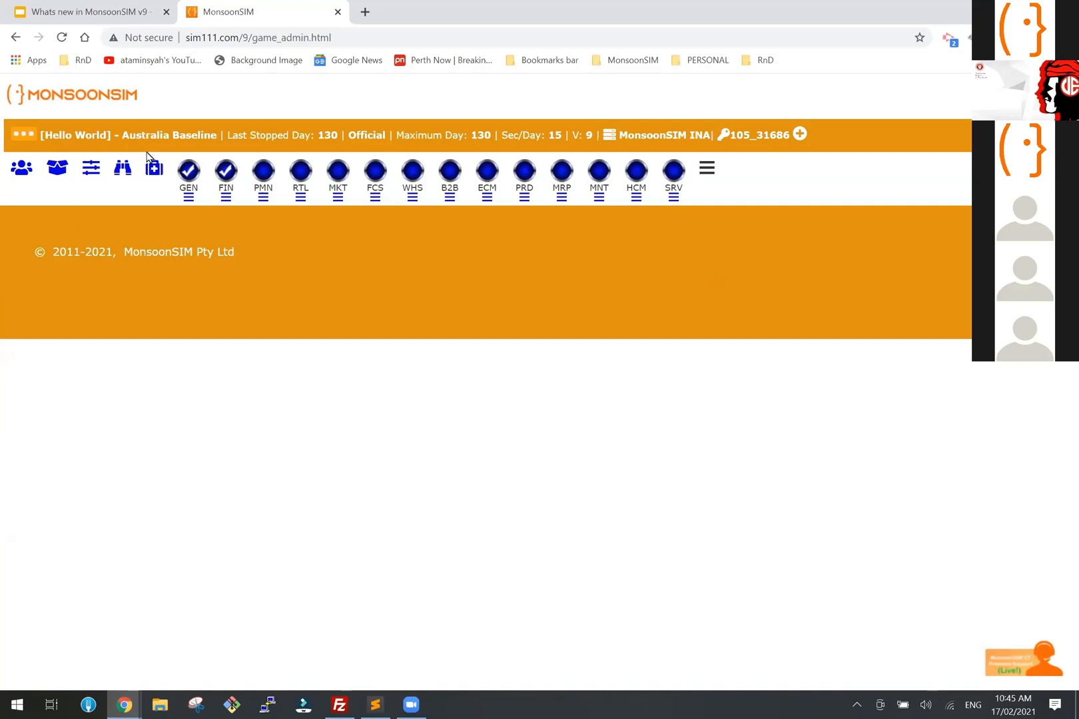
# Step: Open the course configuration area, view the baseline configurations, and bring up the list of official courses
pyautogui.click(57, 172)
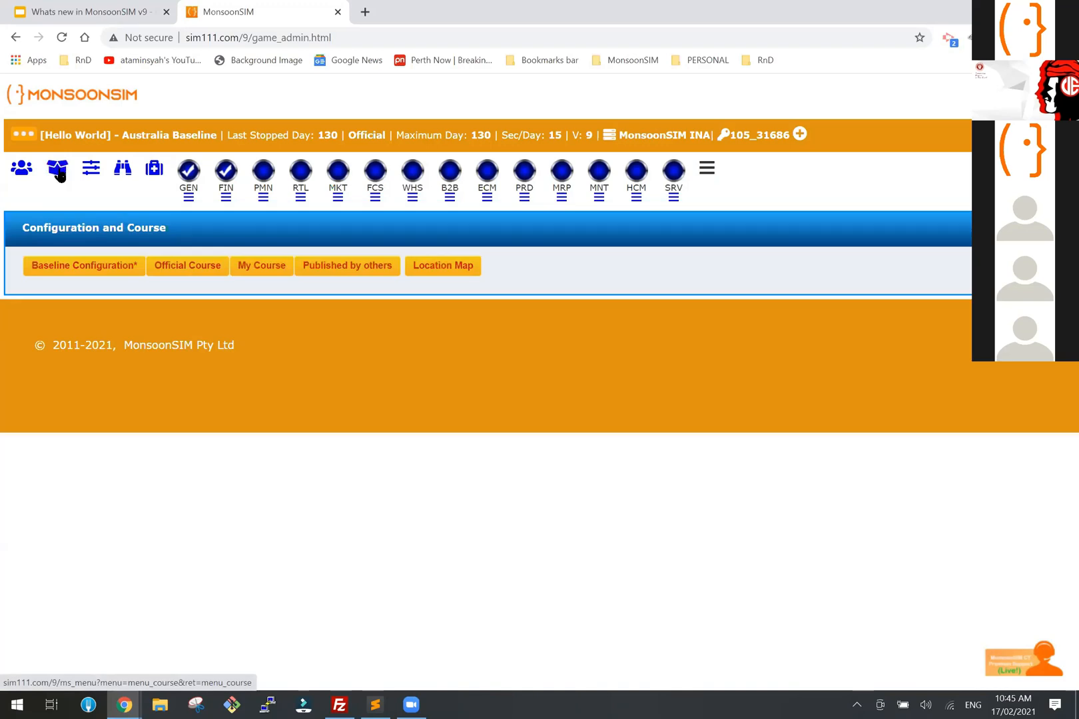
pyautogui.click(104, 269)
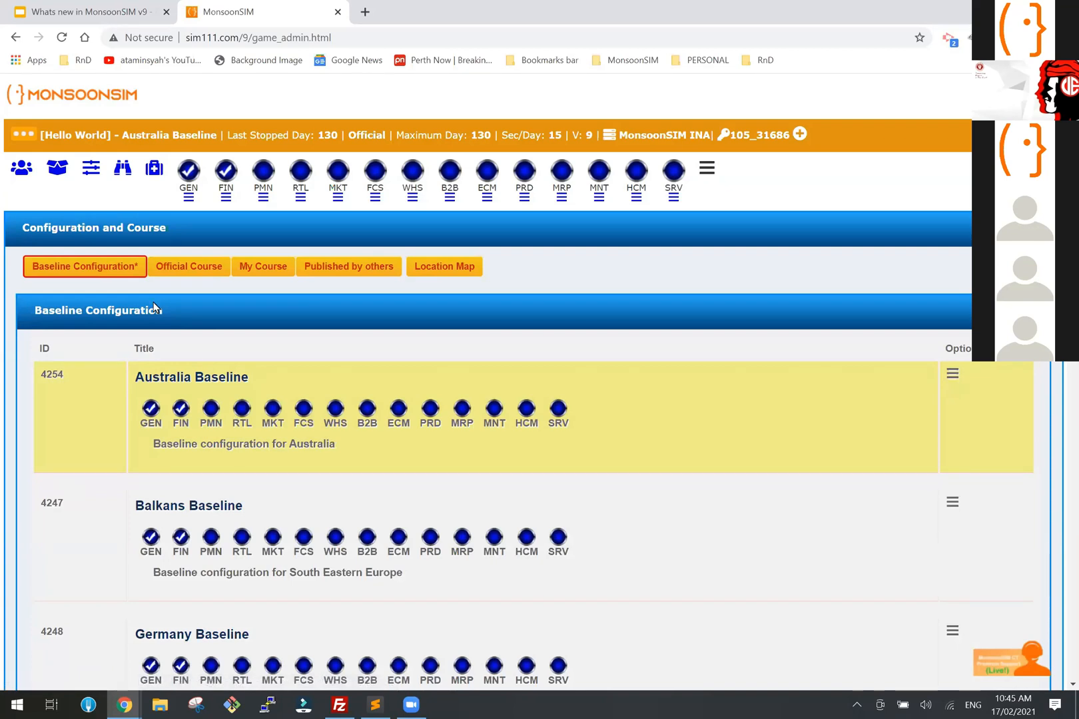
pyautogui.click(191, 270)
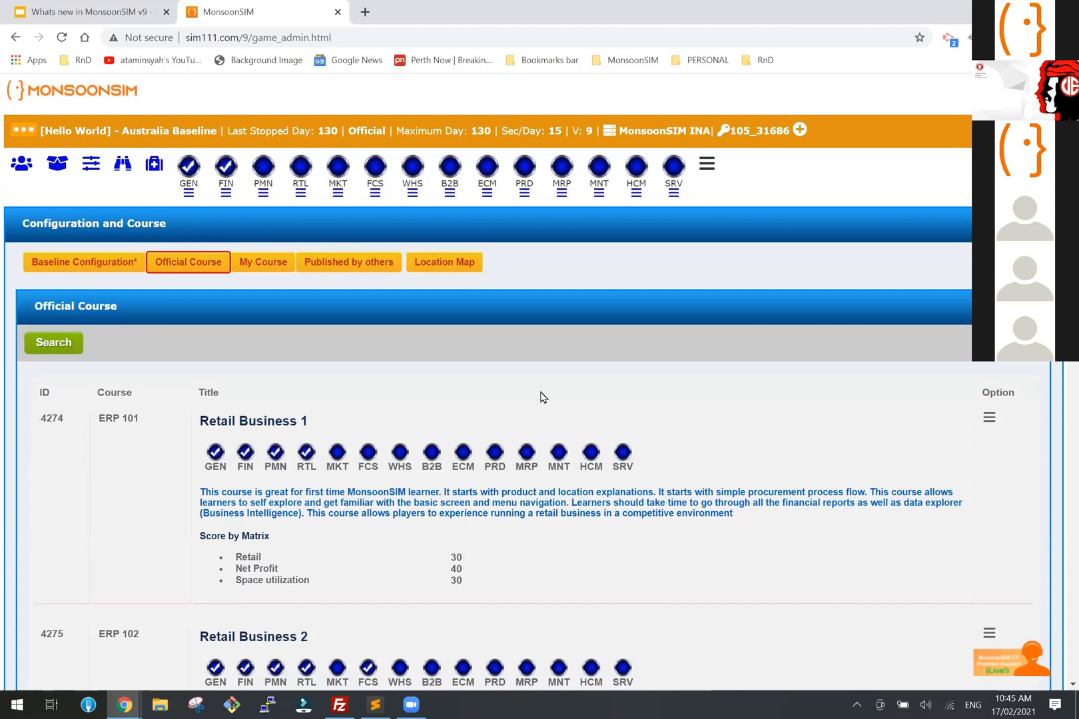
# Step: Browse the official courses from Retail Business 1 to Asian Financial Crisis, examining their modules, descriptions and scoring matrices
pyautogui.scroll(-6, 541, 398)
pyautogui.scroll(-13, 541, 397)
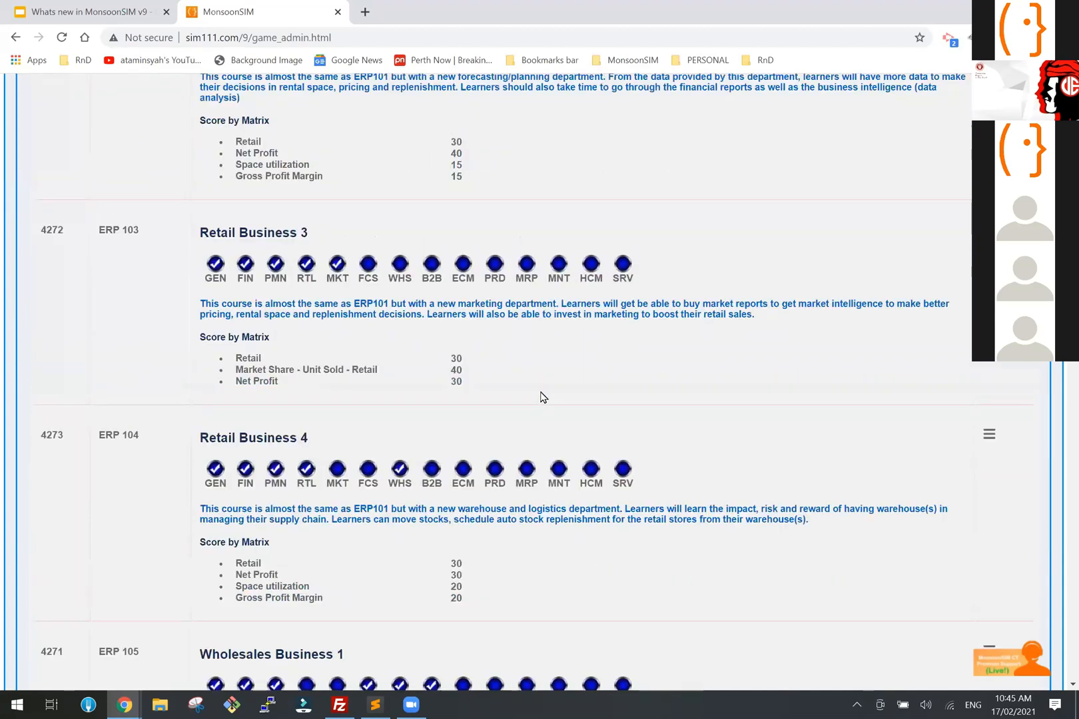
pyautogui.scroll(-6, 541, 398)
pyautogui.scroll(-4, 541, 397)
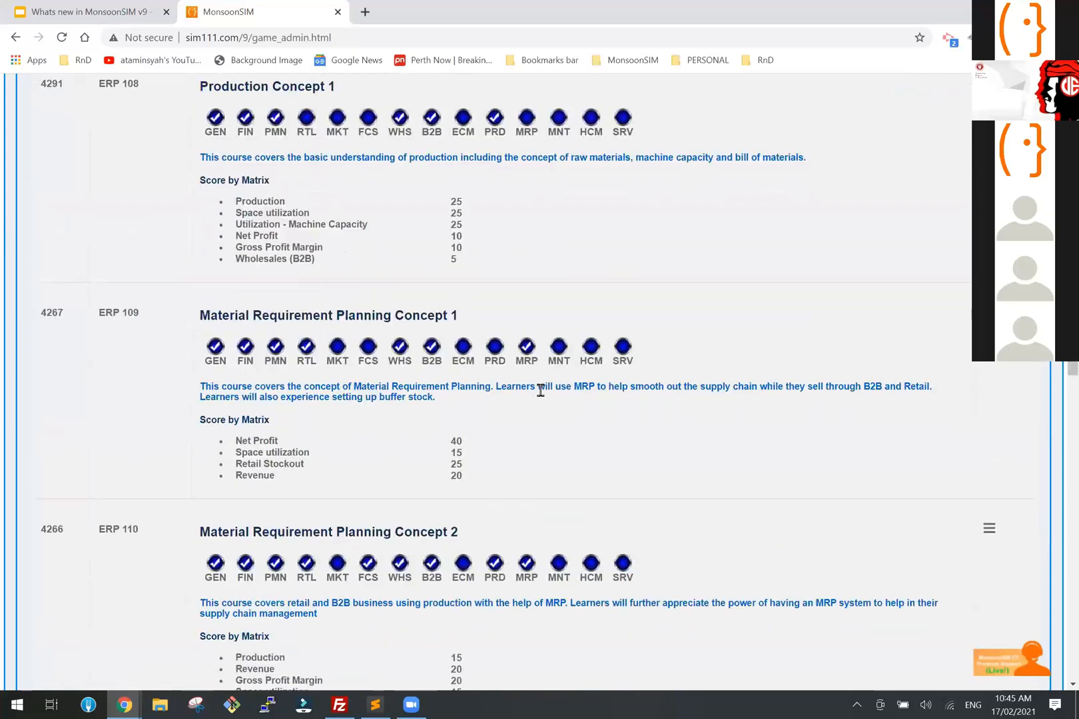
pyautogui.scroll(-2, 541, 398)
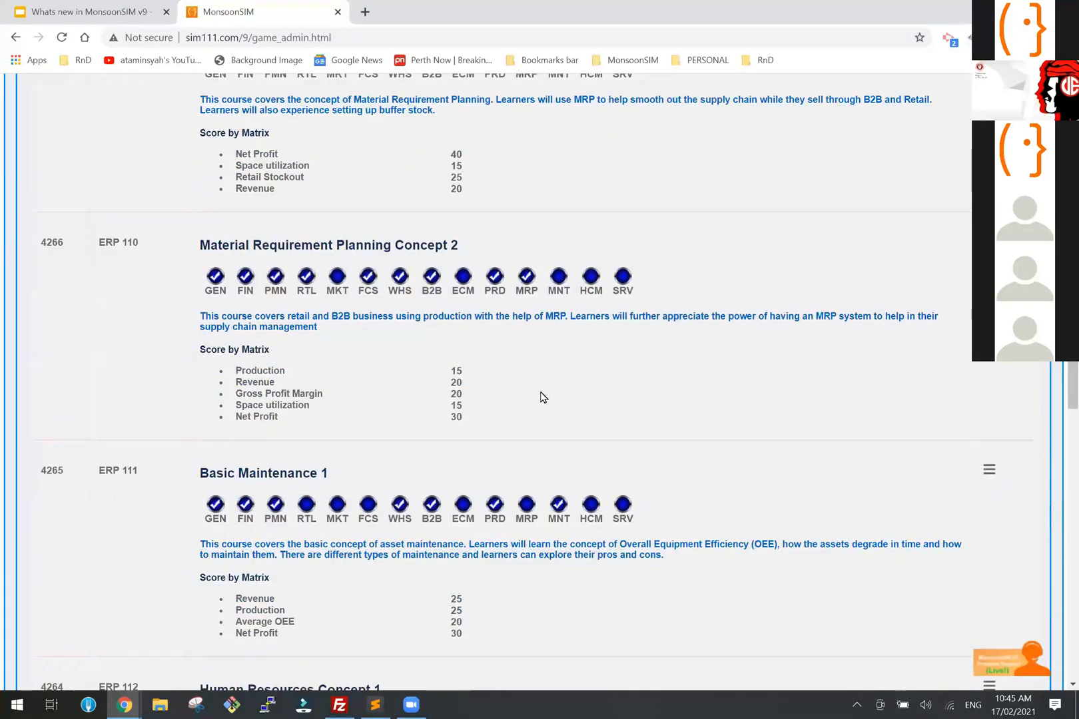
pyautogui.scroll(-2, 541, 398)
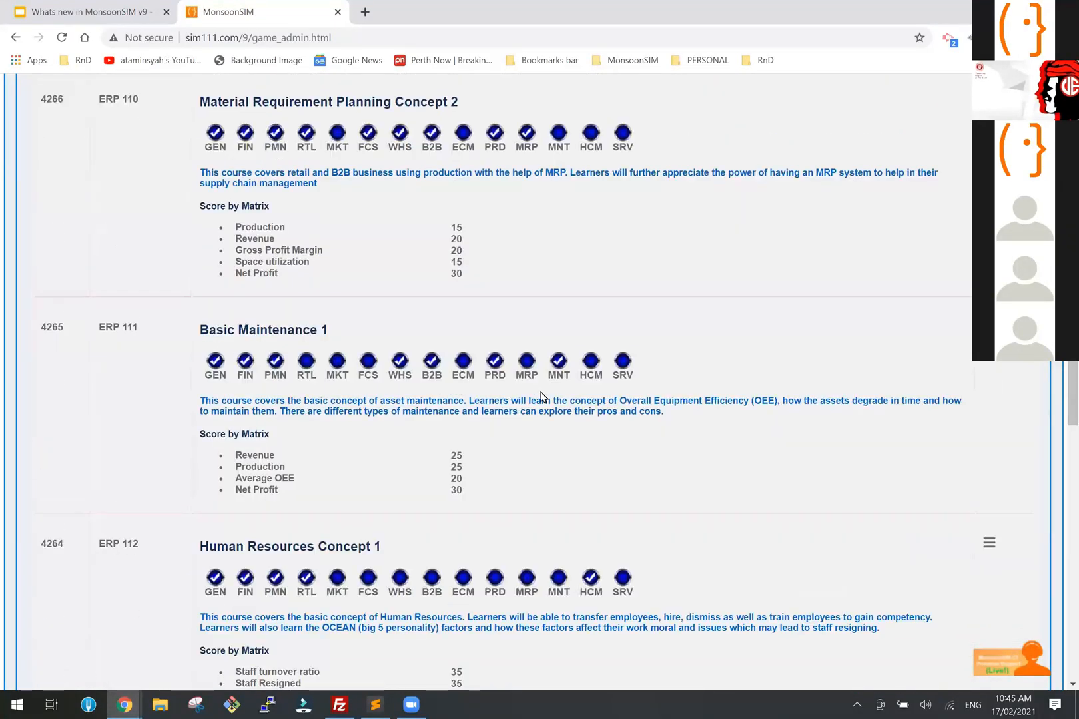
pyautogui.scroll(-2, 541, 397)
pyautogui.scroll(-2, 541, 398)
pyautogui.scroll(-2, 541, 397)
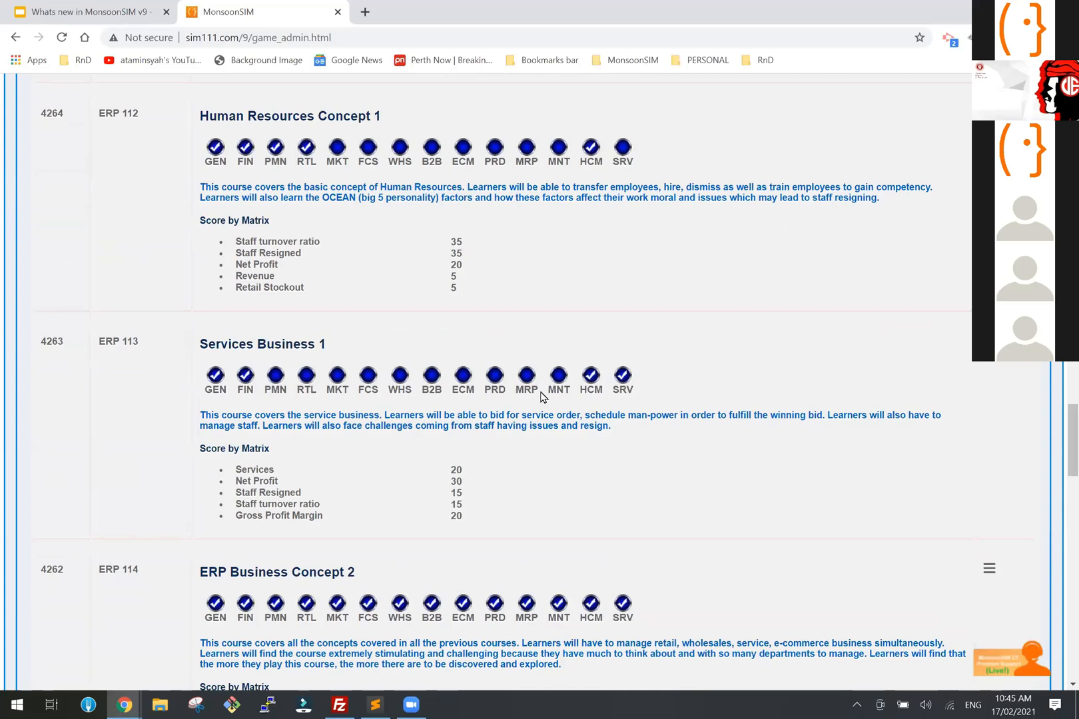
pyautogui.scroll(-4, 541, 397)
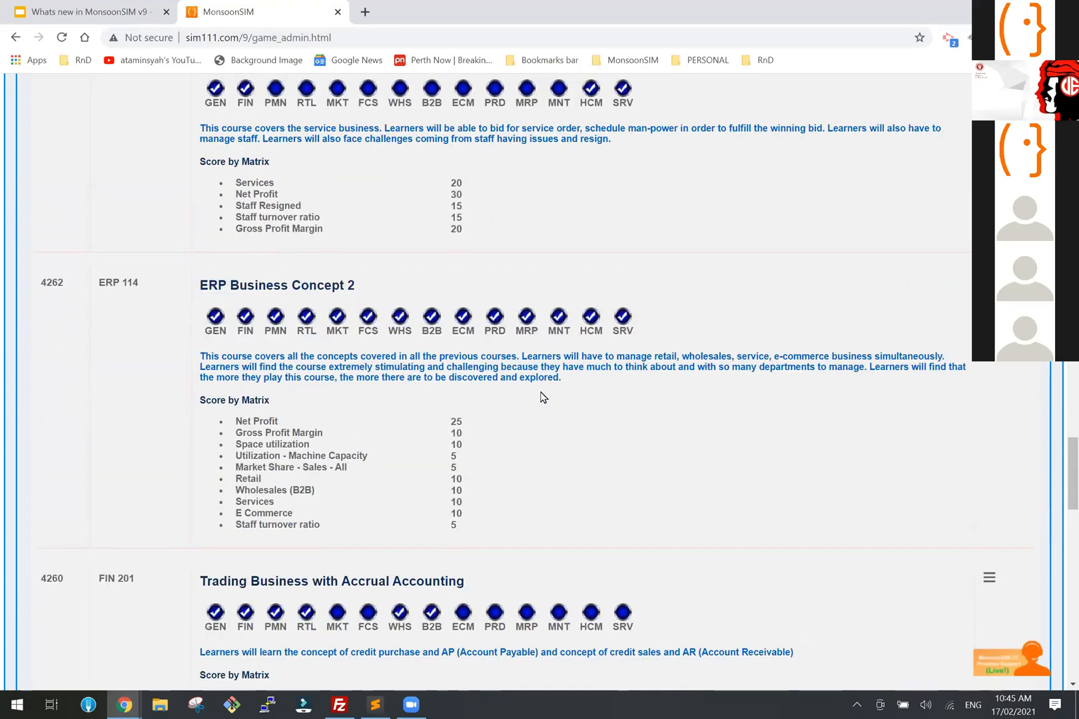
pyautogui.scroll(-2, 541, 398)
pyautogui.scroll(-1, 301, 482)
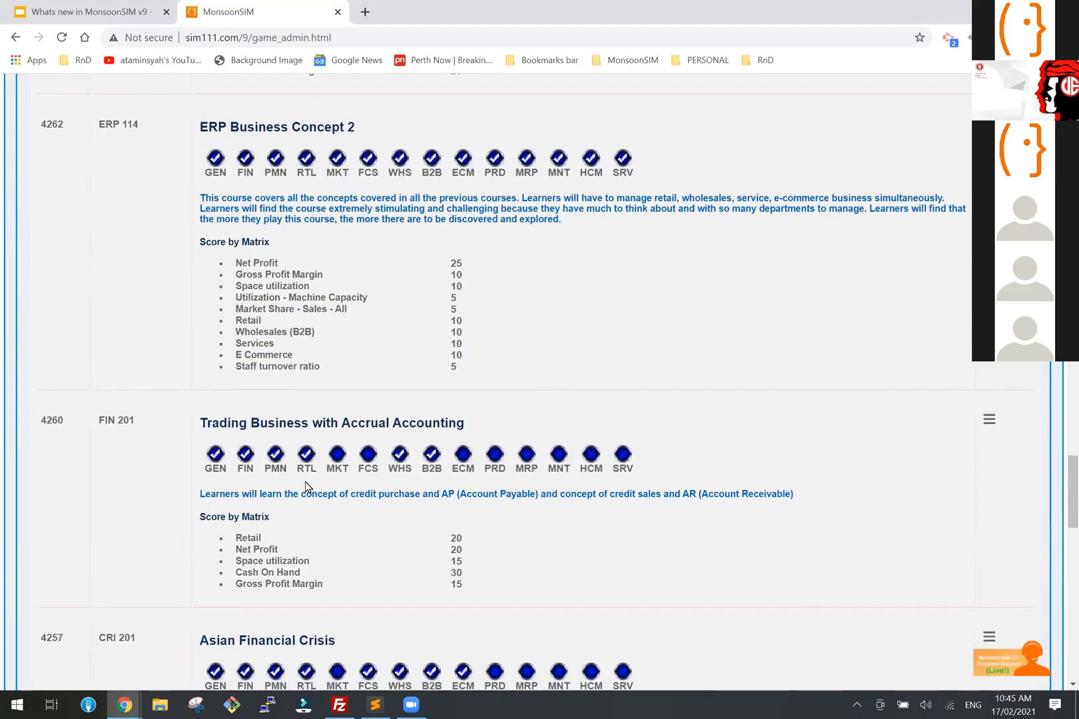
pyautogui.scroll(-2, 306, 487)
pyautogui.scroll(-2, 373, 493)
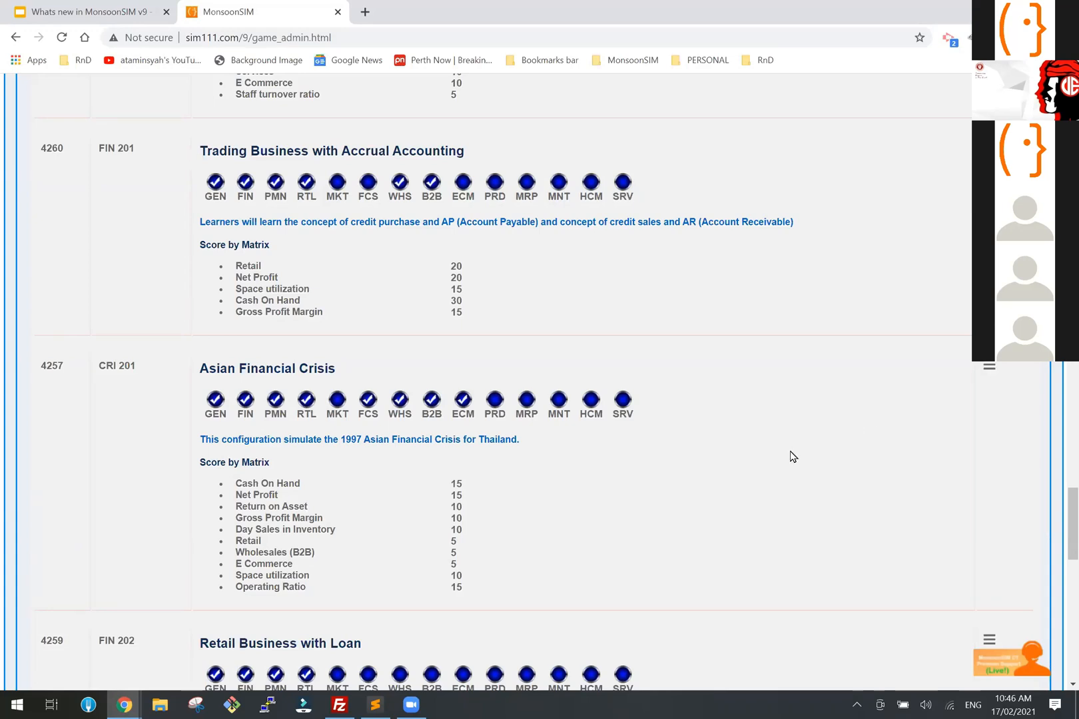
# Step: Find the ERP 106 course, ERP Business Concept 1, in the official list and open its introductory presentation
pyautogui.scroll(15, 793, 457)
pyautogui.scroll(9, 793, 457)
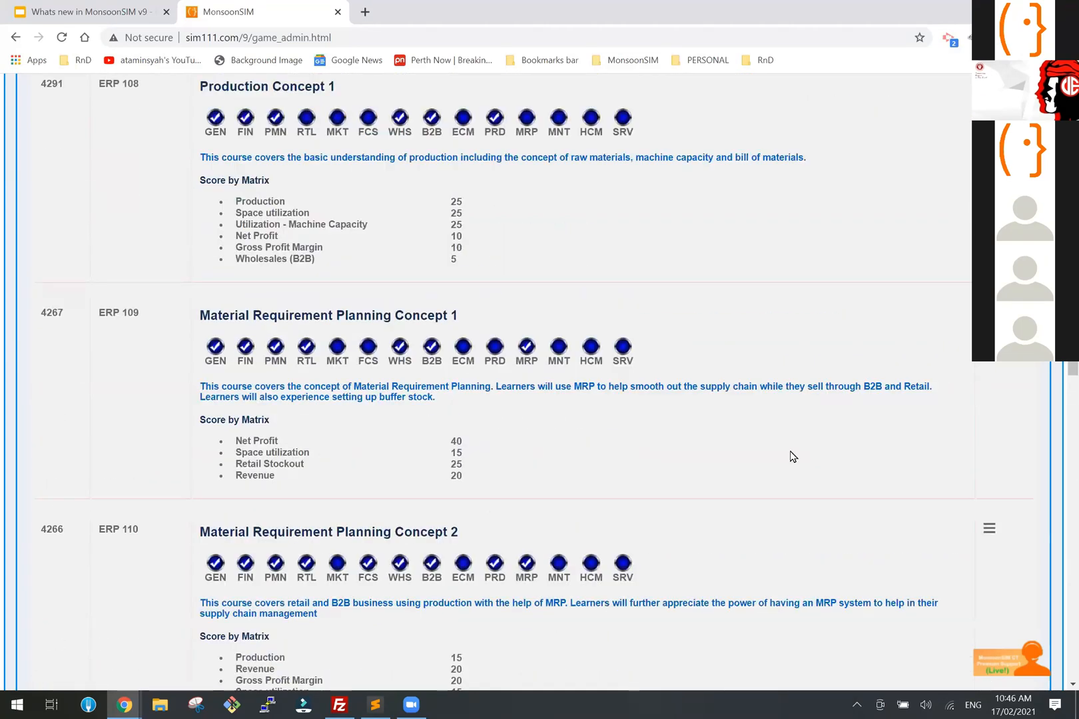
pyautogui.scroll(4, 792, 457)
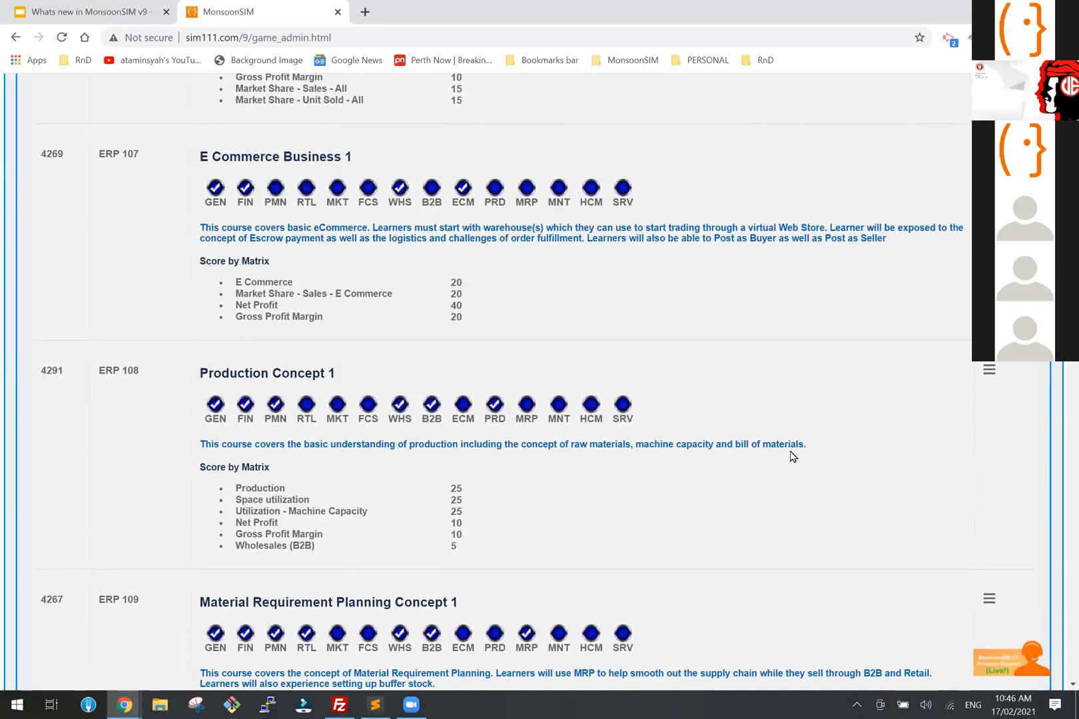
pyautogui.scroll(6, 792, 457)
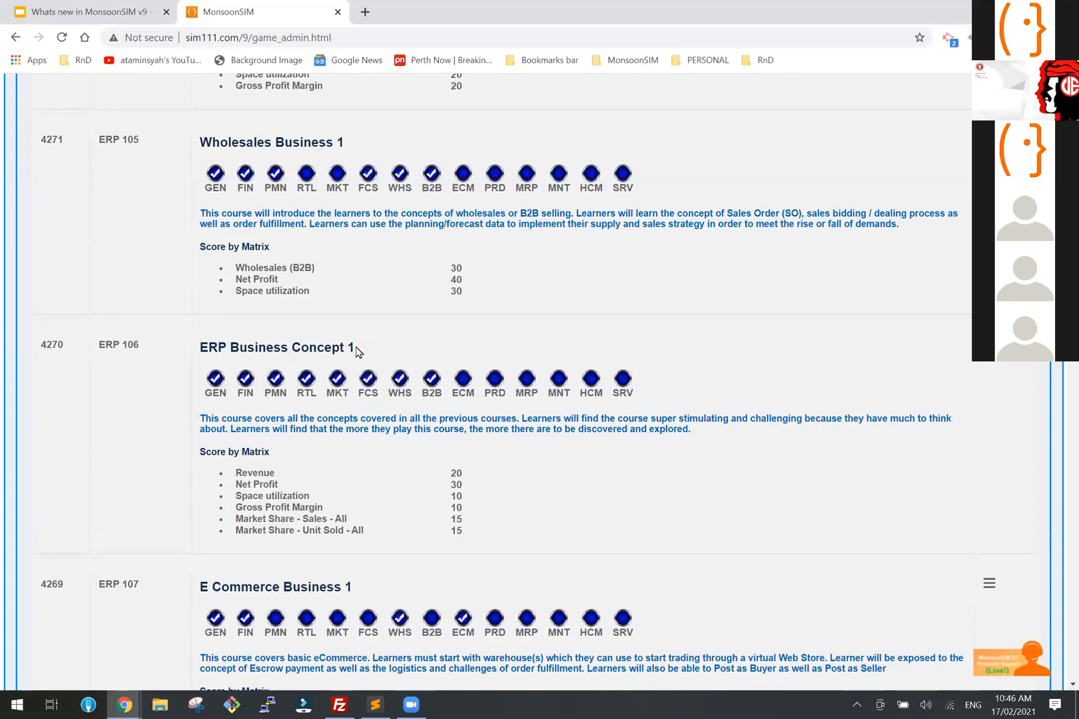
pyautogui.moveTo(357, 351); pyautogui.dragTo(208, 349)
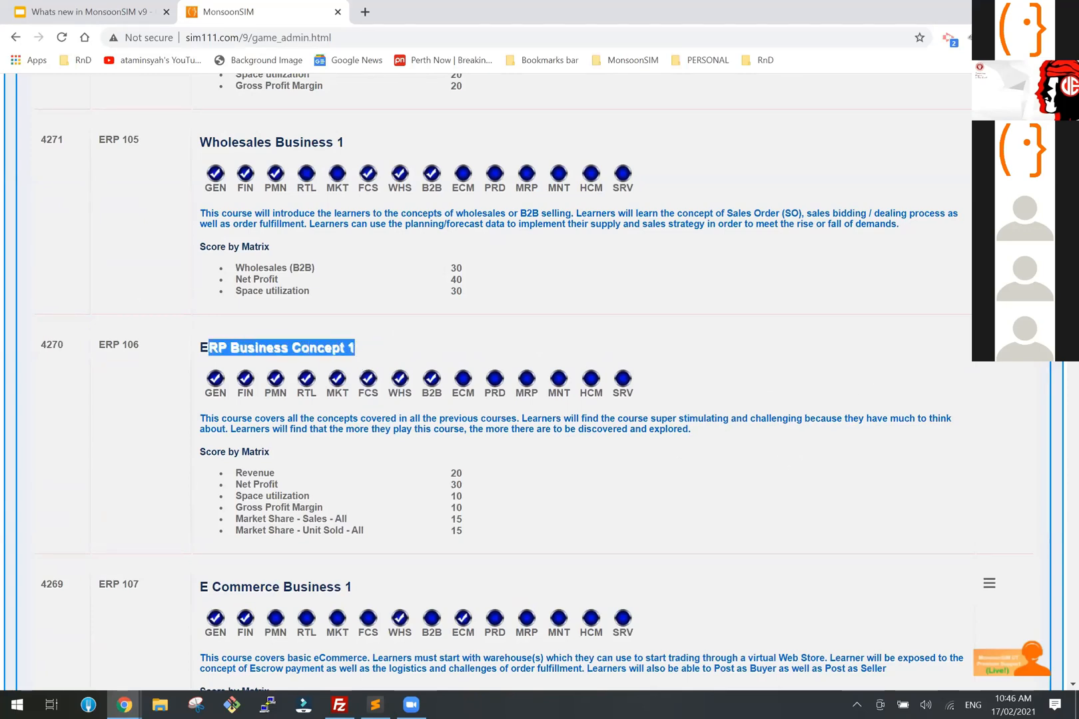
pyautogui.click(989, 344)
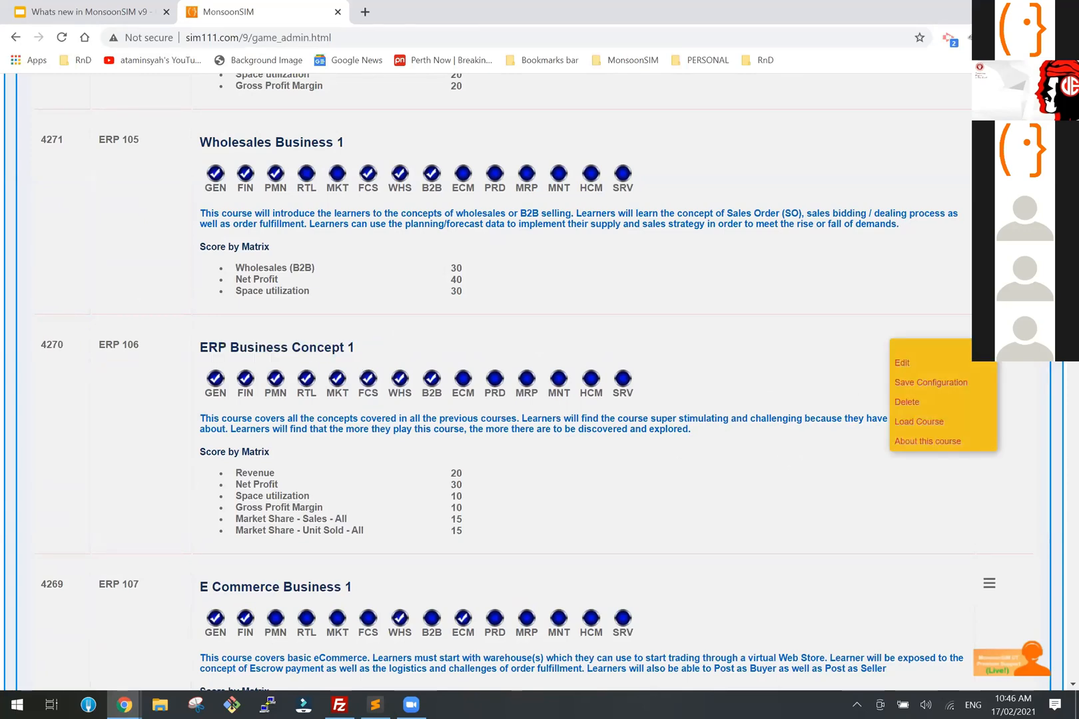
pyautogui.click(932, 442)
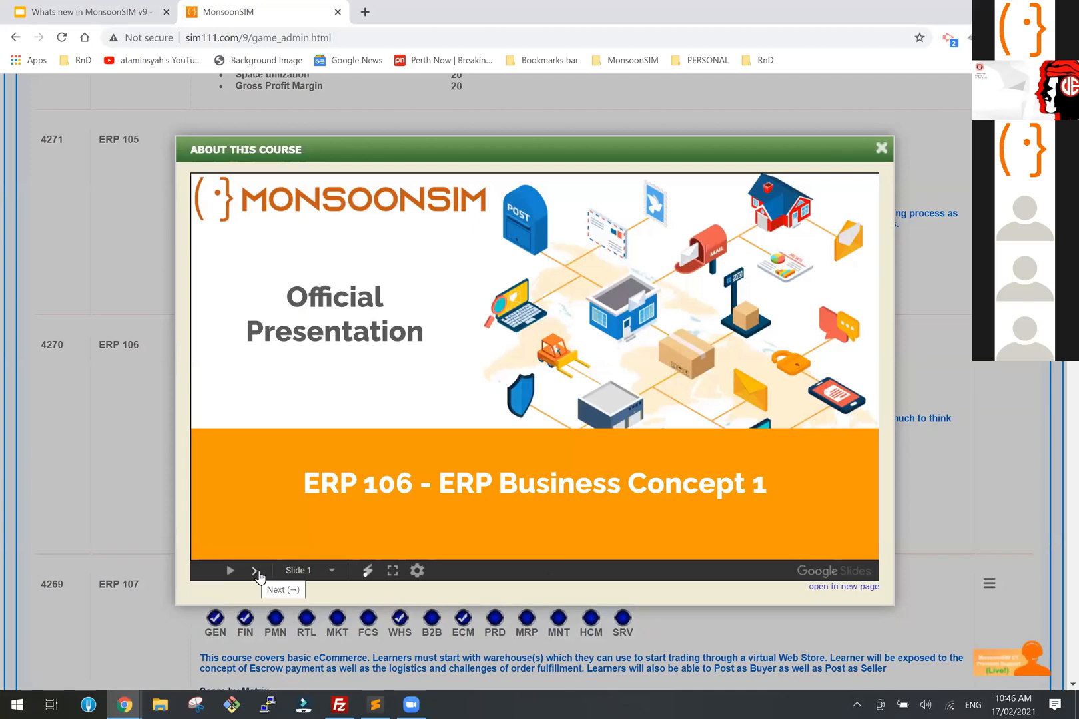
# Step: Page through the ERP 106 course presentation up to slide 8 and close it
pyautogui.click(256, 572)
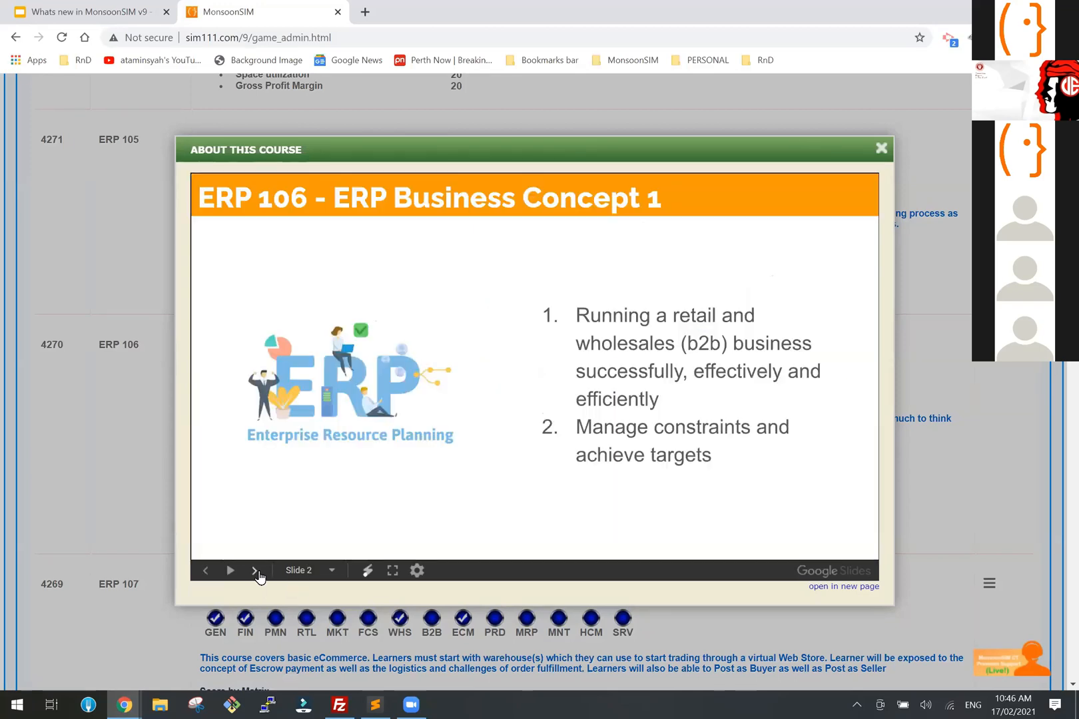
pyautogui.click(255, 571)
pyautogui.click(257, 573)
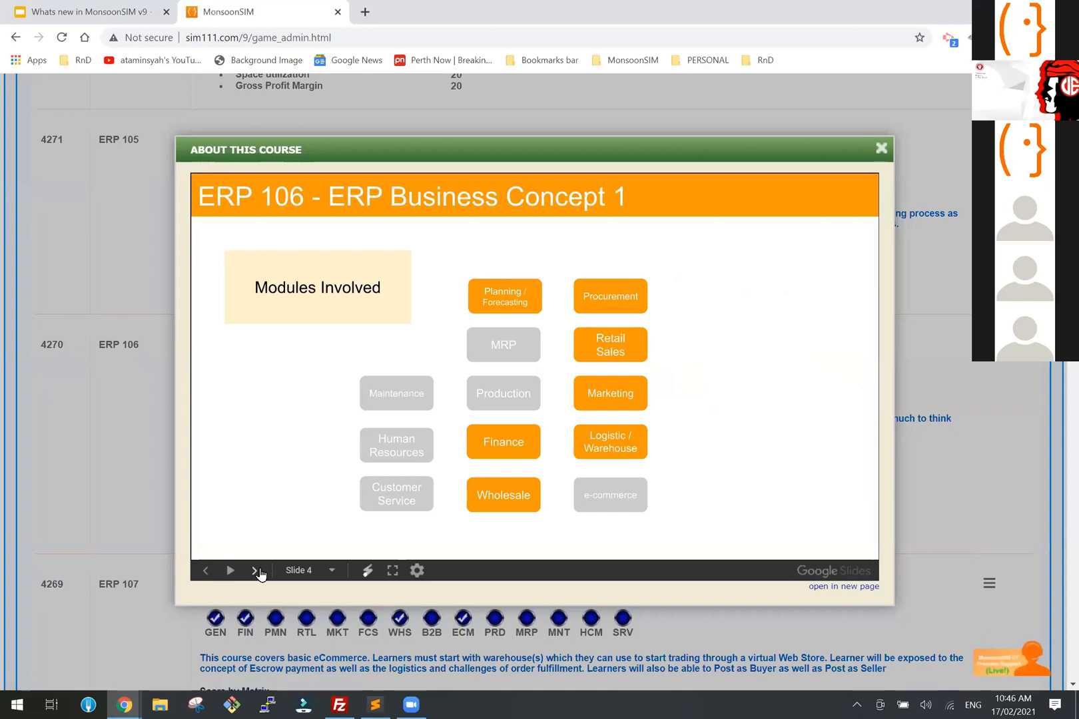
pyautogui.click(256, 571)
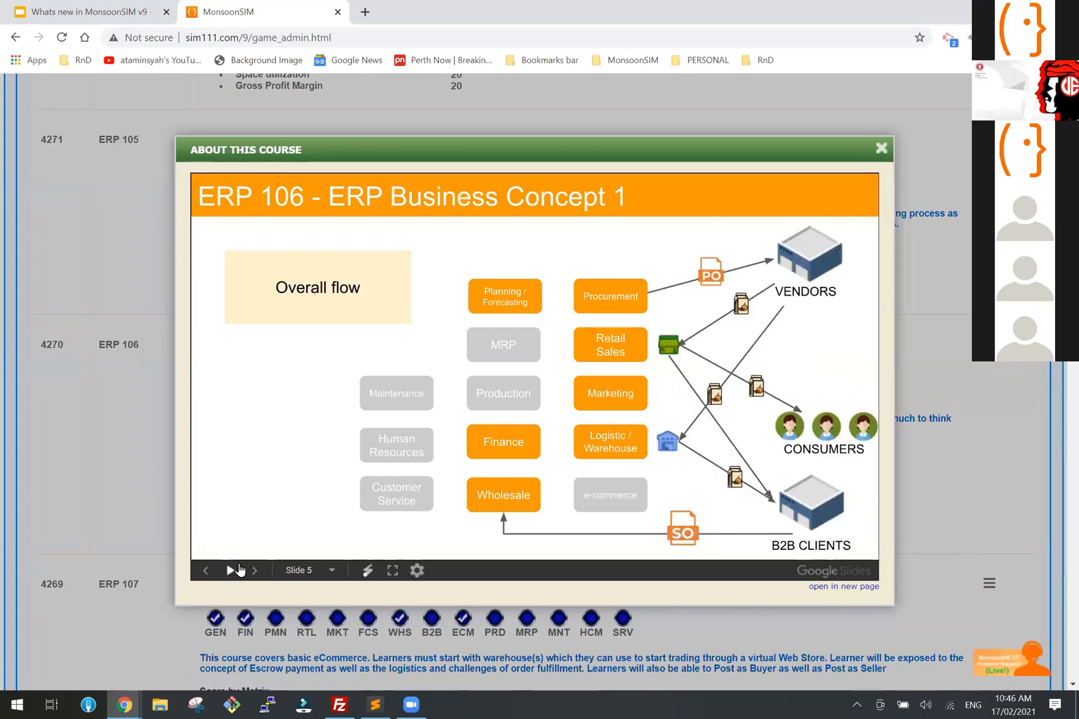
pyautogui.click(260, 572)
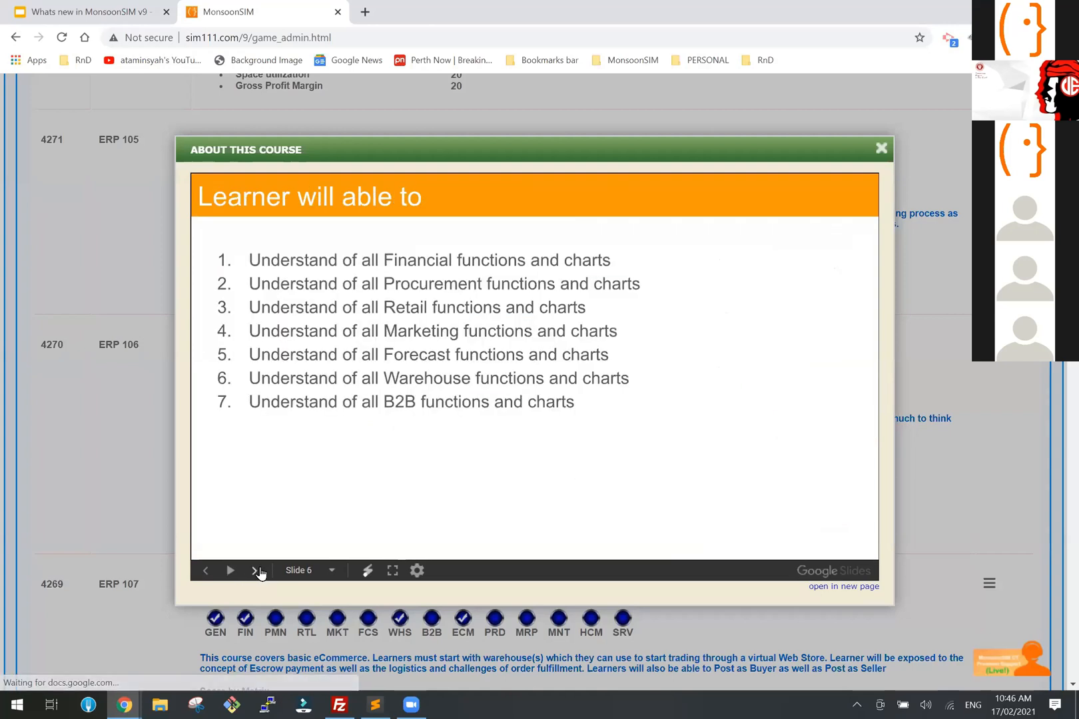
pyautogui.click(259, 572)
pyautogui.click(260, 572)
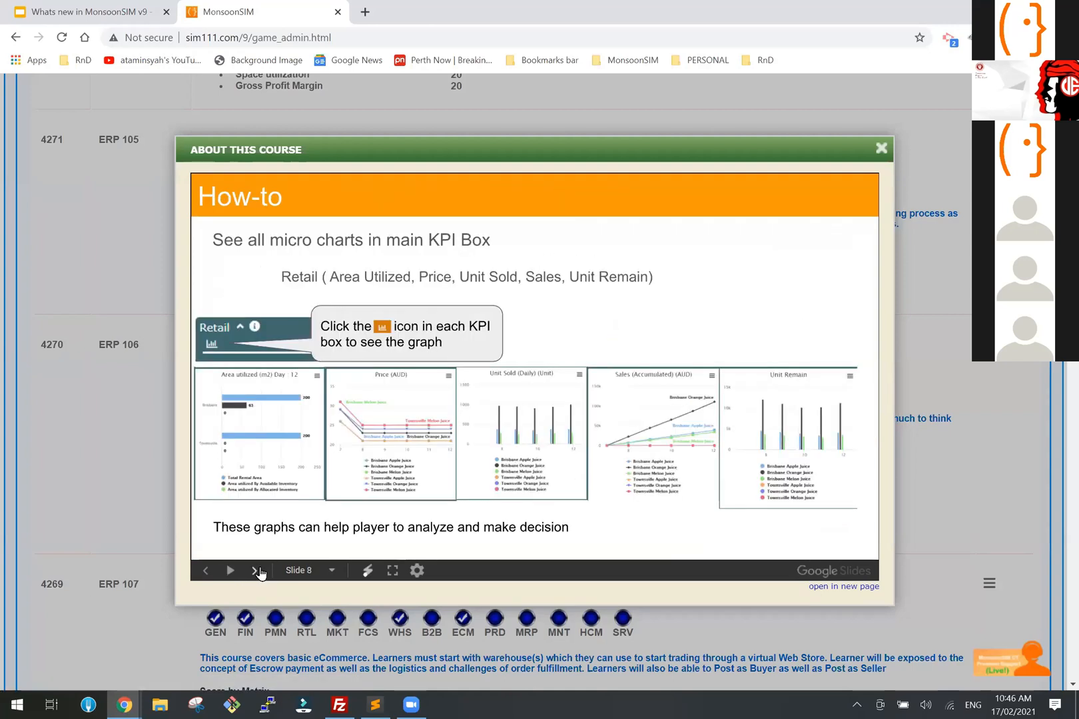
pyautogui.click(886, 150)
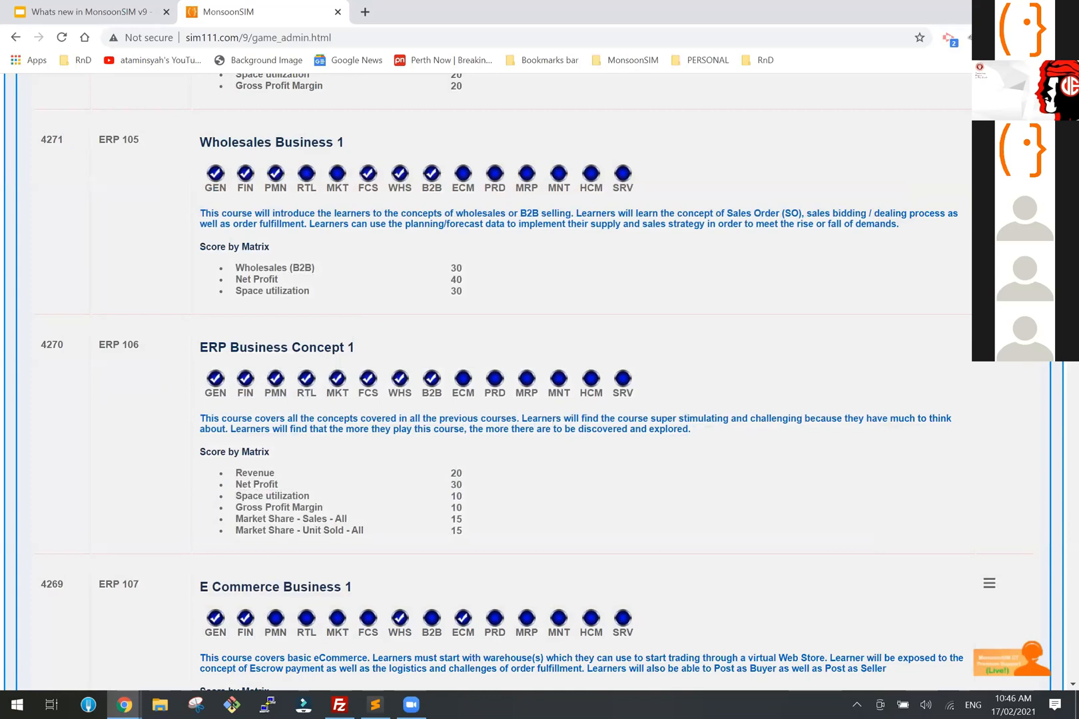
# Step: Load the ERP Business Concept 1 course without location attributes, accept its parameters and scoring matrix, and confirm reinitialization with YES
pyautogui.click(989, 345)
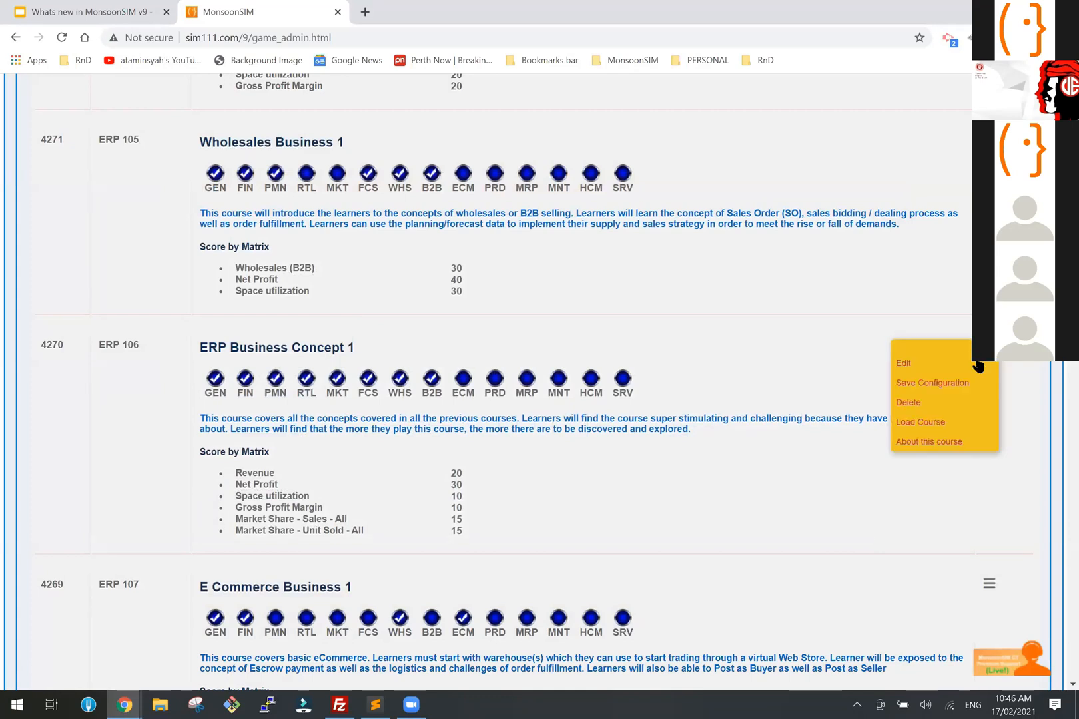
pyautogui.click(918, 425)
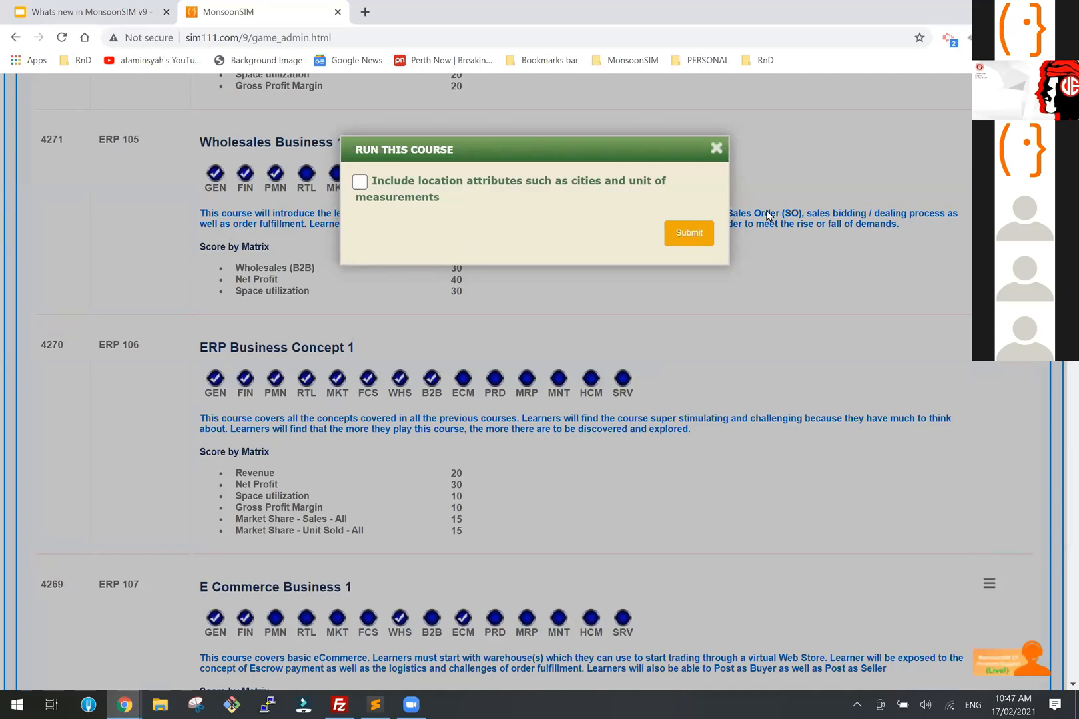
pyautogui.click(693, 234)
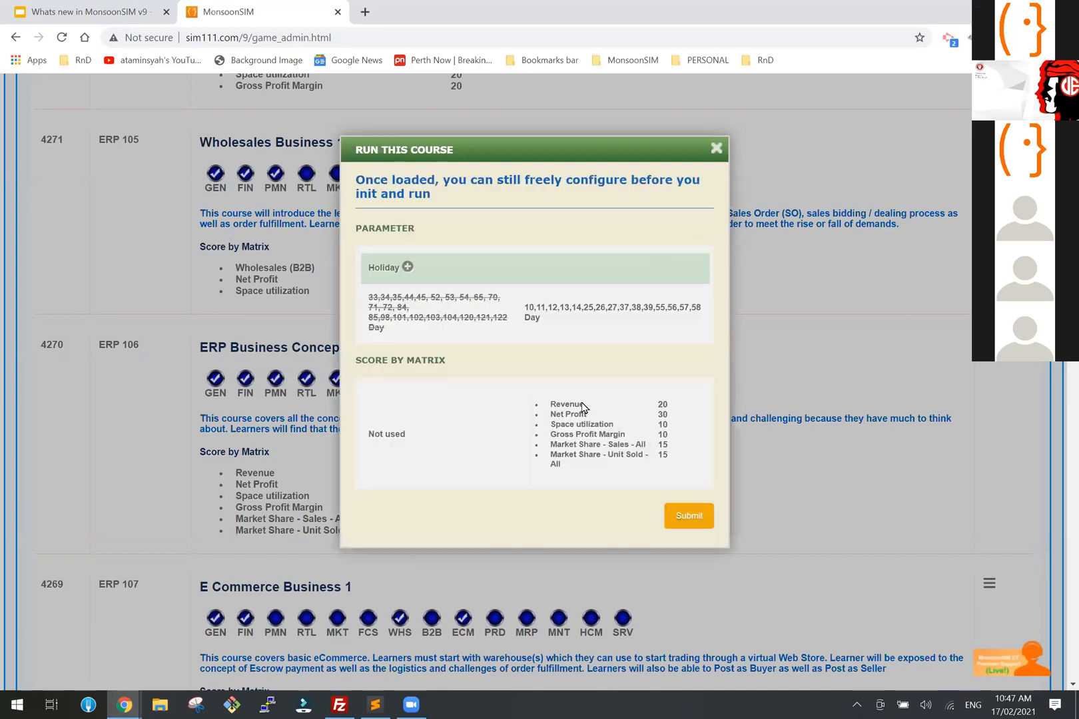
pyautogui.click(689, 520)
pyautogui.click(399, 248)
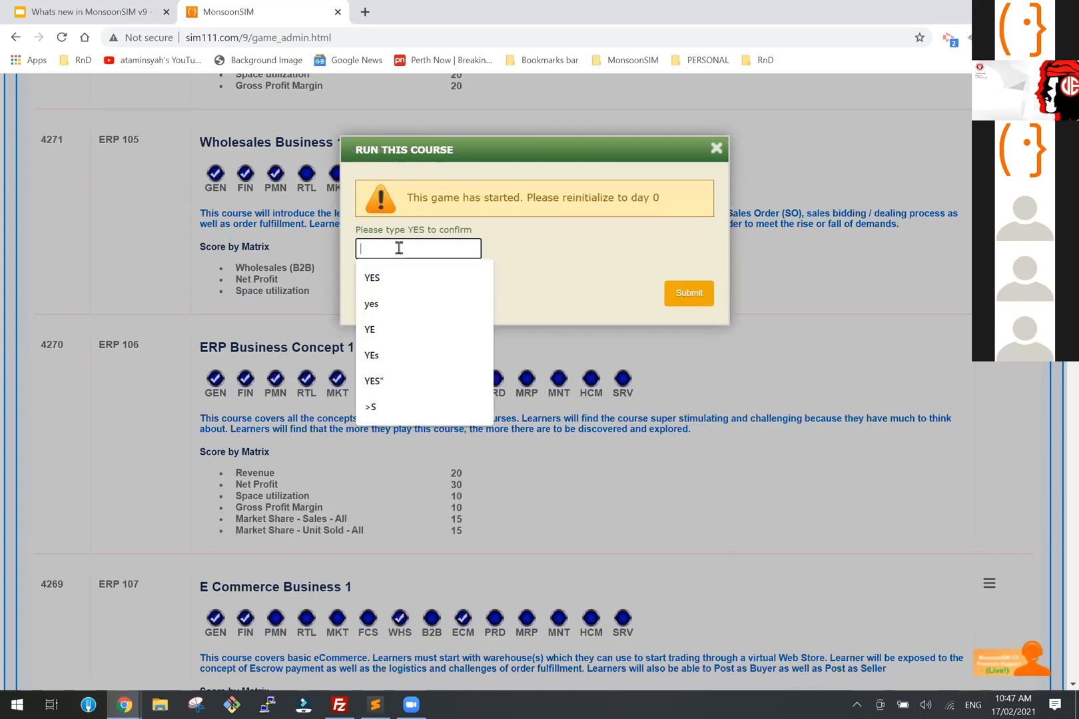
pyautogui.write('YES')
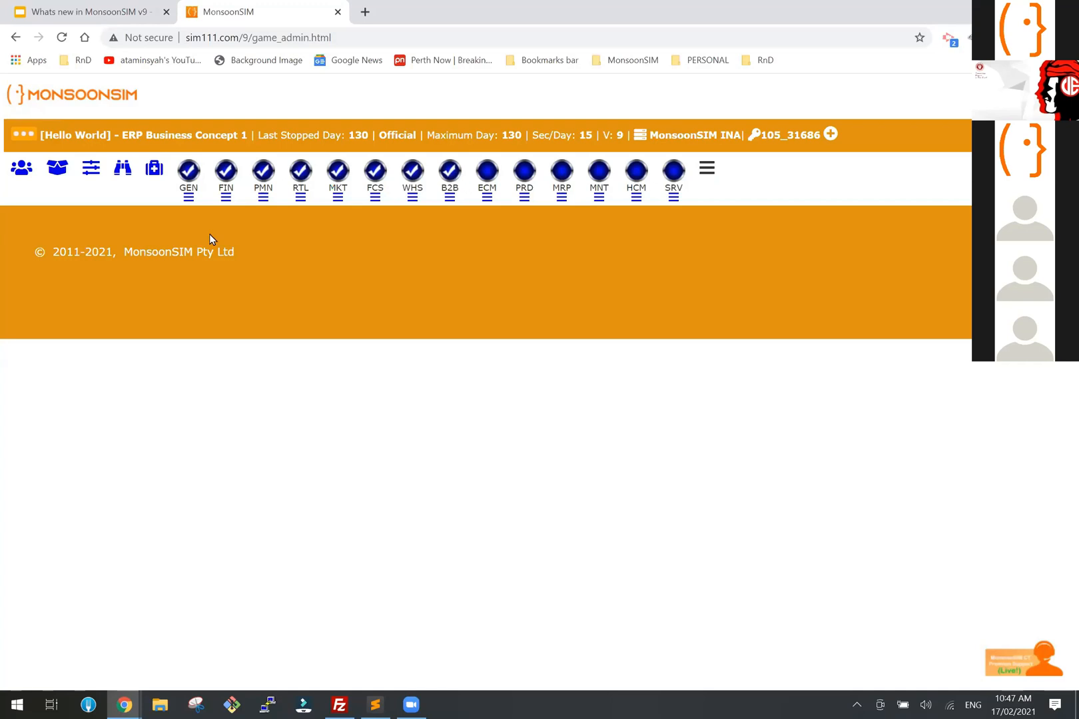
# Step: View the teams and learners page and the optional game parameters, closing each one
pyautogui.click(22, 172)
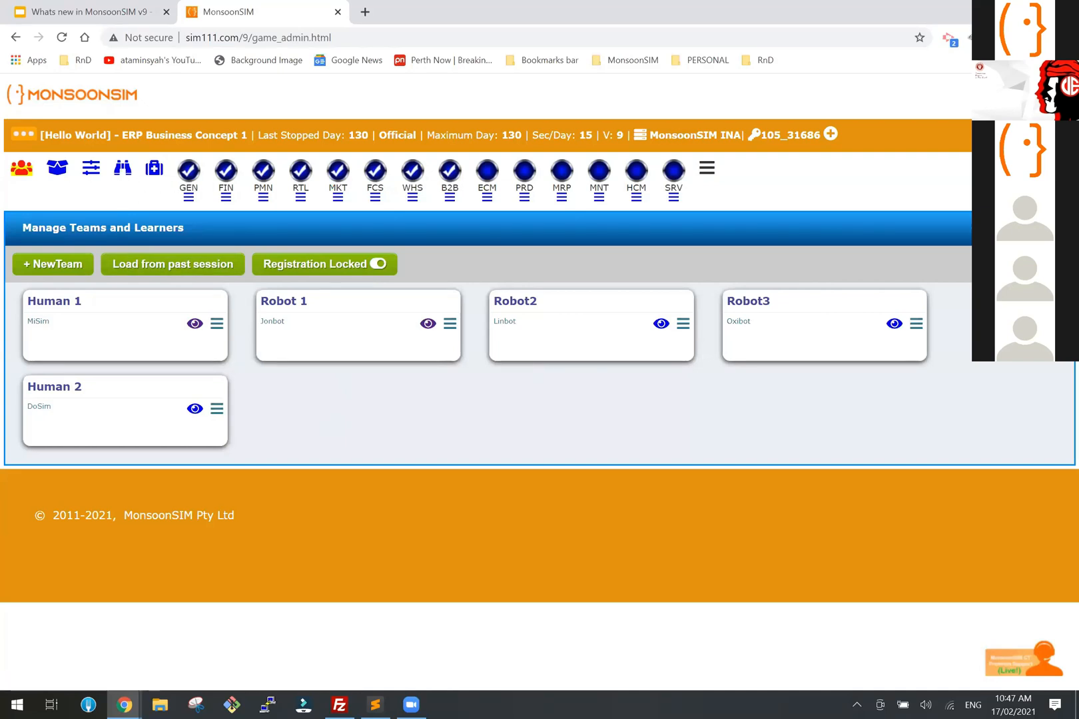
pyautogui.click(1058, 228)
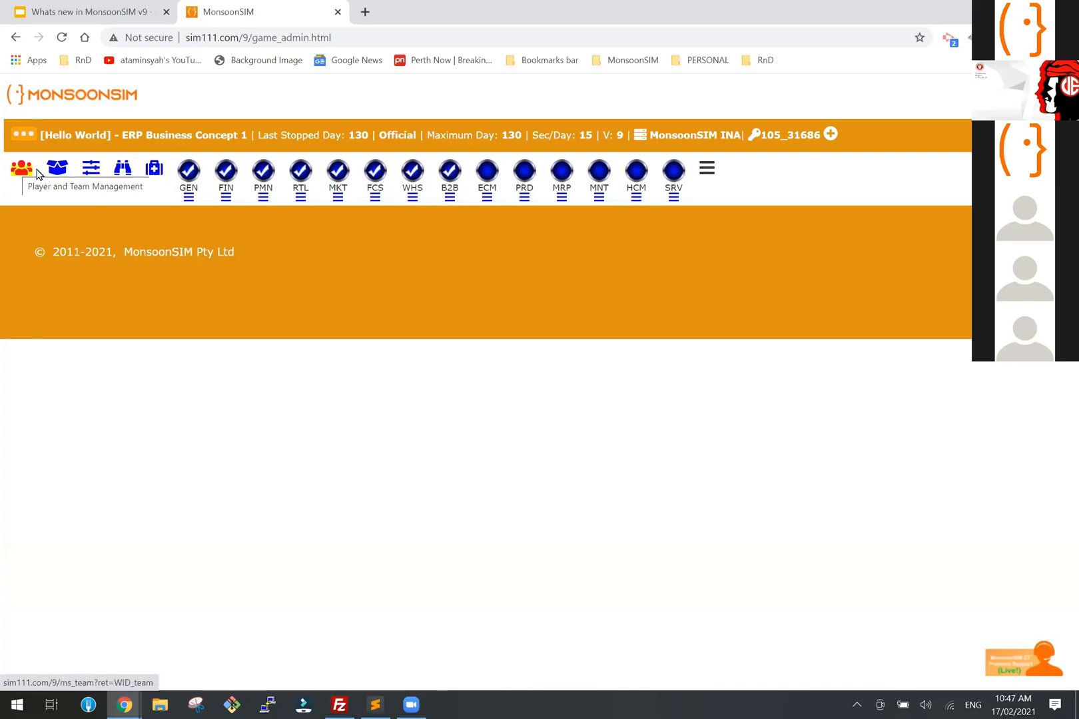
pyautogui.click(91, 171)
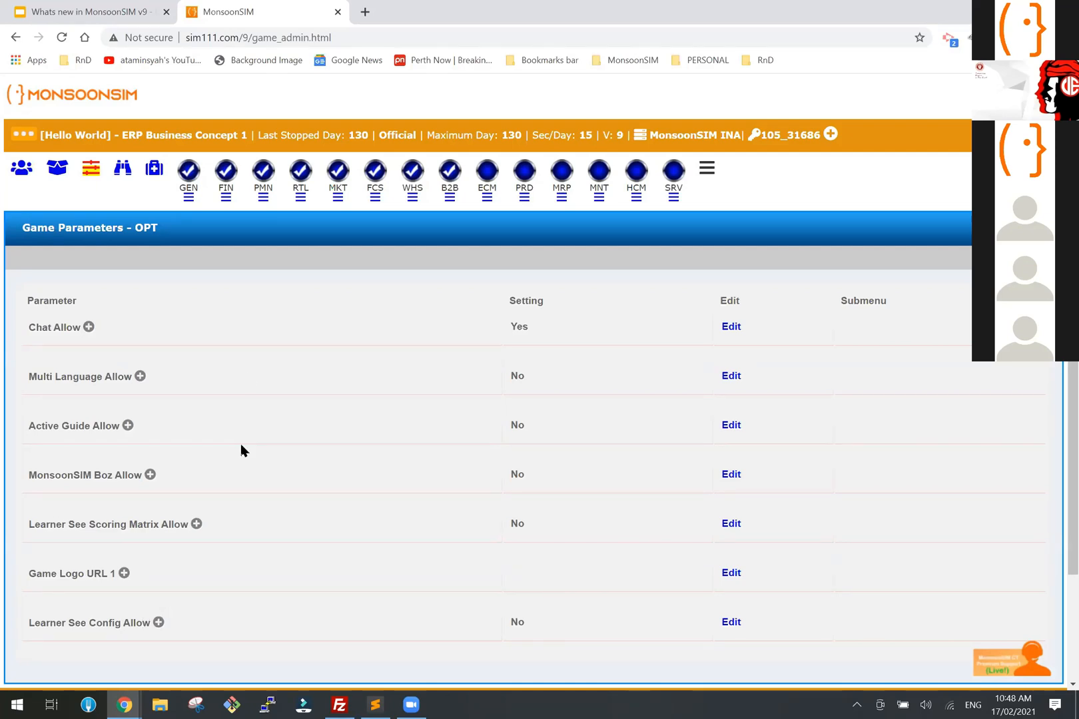
pyautogui.click(92, 168)
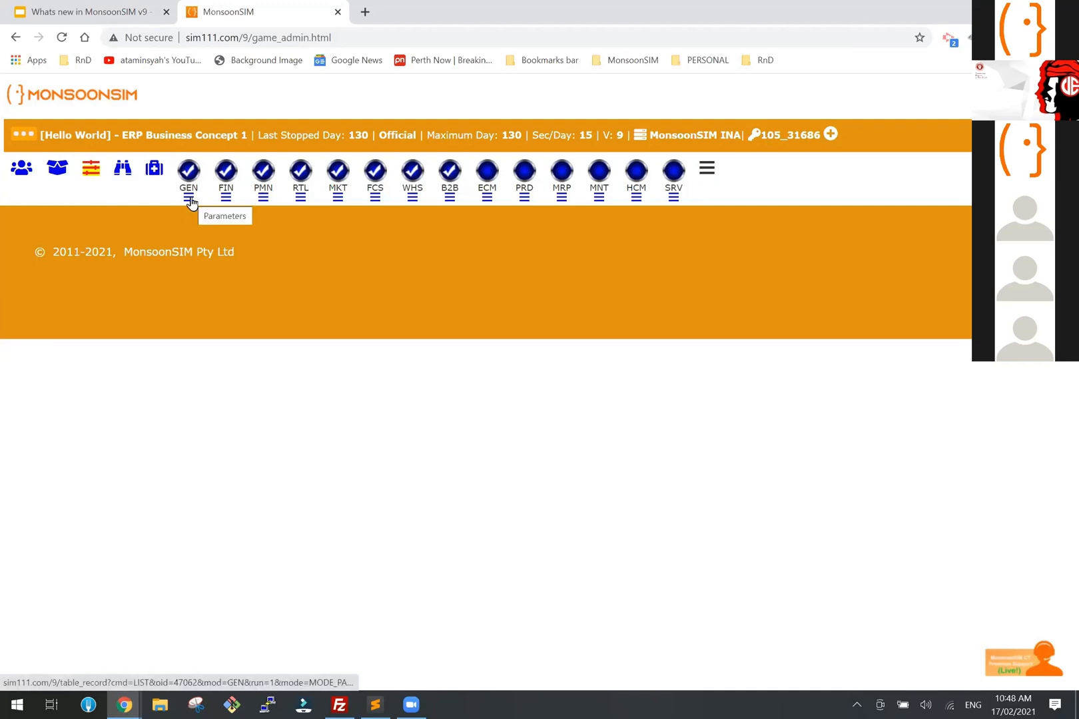
# Step: Open the Observe and Score section, view the Team KPI observations, and close them
pyautogui.click(122, 171)
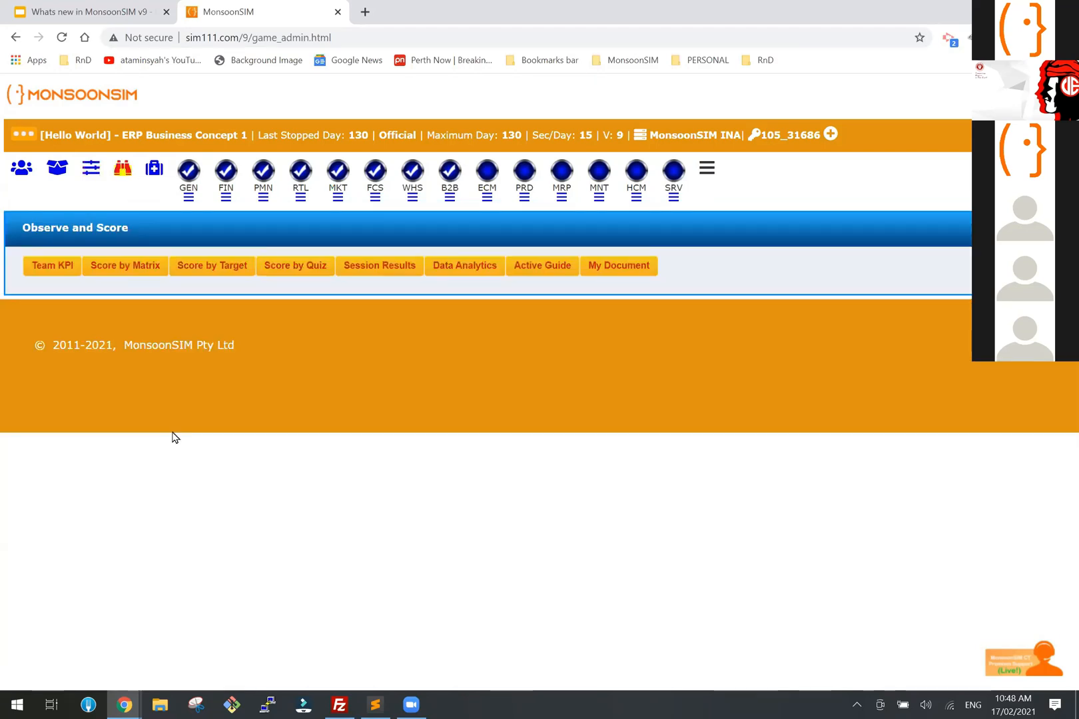
pyautogui.click(66, 270)
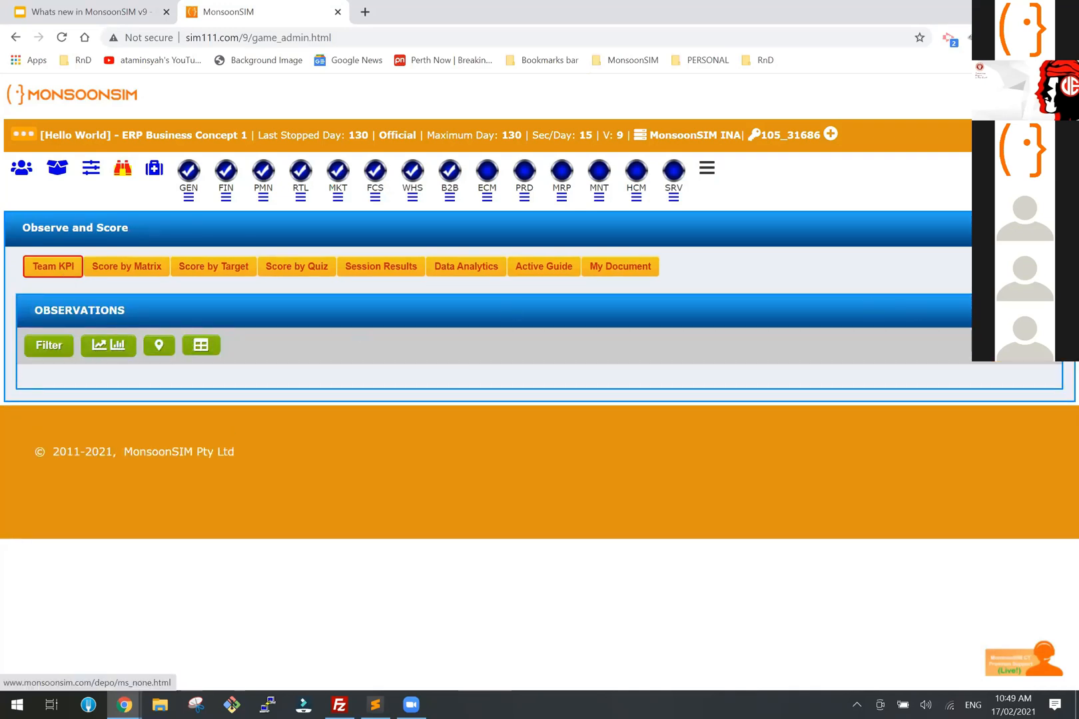
pyautogui.click(1045, 311)
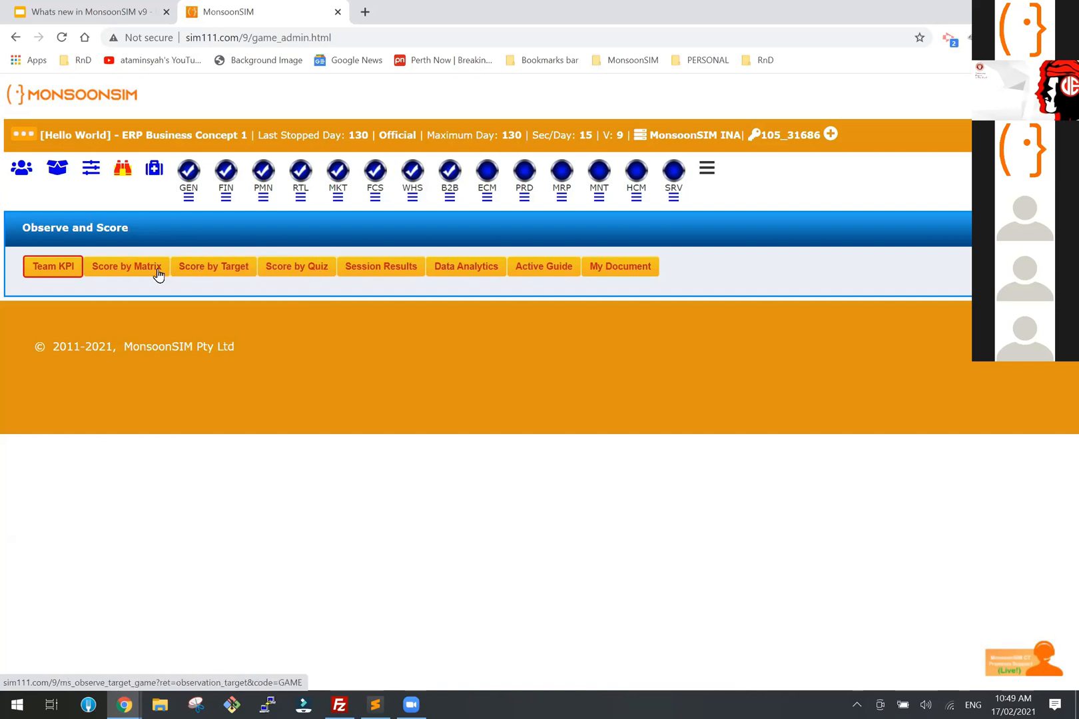
# Step: Open Score by Quiz and look through the question list for ERP 106 - ERP Business Concept 1
pyautogui.click(291, 270)
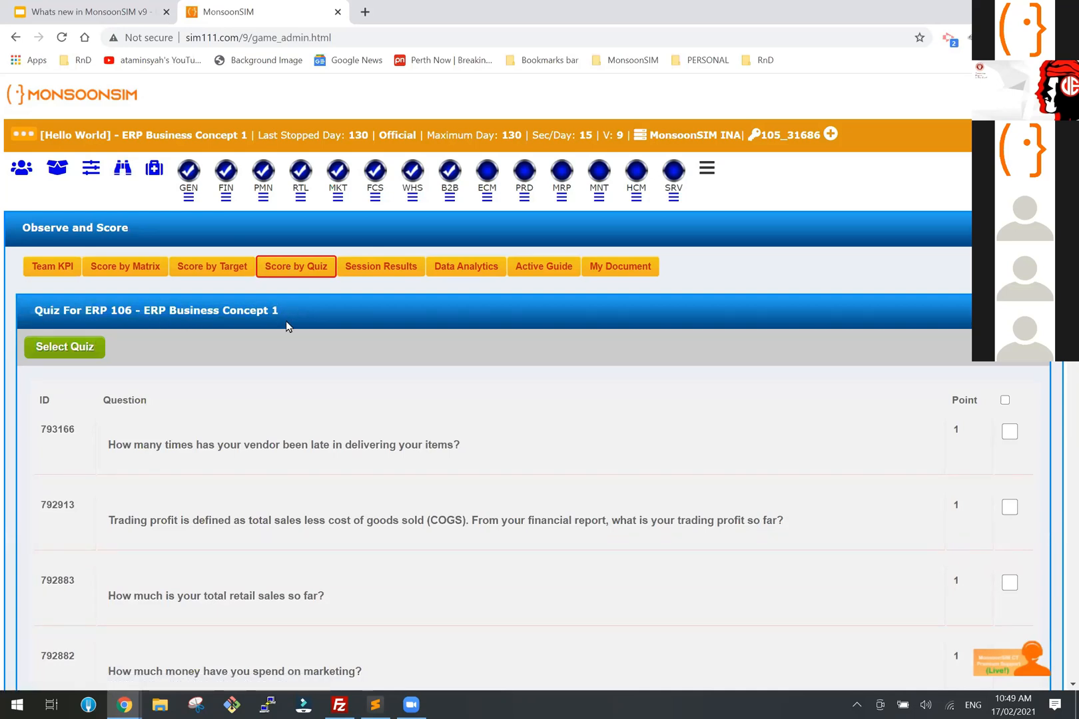
pyautogui.scroll(-10, 408, 363)
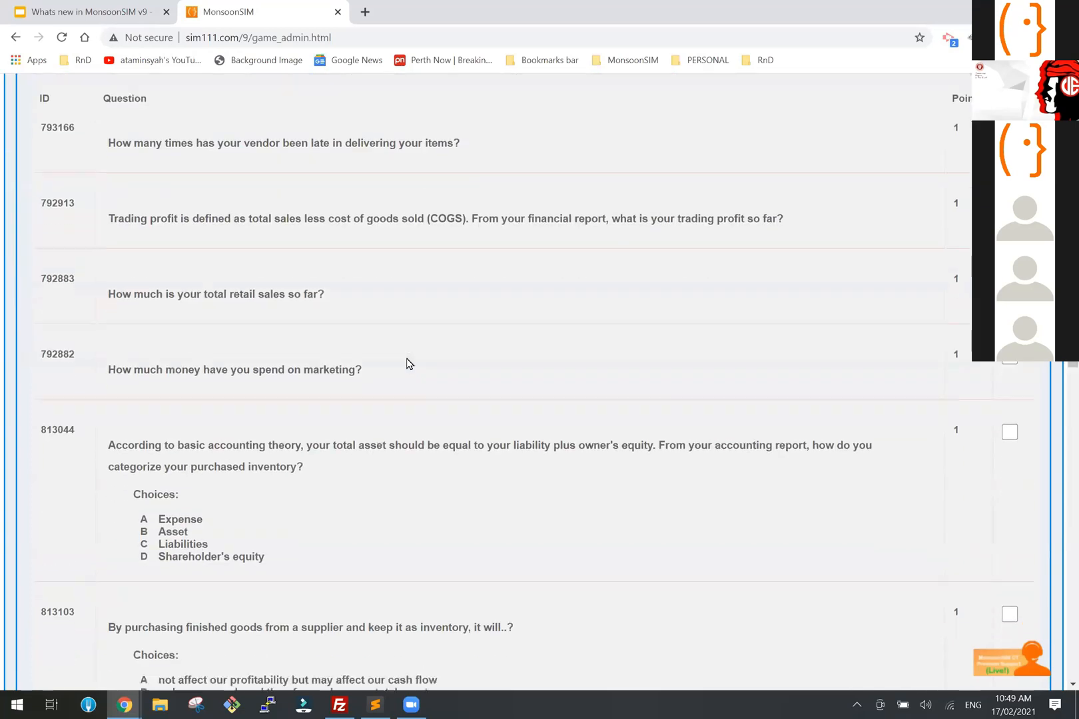
pyautogui.scroll(-9, 408, 362)
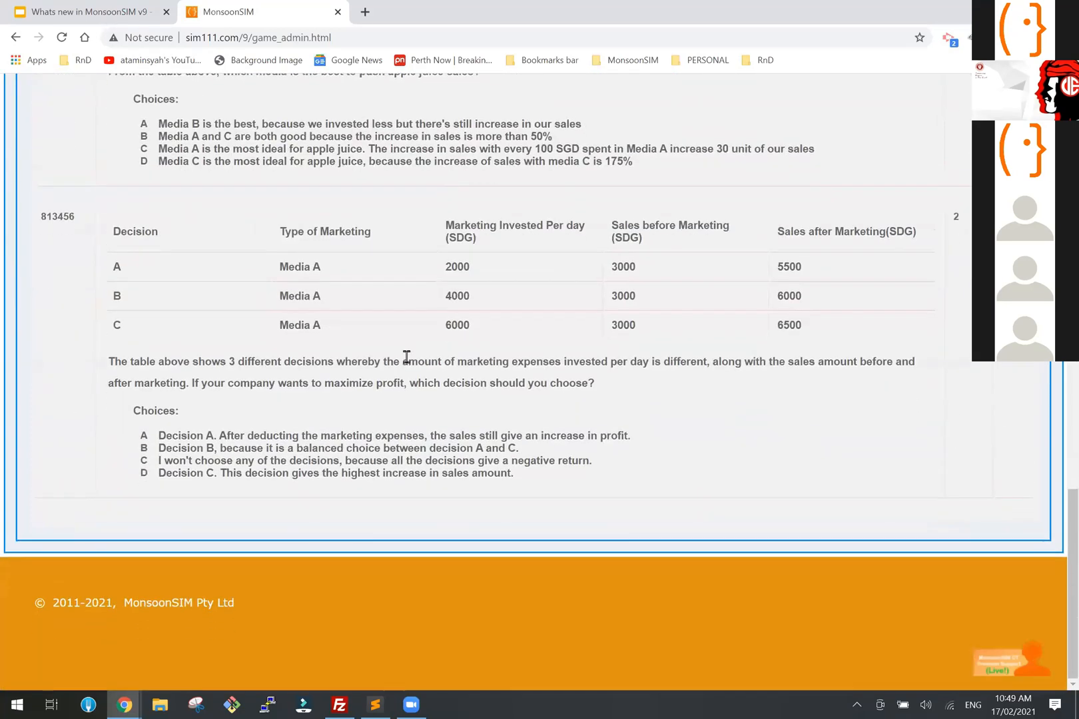
pyautogui.scroll(6, 407, 357)
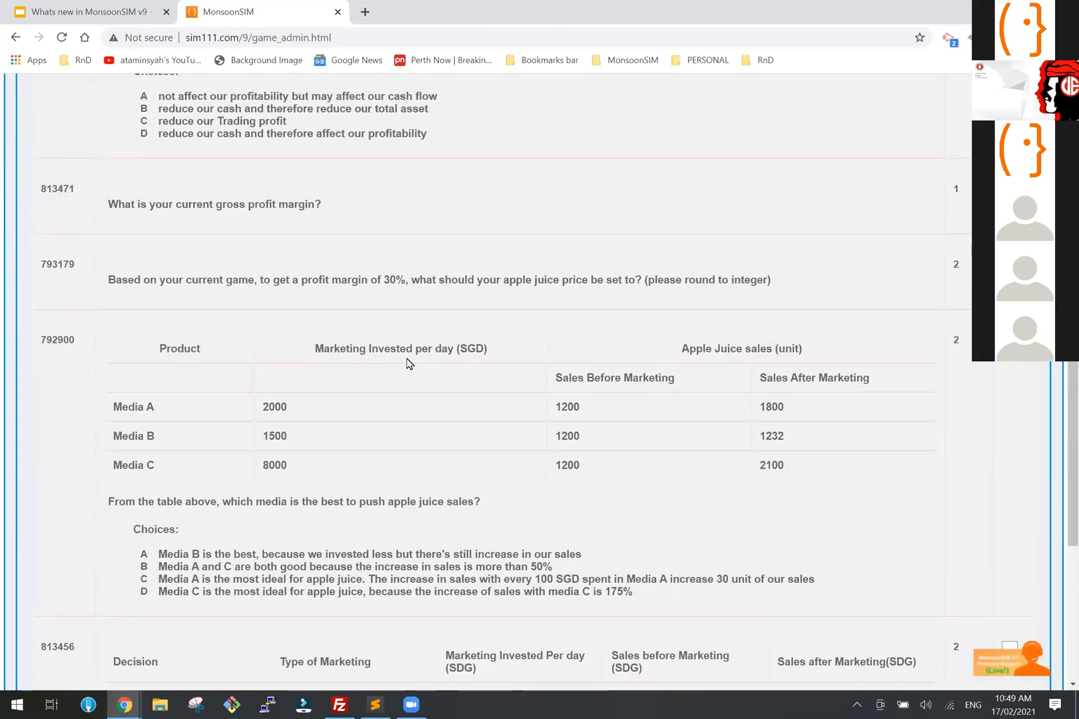
pyautogui.scroll(6, 409, 363)
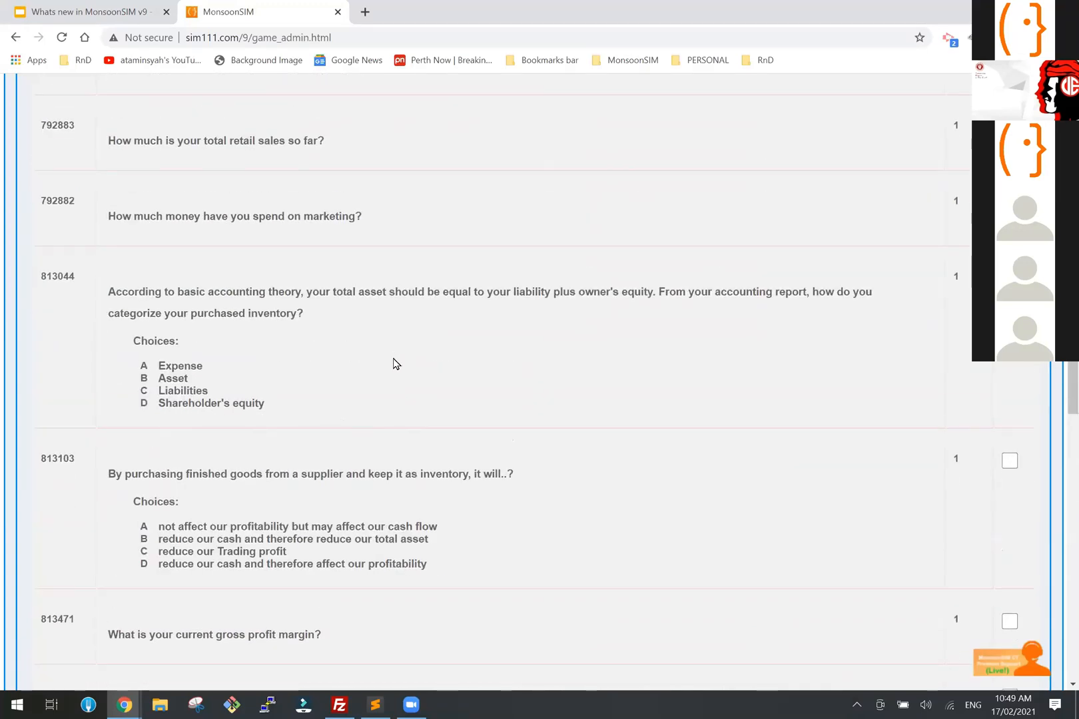
# Step: Examine the answer choices of the two multiple-choice inventory questions and the wording of the gross profit margin question
pyautogui.moveTo(126, 292); pyautogui.dragTo(284, 401)
pyautogui.click(130, 344)
pyautogui.moveTo(148, 341); pyautogui.dragTo(253, 400)
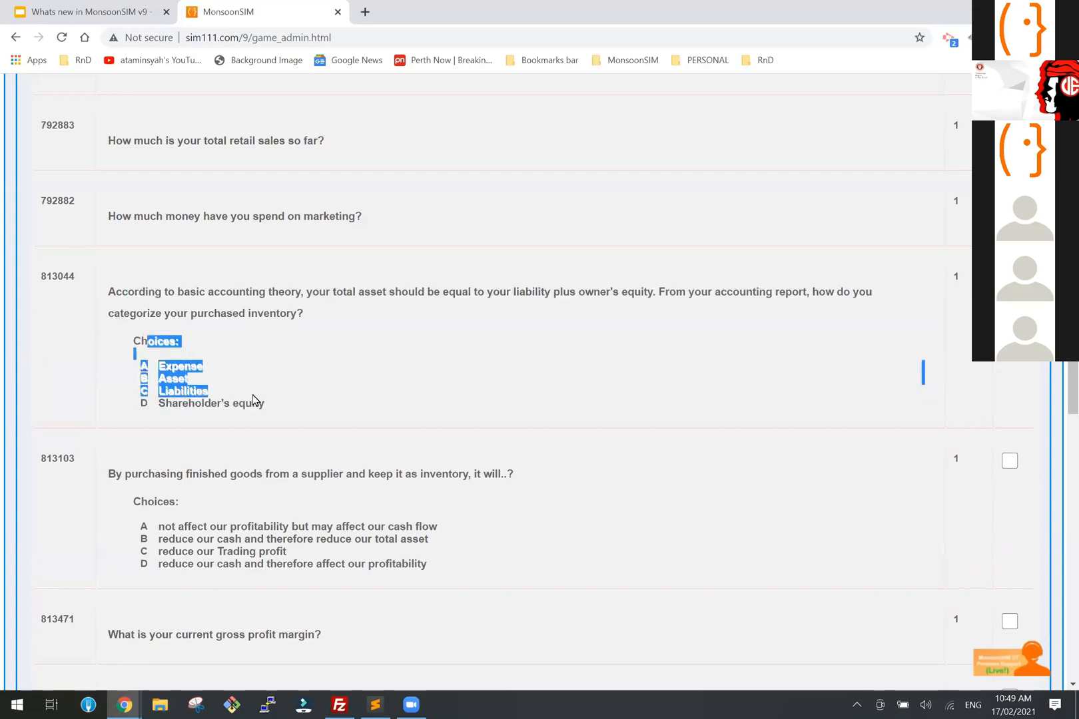
pyautogui.moveTo(175, 468); pyautogui.dragTo(391, 561)
pyautogui.click(386, 558)
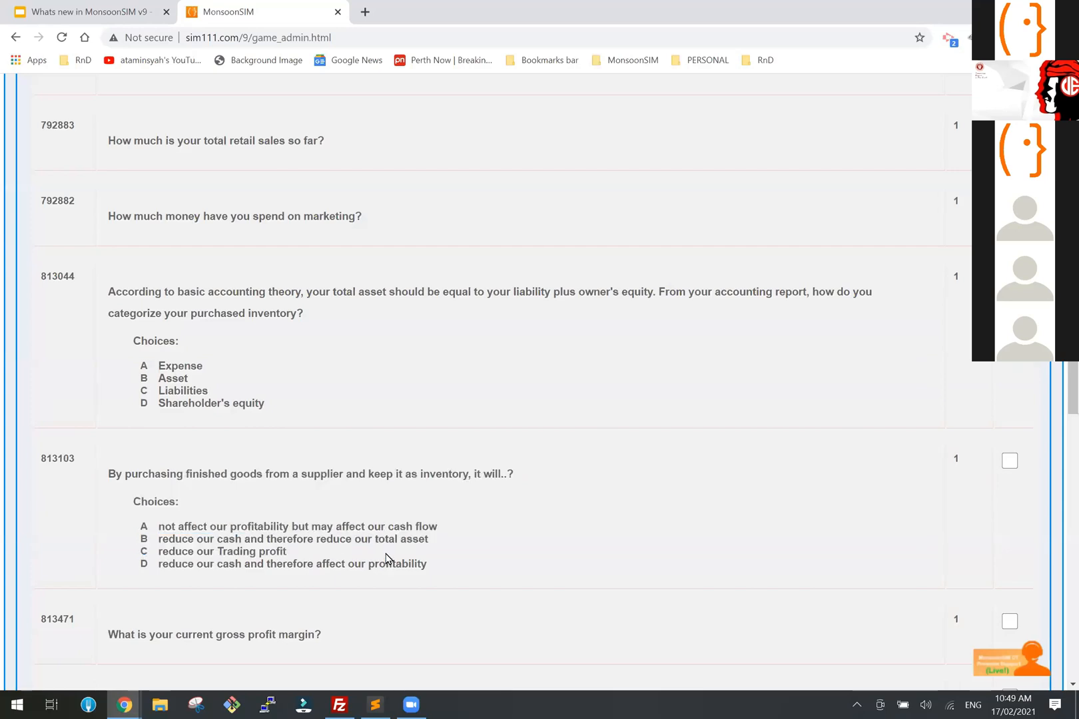
pyautogui.scroll(-2, 289, 505)
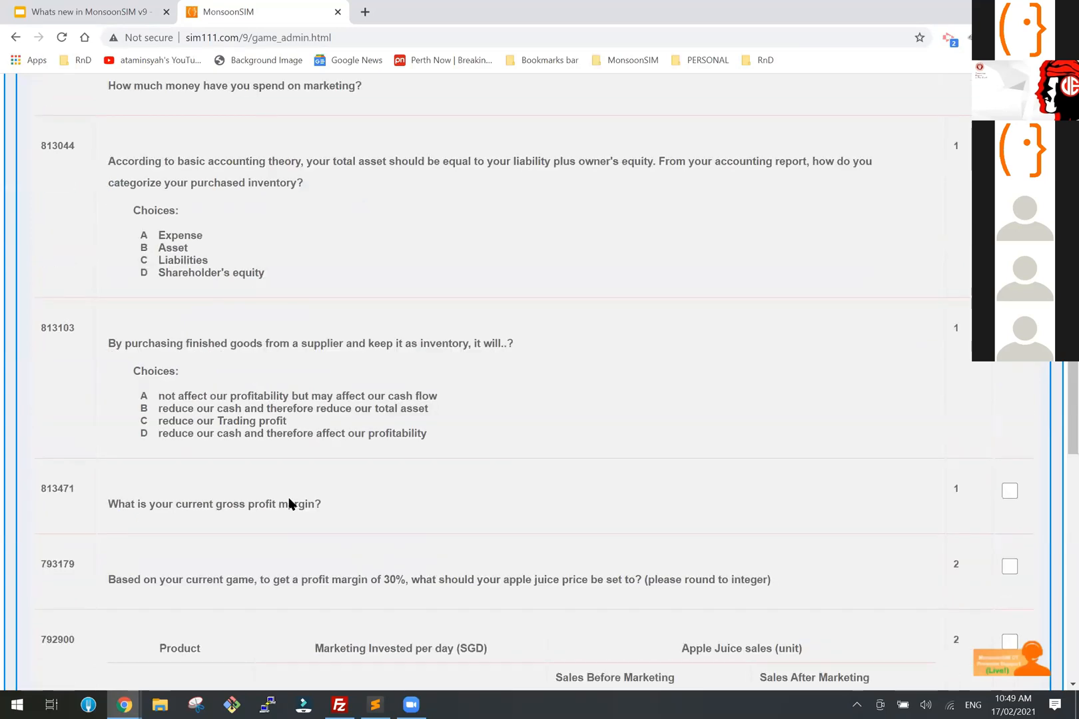
pyautogui.moveTo(138, 494); pyautogui.dragTo(326, 504)
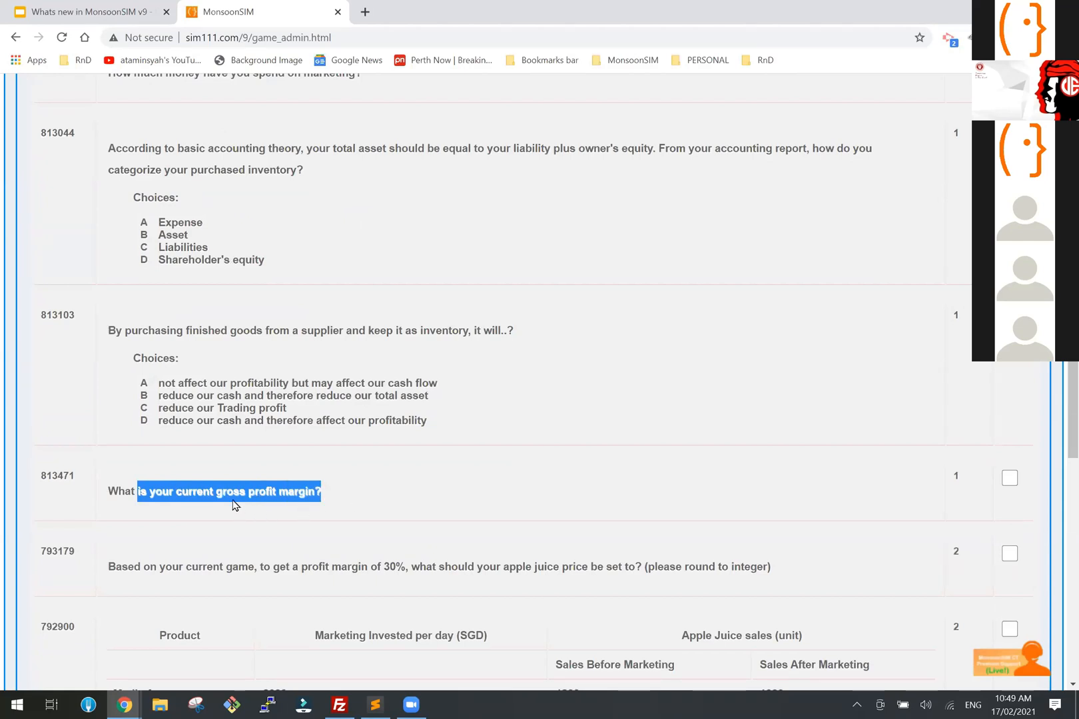
pyautogui.click(279, 496)
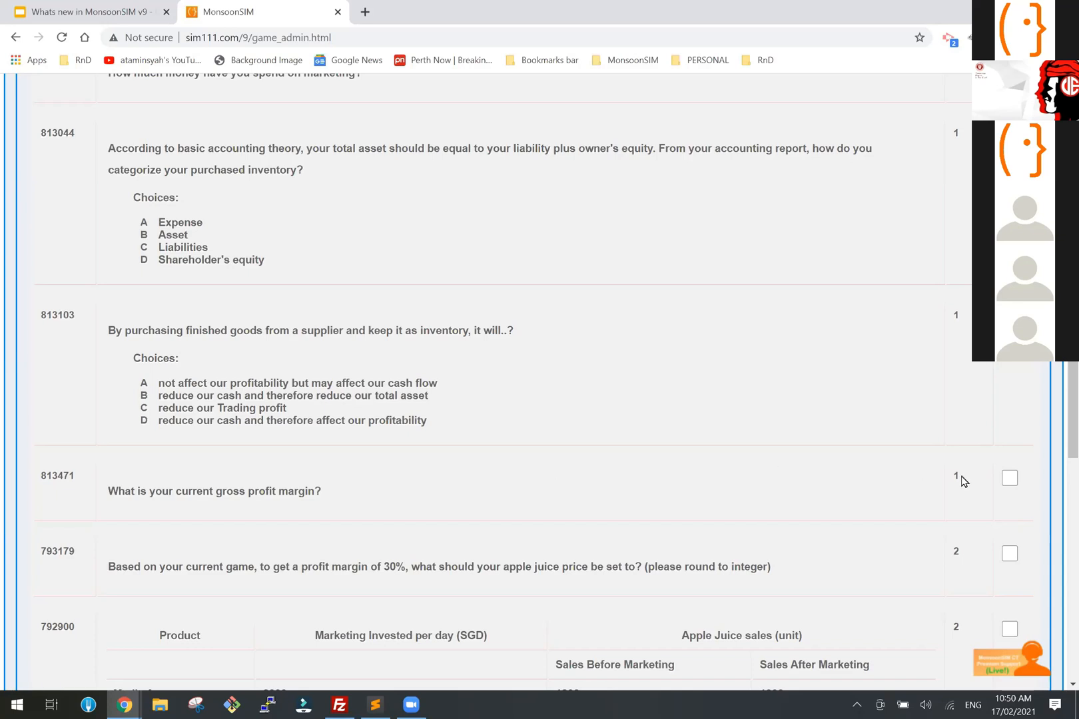
# Step: Review the points assigned to each quiz question from the first to the last
pyautogui.scroll(10, 866, 483)
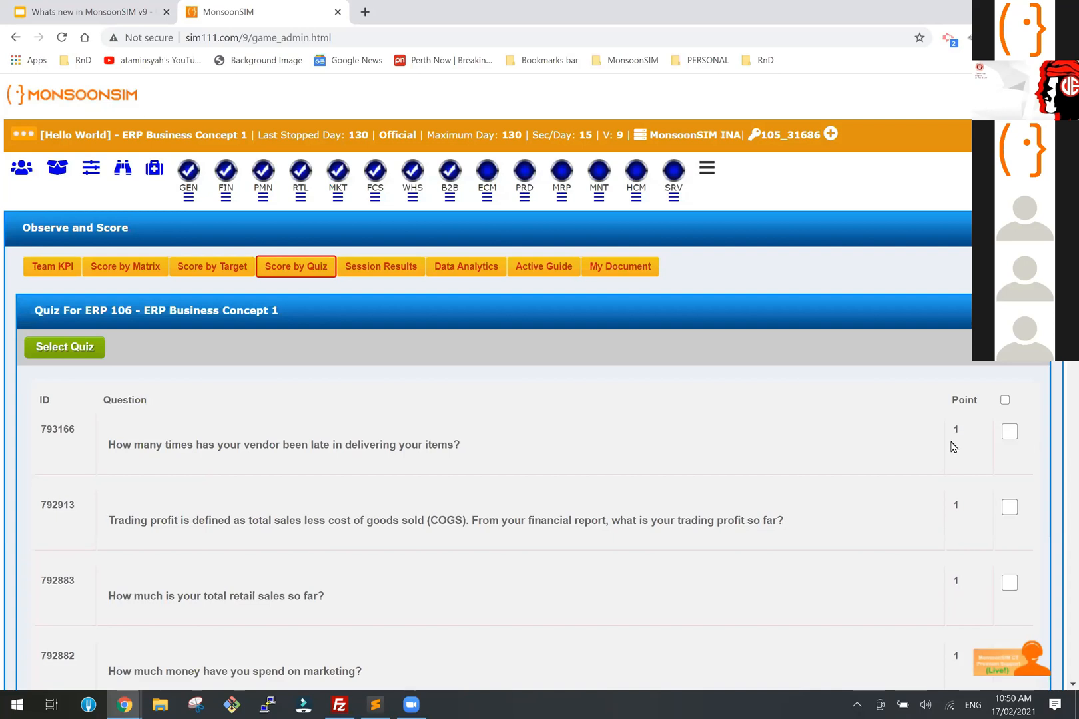
pyautogui.scroll(-2, 970, 426)
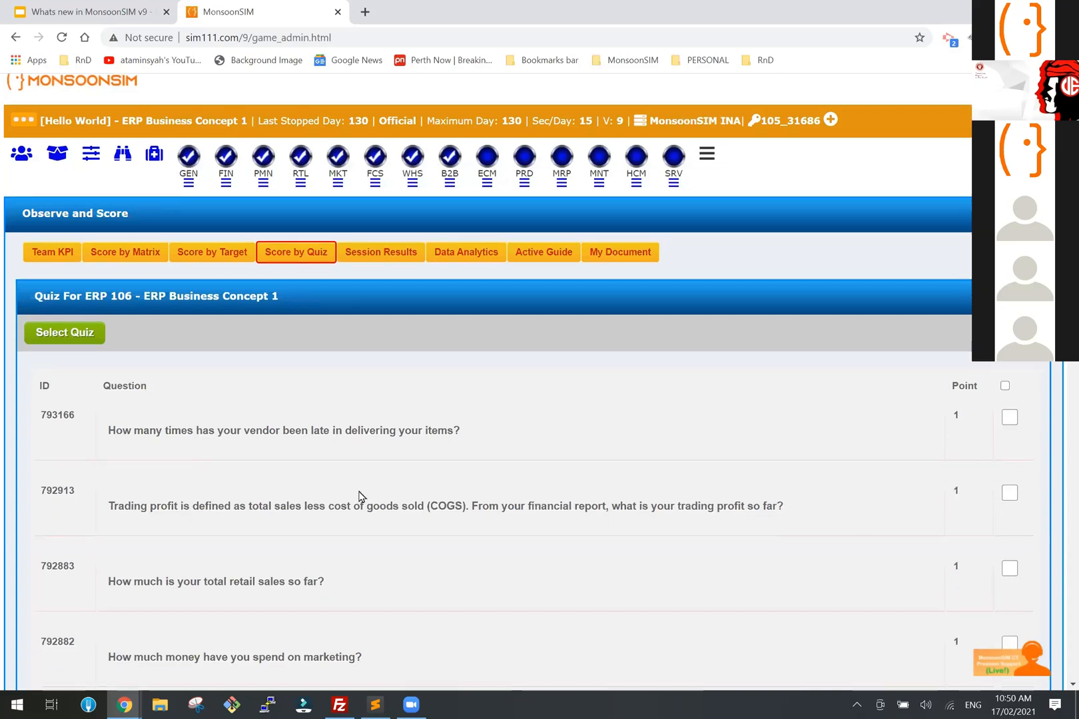
pyautogui.scroll(-4, 947, 450)
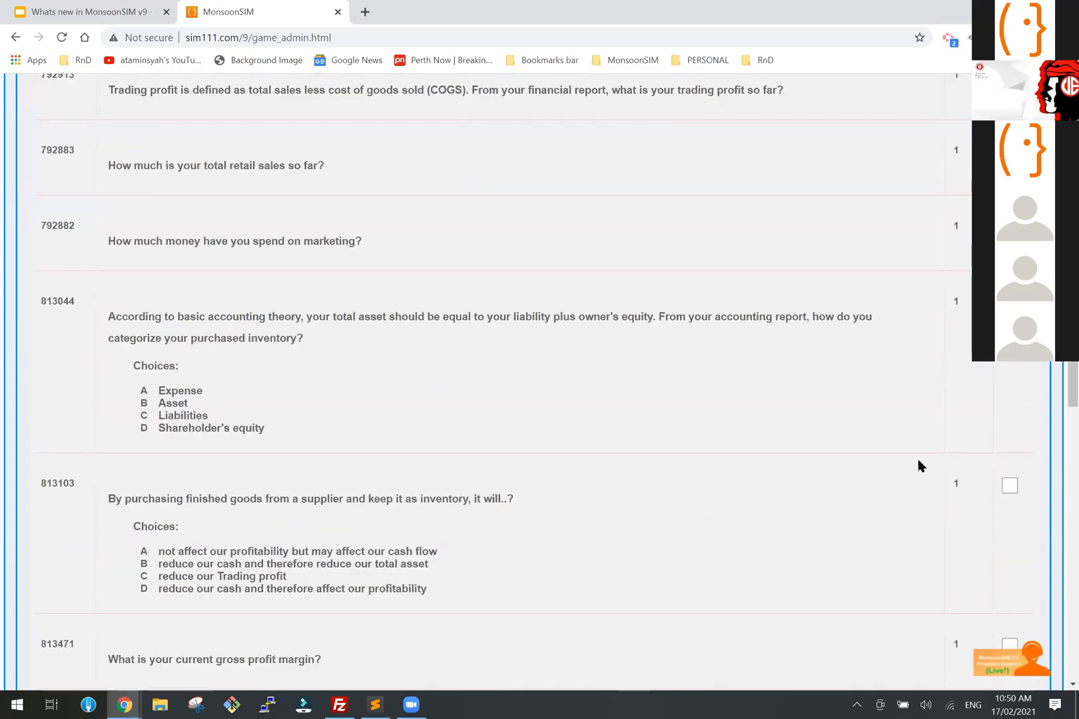
pyautogui.scroll(-8, 951, 415)
pyautogui.scroll(-4, 956, 416)
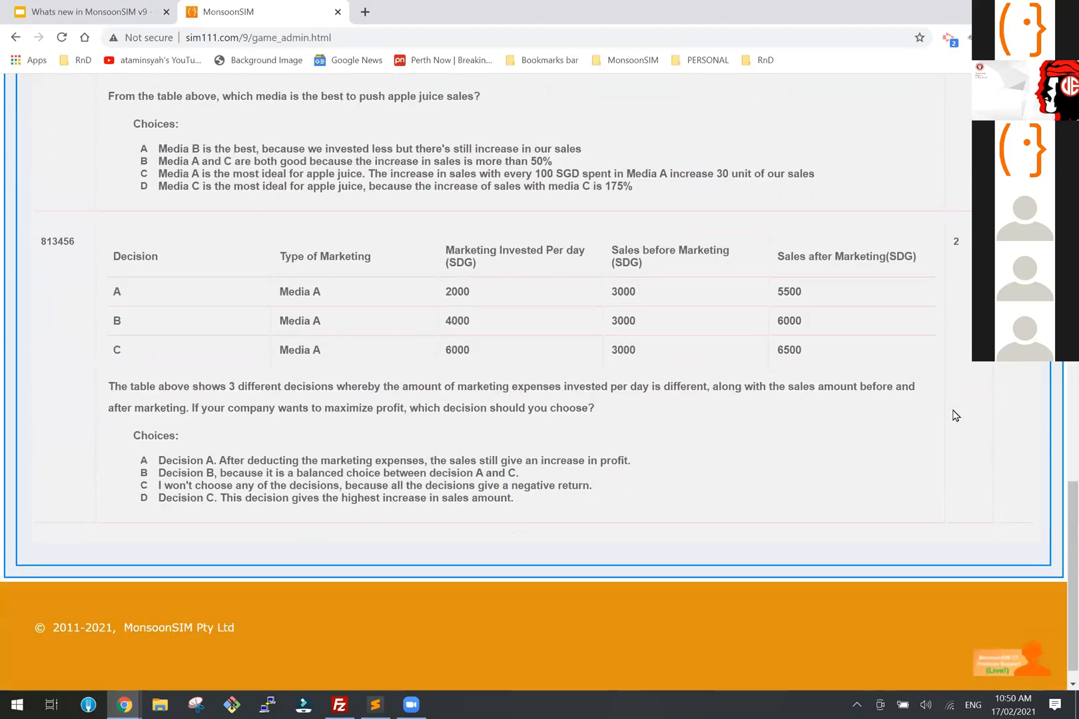
pyautogui.scroll(2, 952, 412)
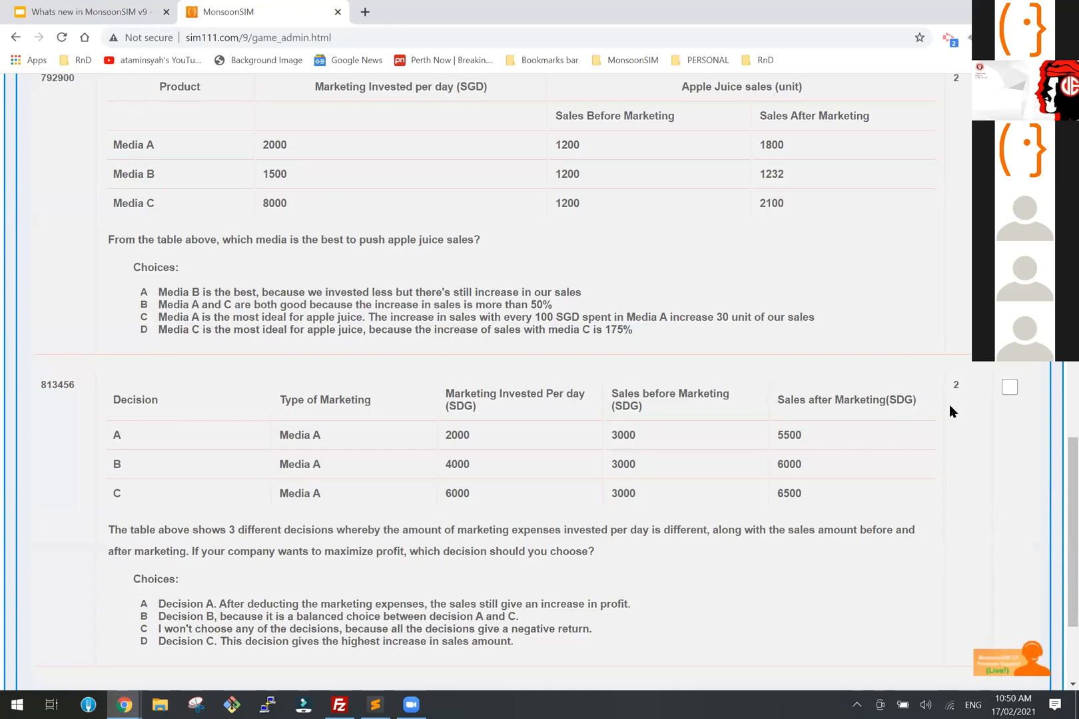
pyautogui.scroll(18, 873, 382)
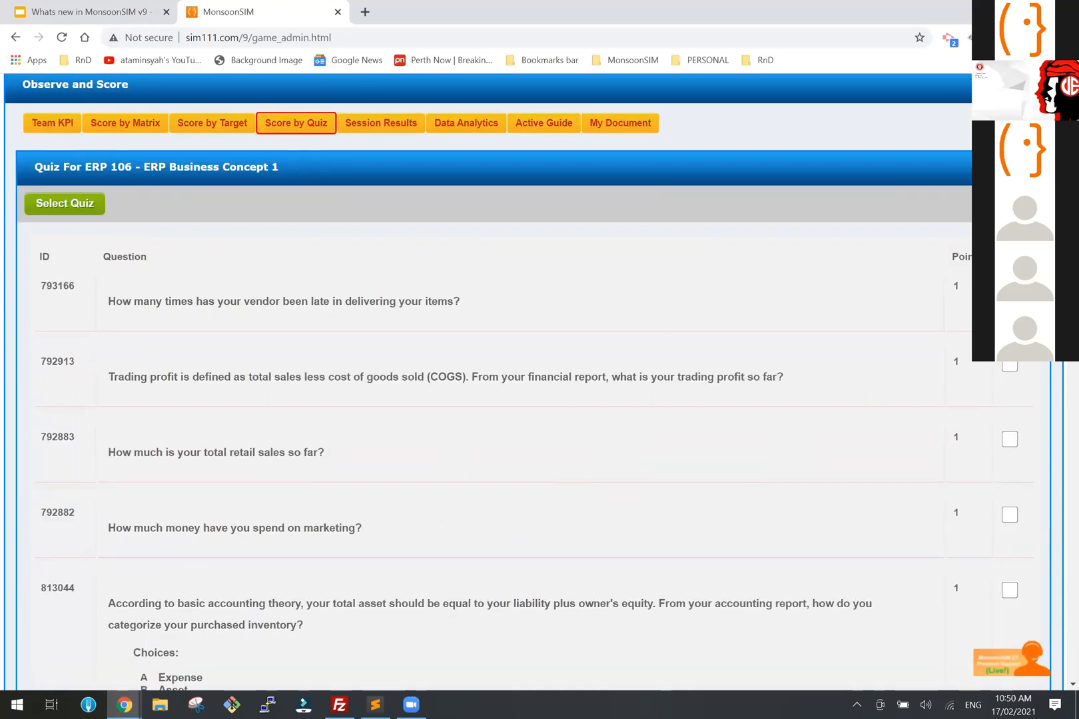
# Step: Select the late vendor delivery, trading profit and purchased inventory category questions for the quiz and submit the selection
pyautogui.click(1008, 370)
pyautogui.scroll(-4, 1008, 589)
pyautogui.click(1009, 488)
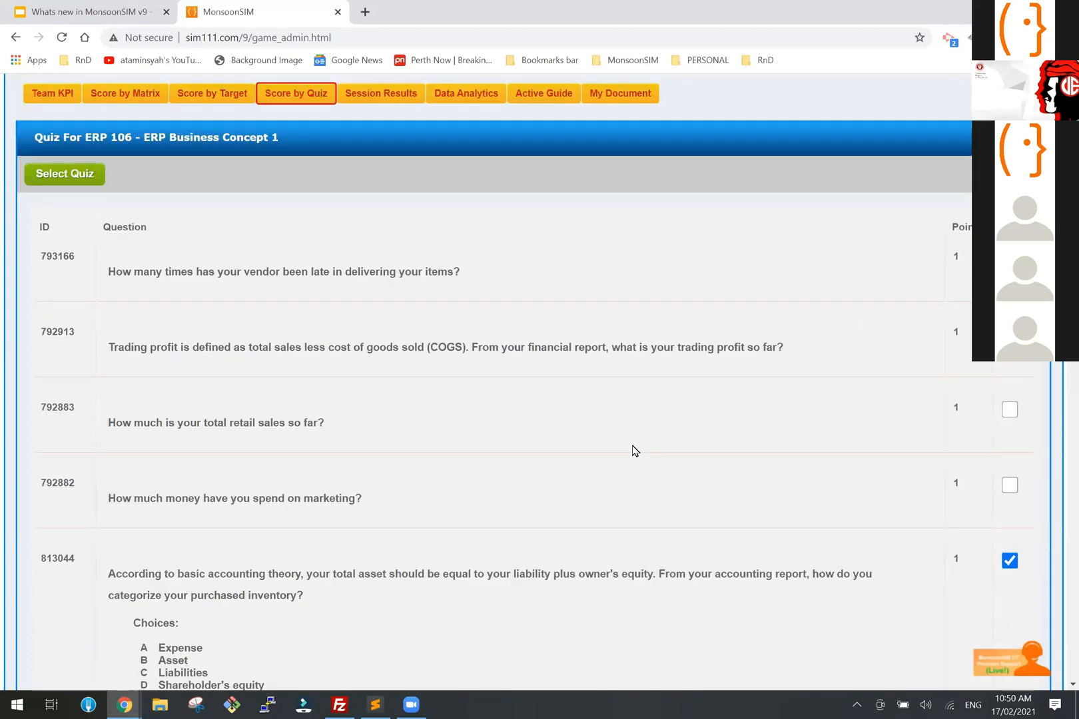
pyautogui.scroll(1, 633, 449)
pyautogui.click(1012, 369)
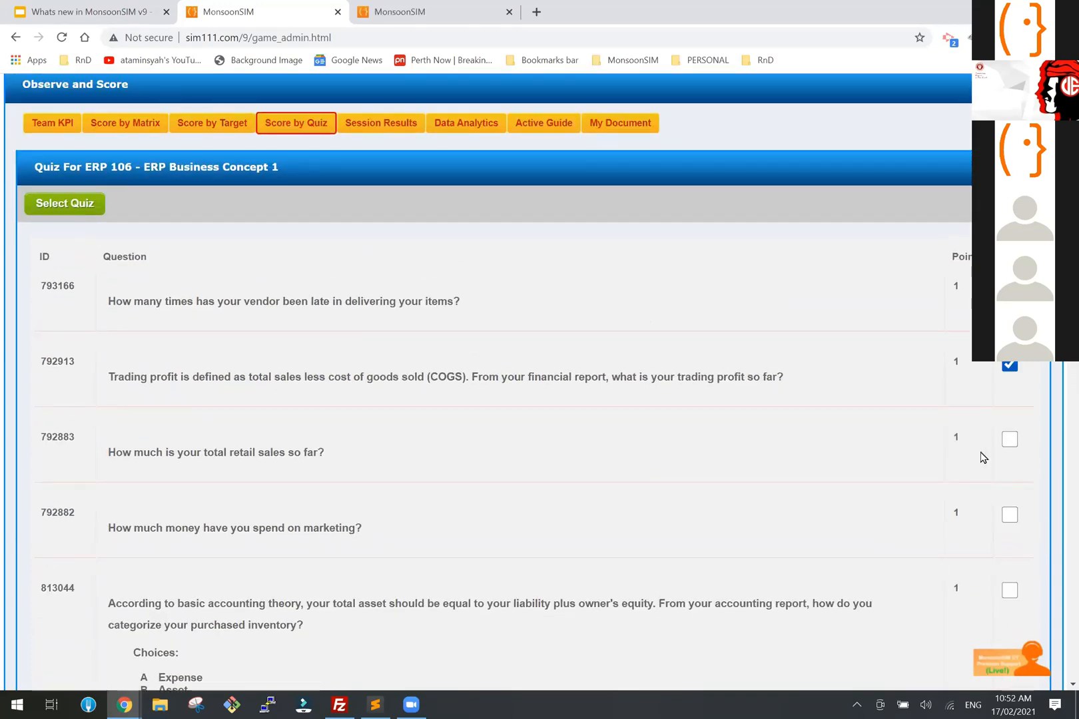
pyautogui.scroll(-2, 982, 457)
pyautogui.click(1010, 447)
pyautogui.scroll(4, 673, 450)
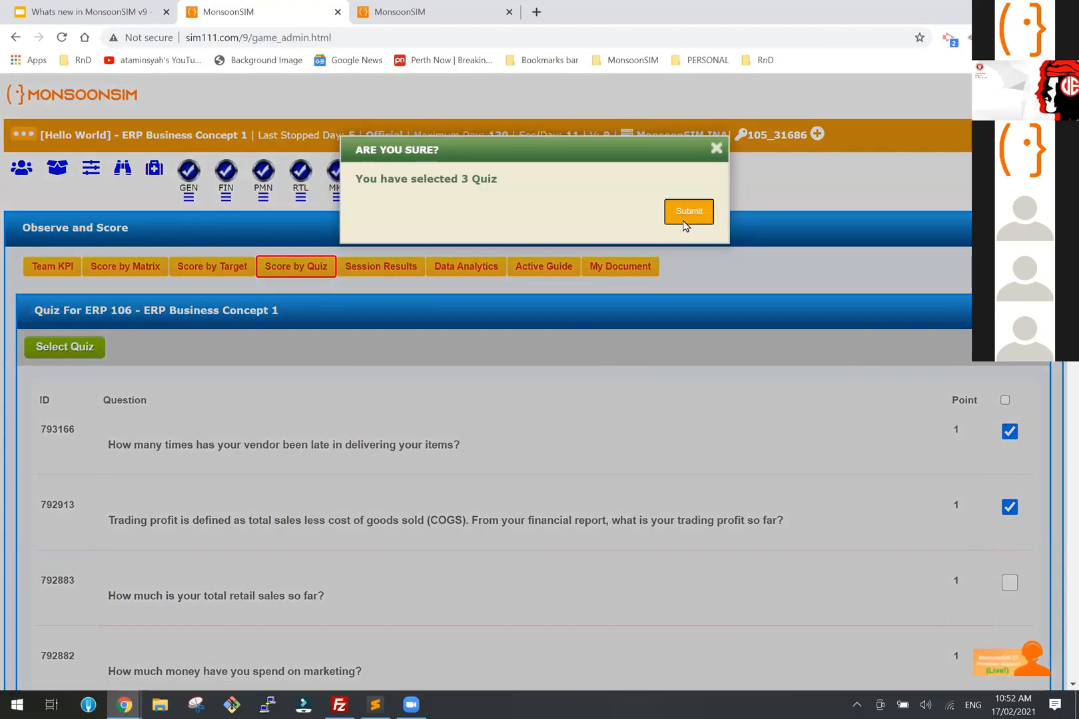
pyautogui.click(691, 216)
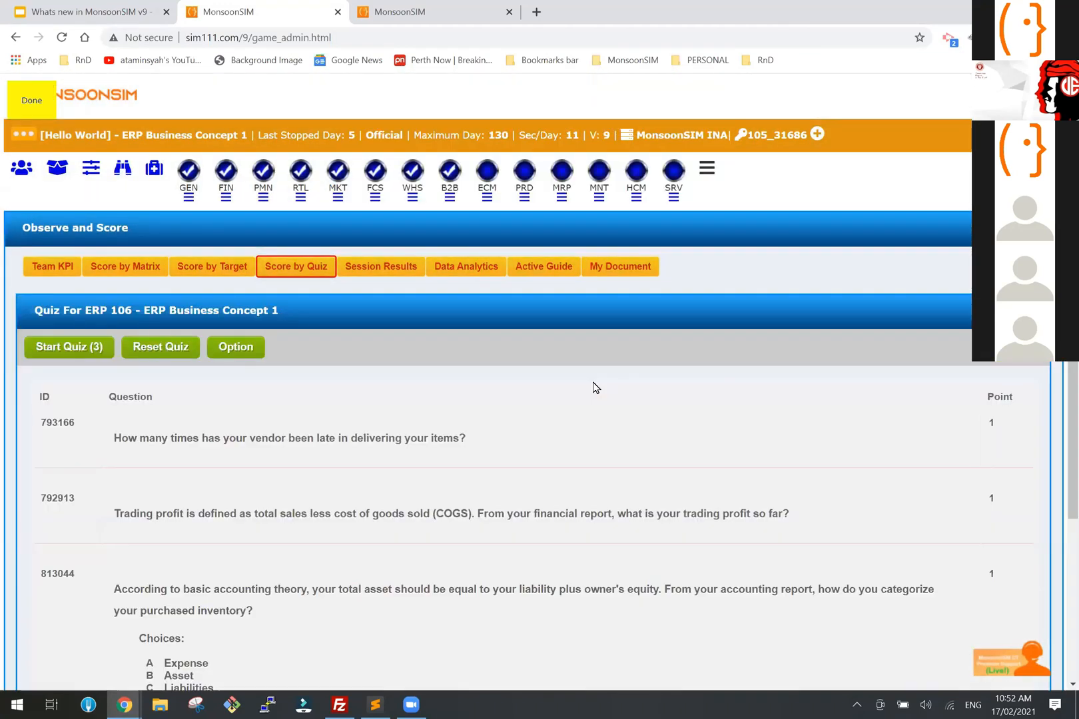
# Step: Start the quiz with the three selected questions and confirm it
pyautogui.scroll(-3, 360, 318)
pyautogui.scroll(2, 249, 308)
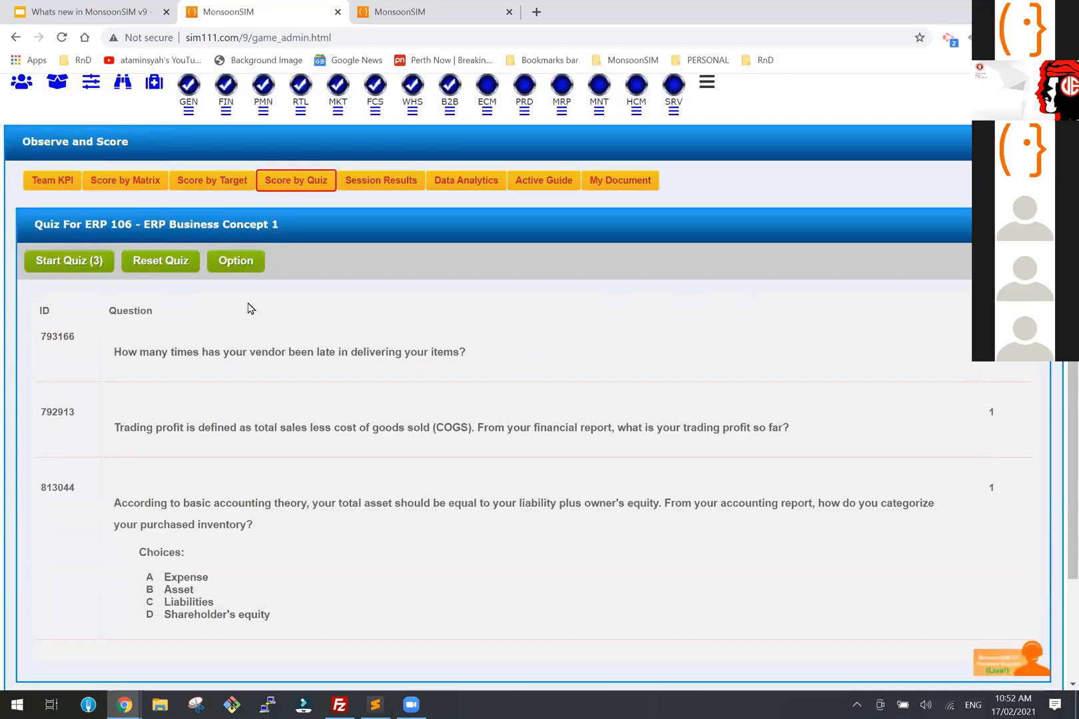
pyautogui.click(63, 270)
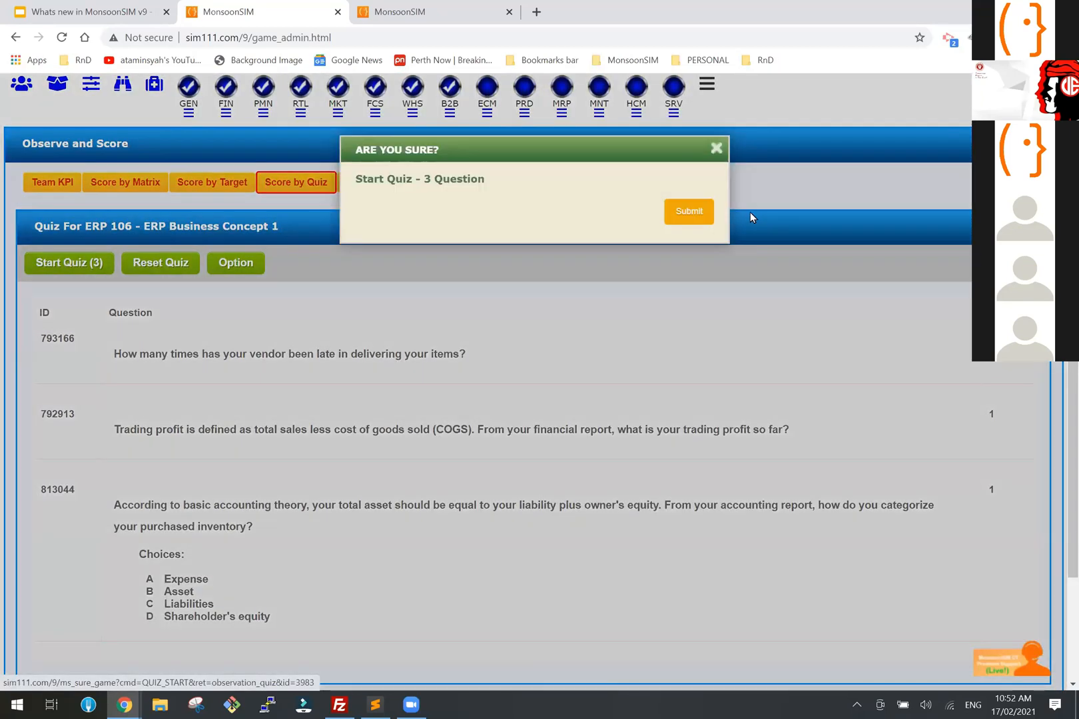
pyautogui.click(694, 213)
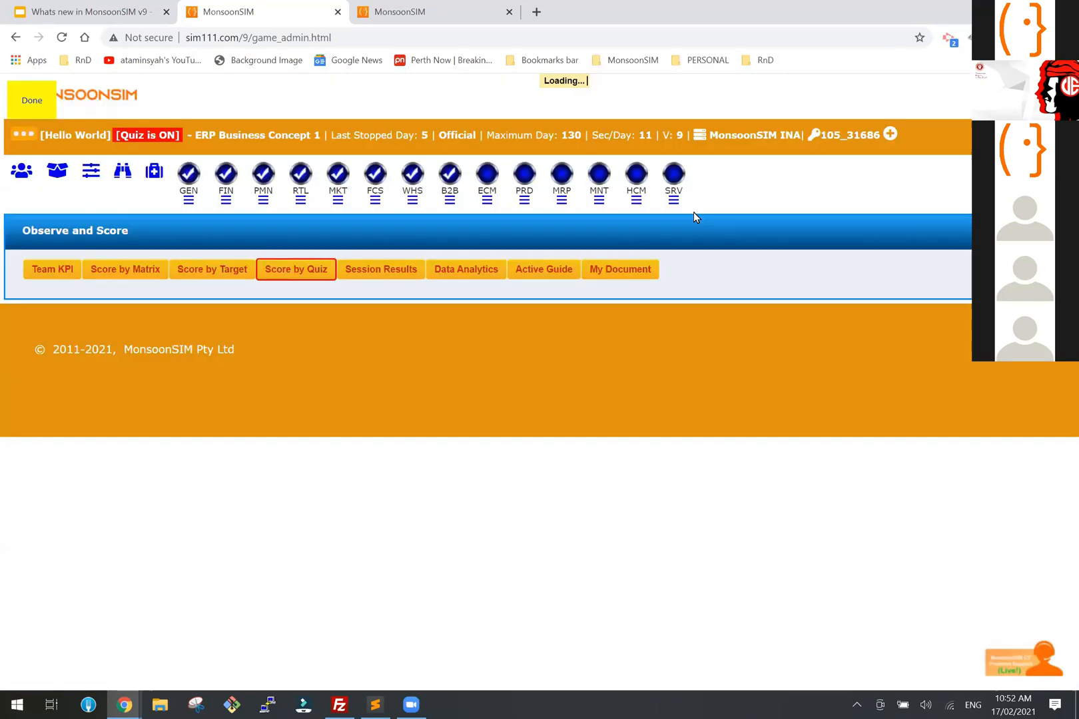
# Step: Examine the running quiz's result tables per question, covering learners, teams, team totals and team averages
pyautogui.scroll(-4, 528, 306)
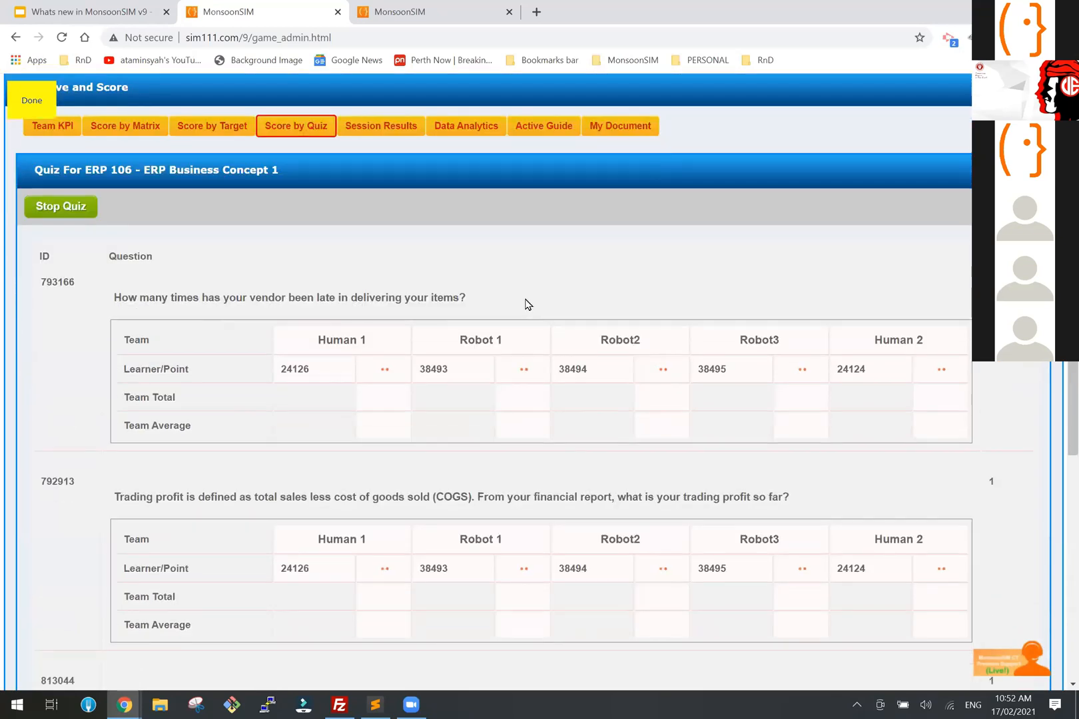
pyautogui.scroll(-2, 466, 340)
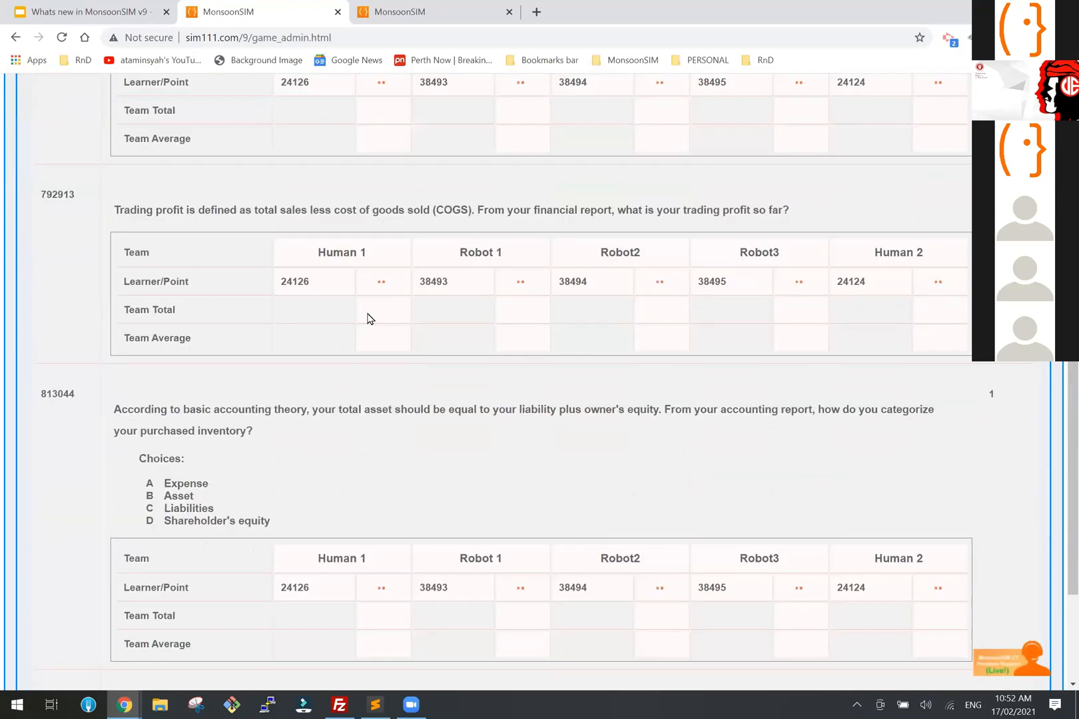
pyautogui.scroll(5, 369, 316)
pyautogui.doubleClick(298, 371)
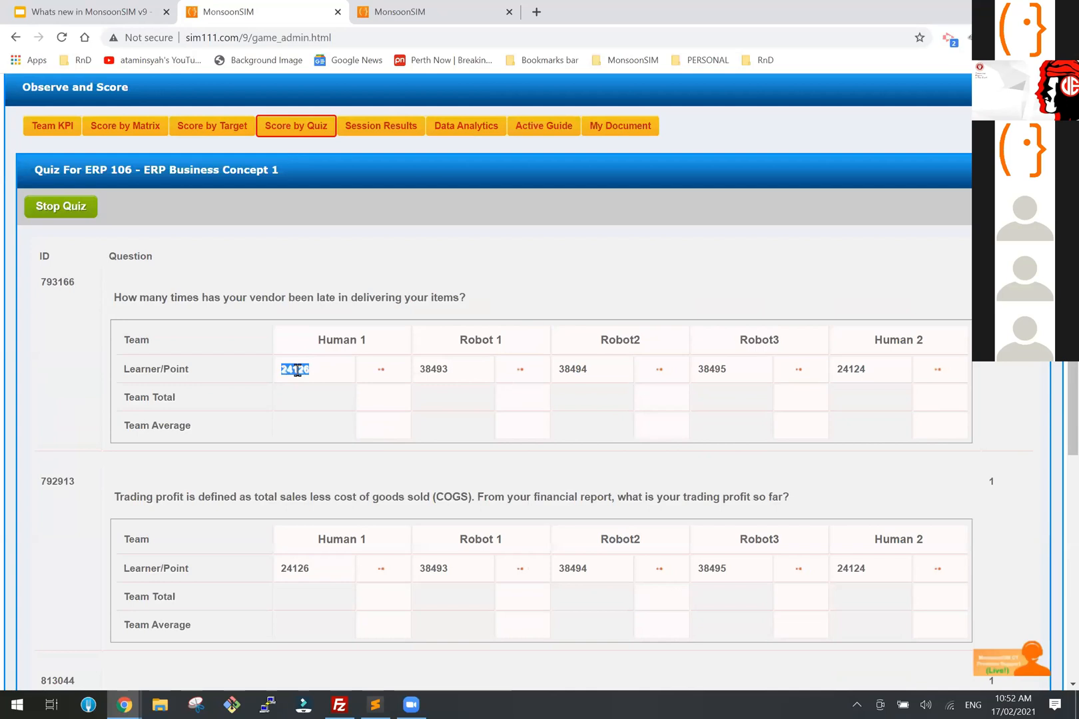
pyautogui.doubleClick(332, 337)
pyautogui.doubleClick(486, 340)
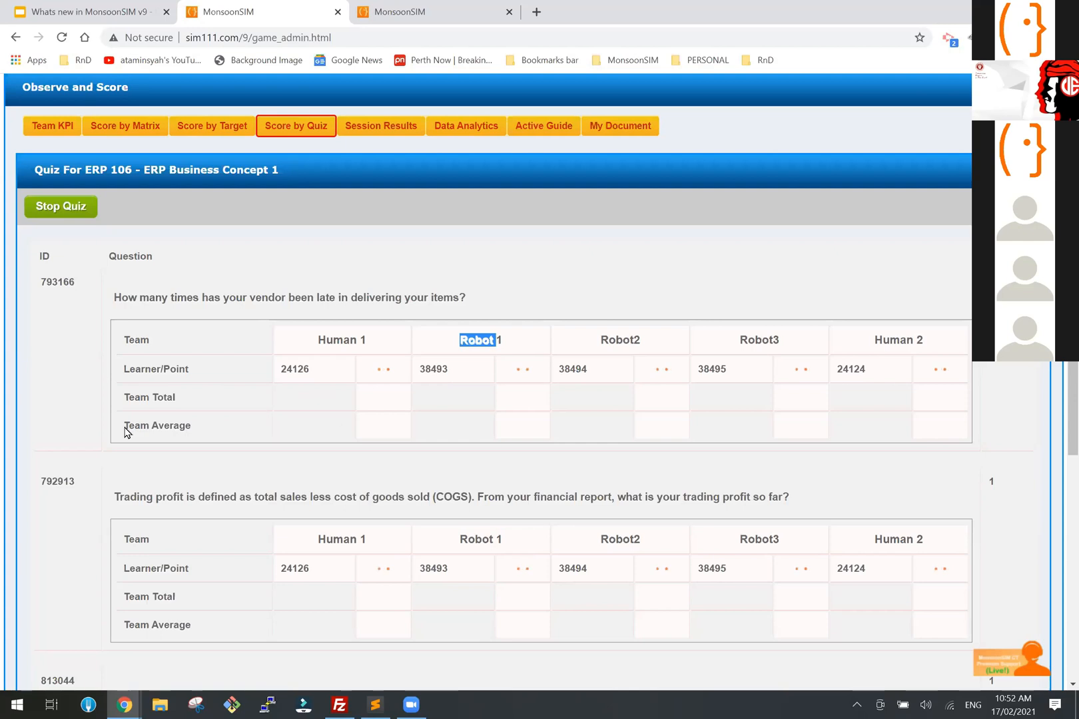
pyautogui.scroll(-6, 273, 416)
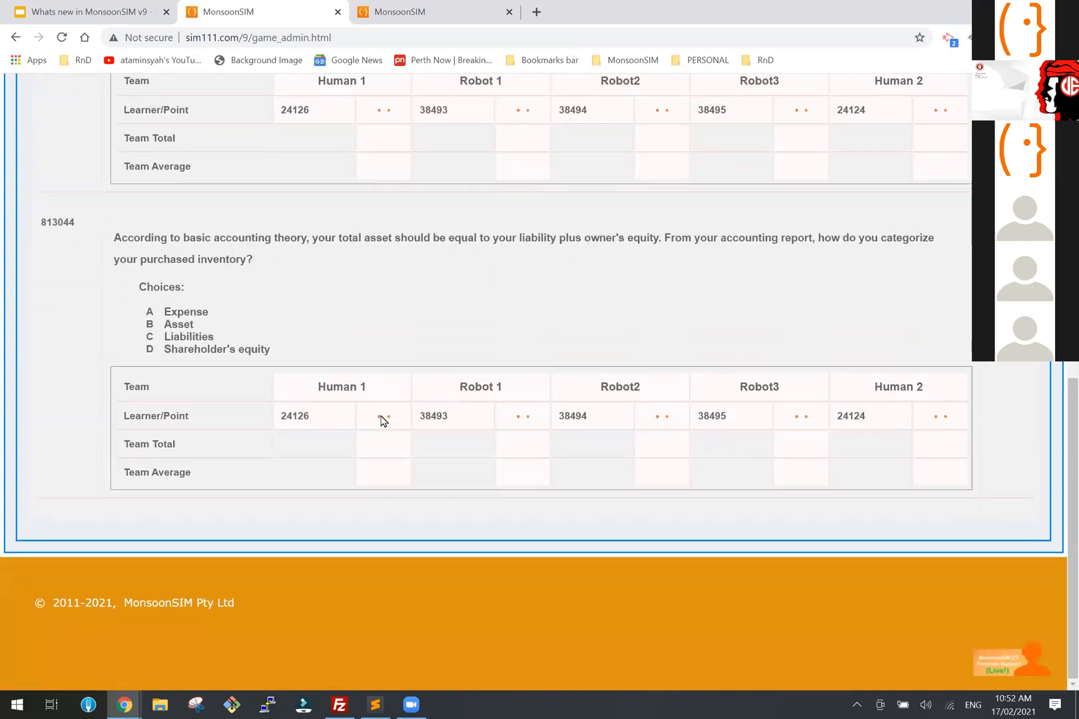
pyautogui.scroll(4, 360, 400)
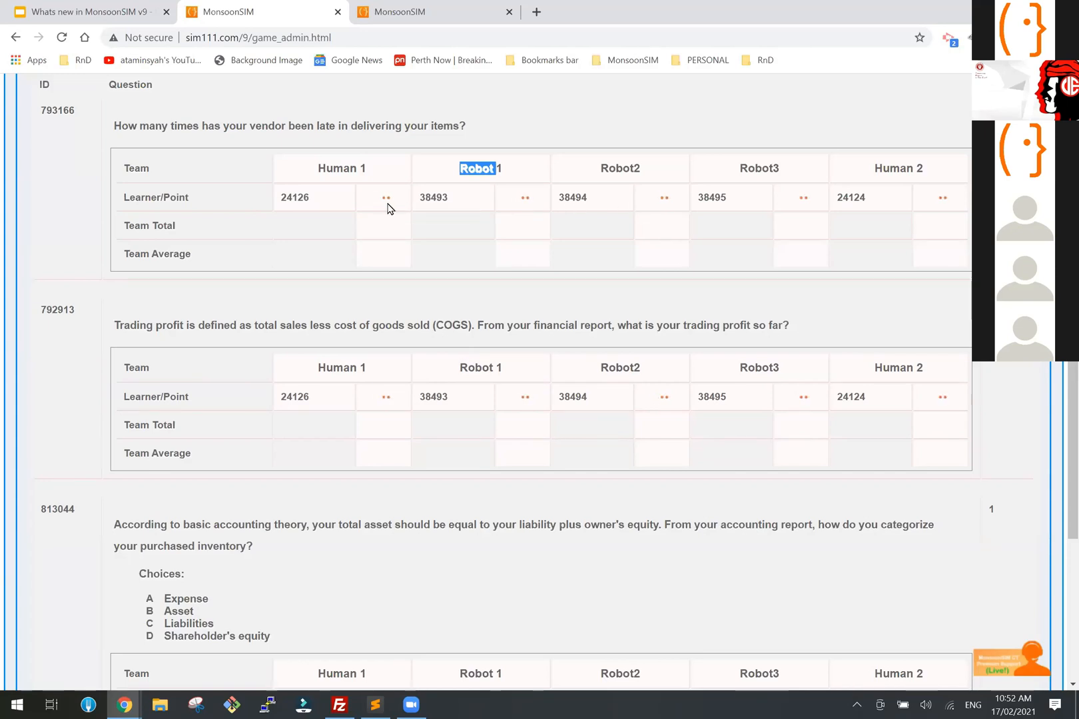
pyautogui.scroll(3, 391, 258)
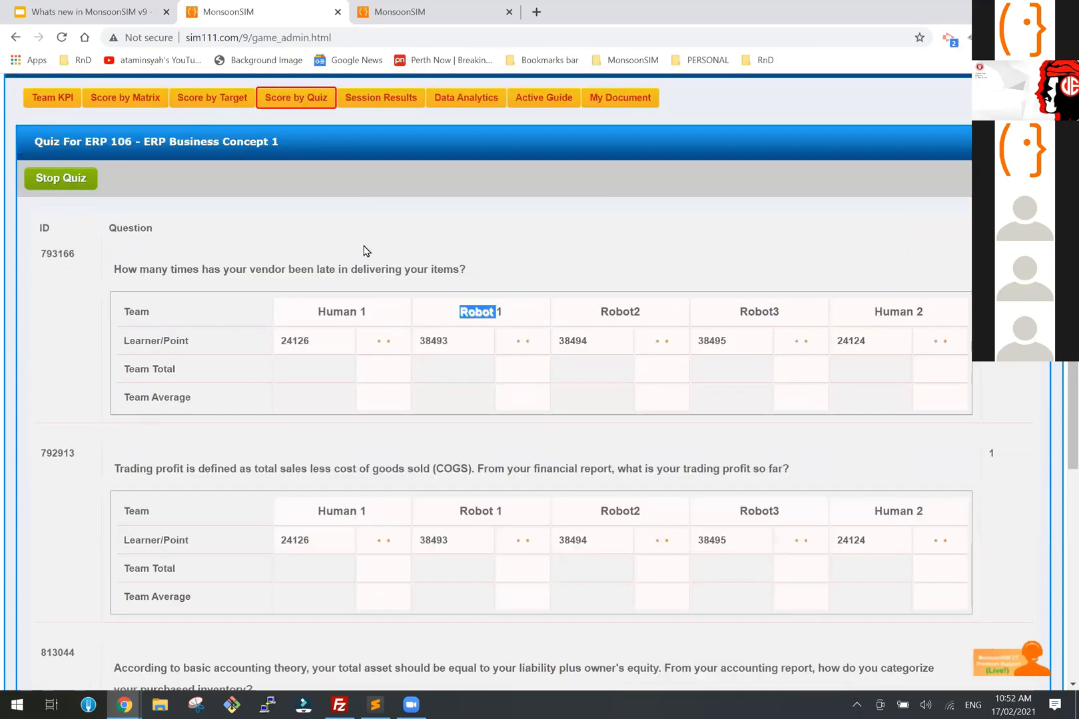
# Step: In the player's game, view the retail Finished Goods Purchase form and the quiz questions, then return to the game administration
pyautogui.click(403, 13)
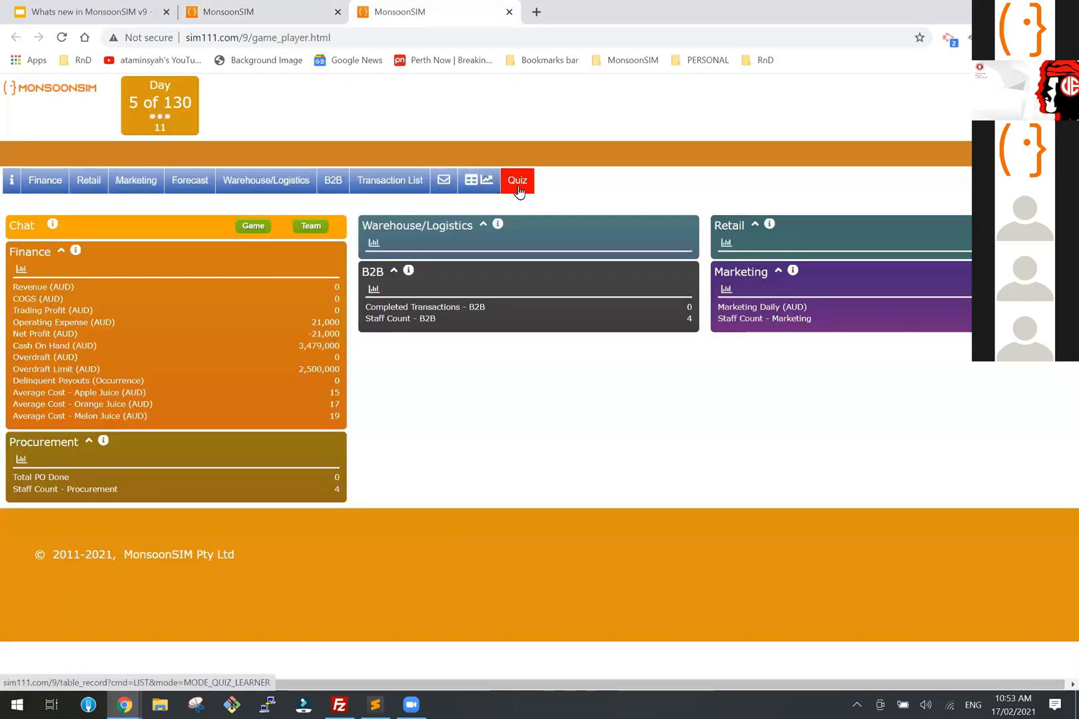
pyautogui.click(90, 193)
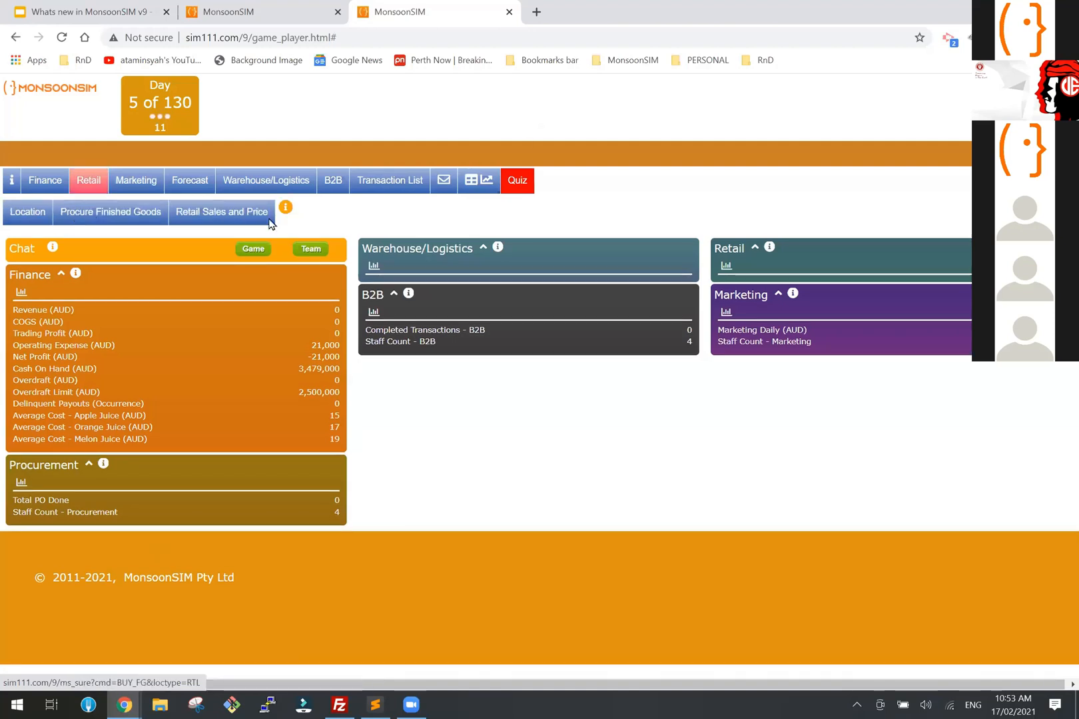
pyautogui.click(74, 213)
pyautogui.click(723, 148)
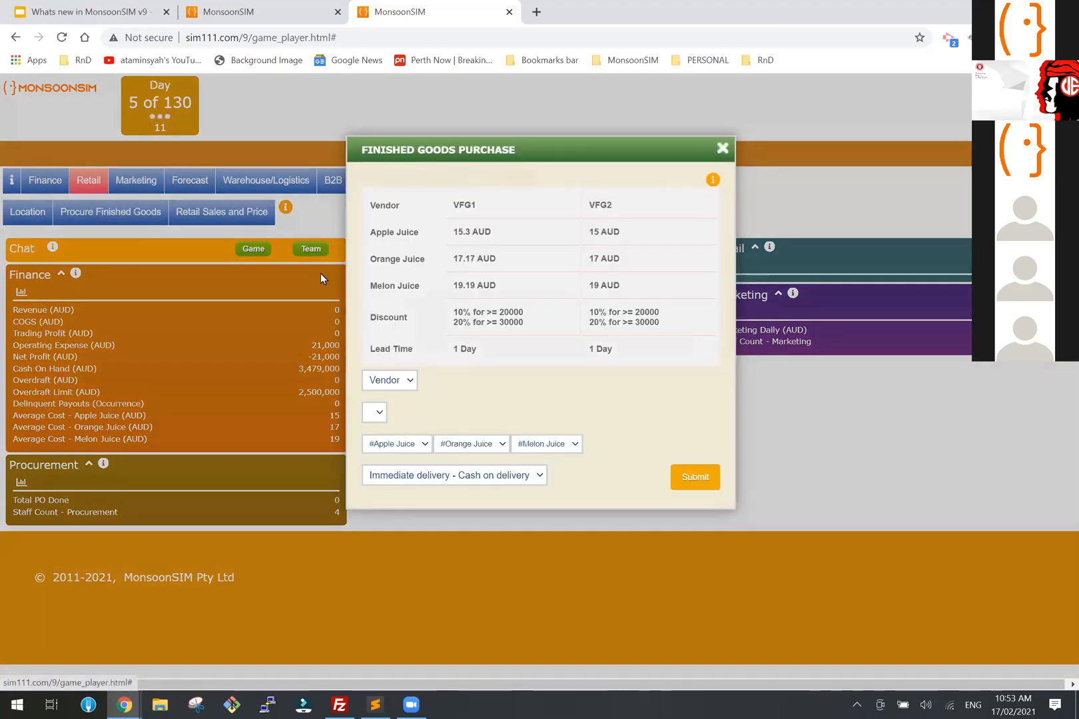
pyautogui.click(524, 184)
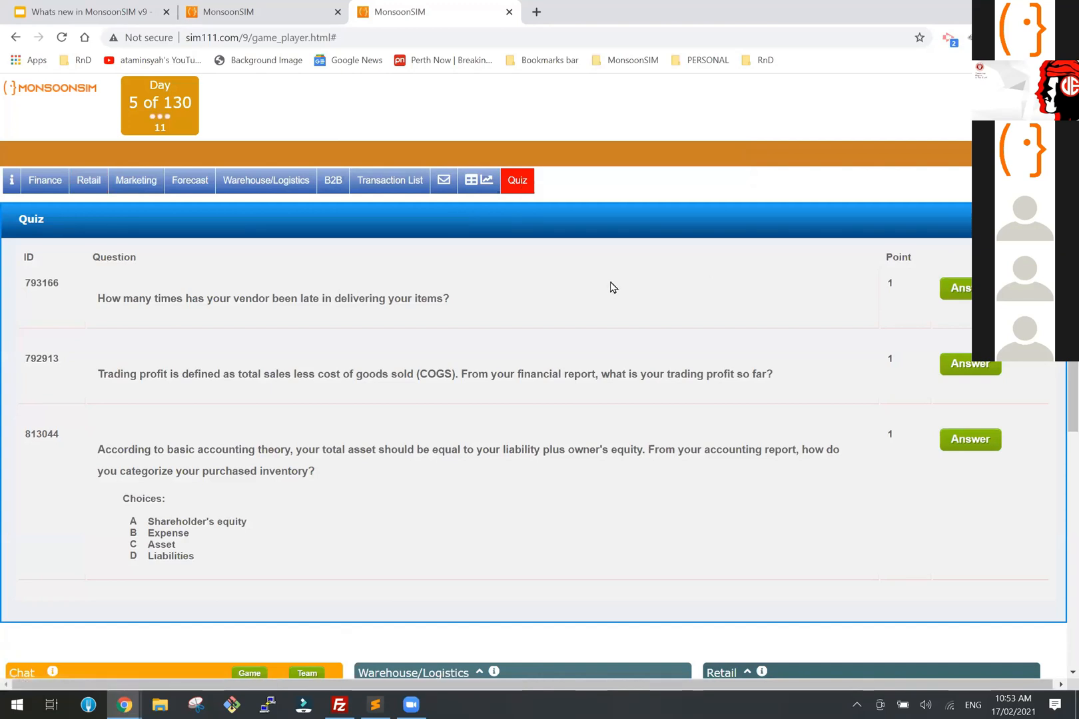
pyautogui.click(280, 11)
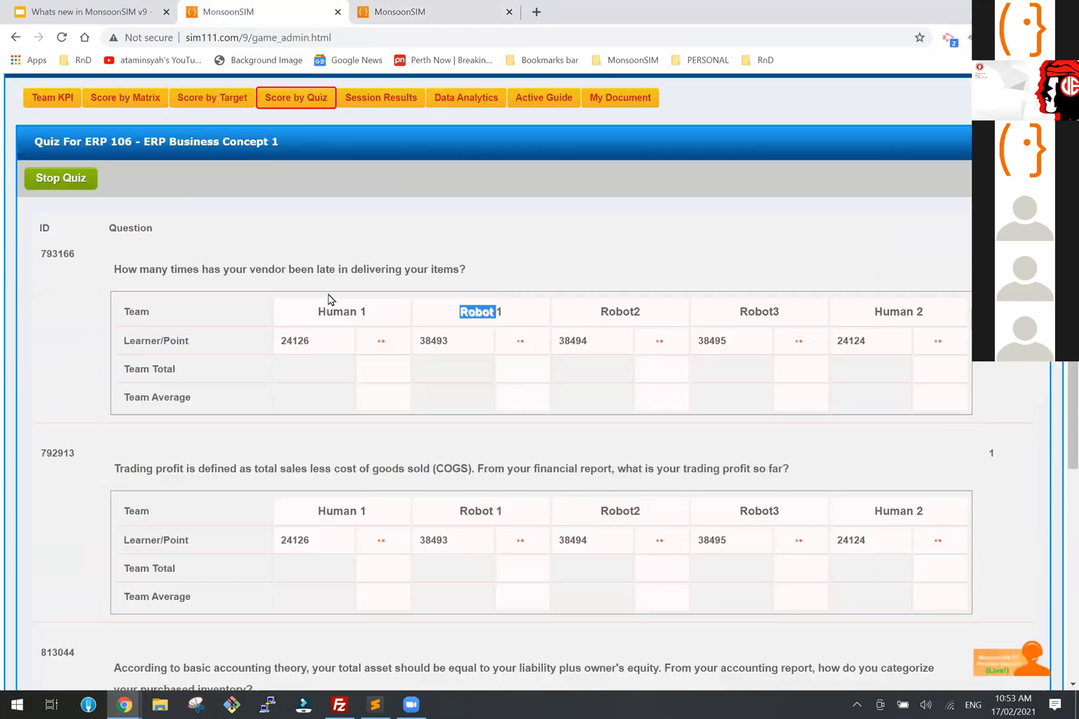
# Step: Switch to the player's game and submit 0 as the answer to the late vendor delivery question
pyautogui.click(397, 11)
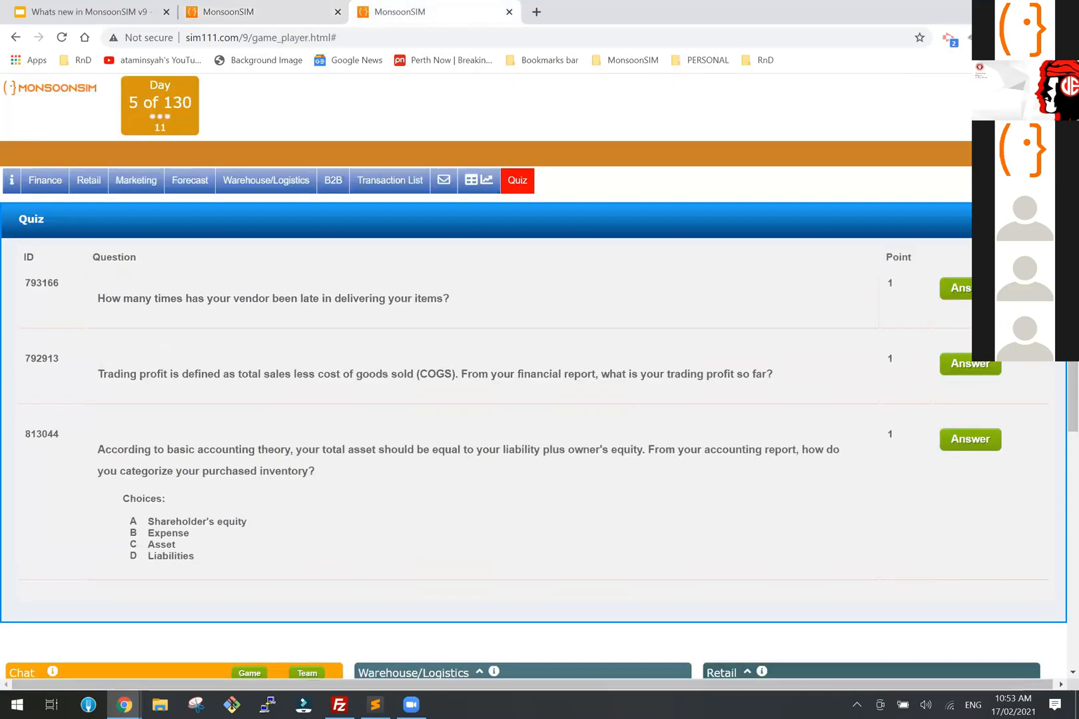
pyautogui.click(999, 93)
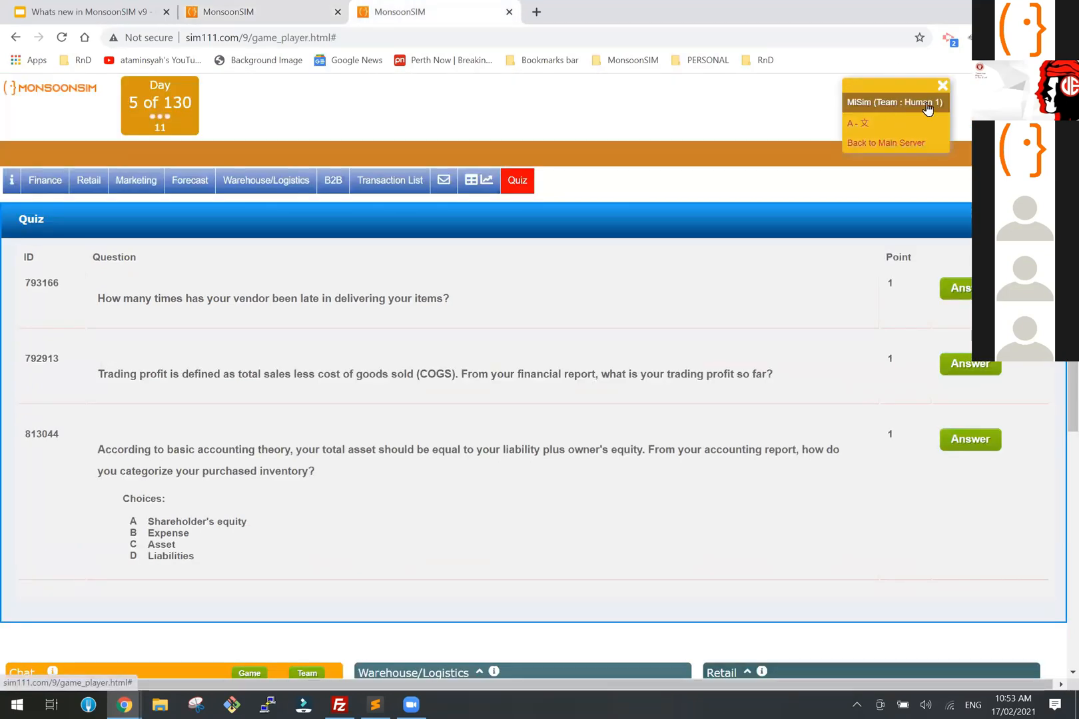
pyautogui.click(819, 323)
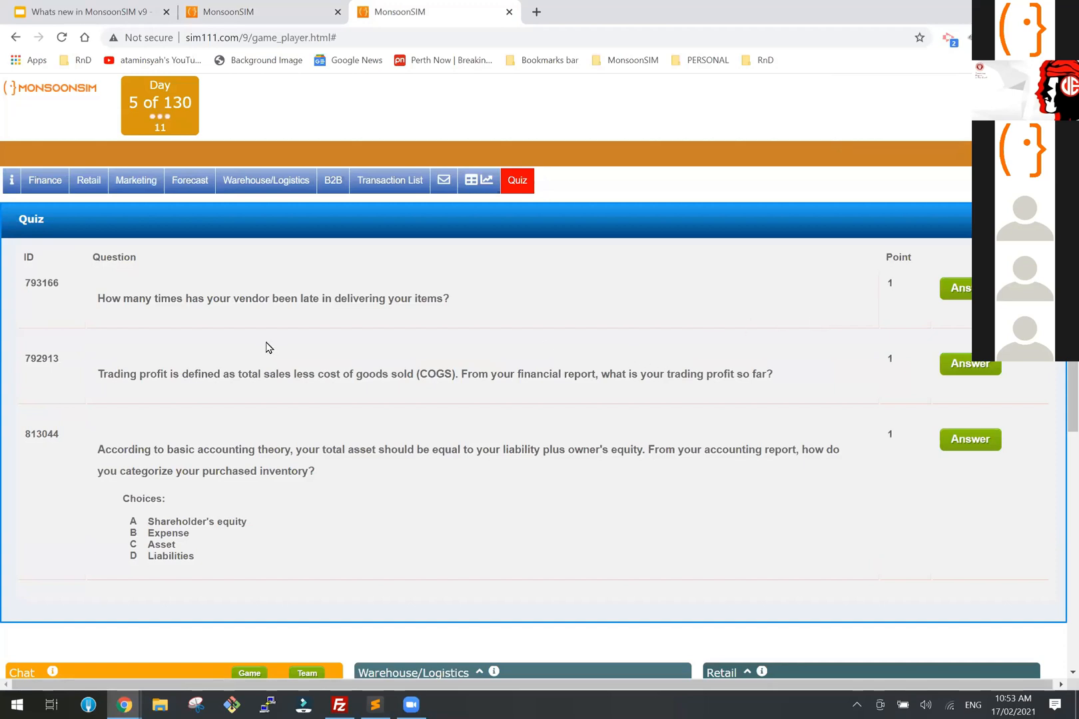
pyautogui.moveTo(146, 299); pyautogui.dragTo(334, 299)
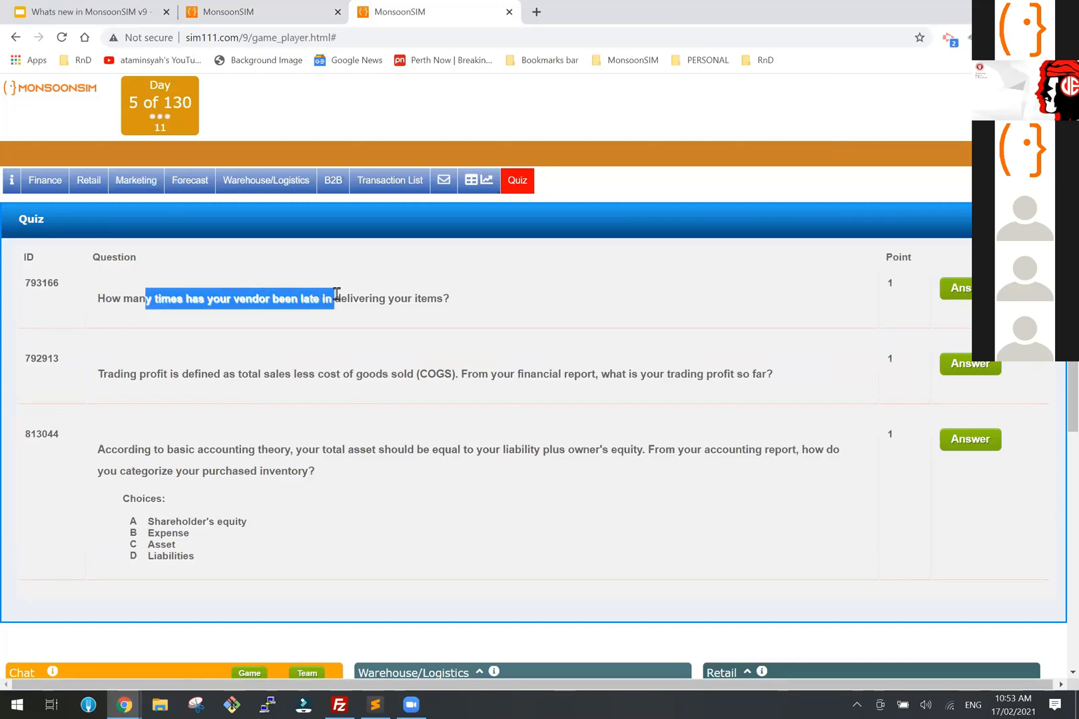
pyautogui.click(400, 298)
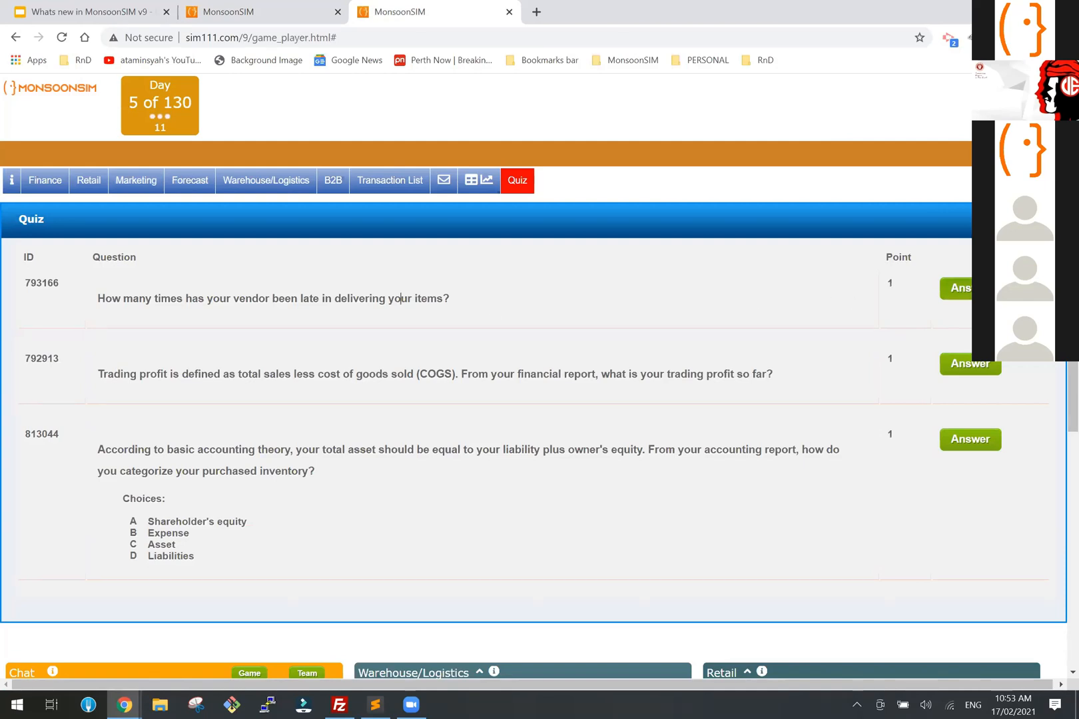
pyautogui.click(956, 288)
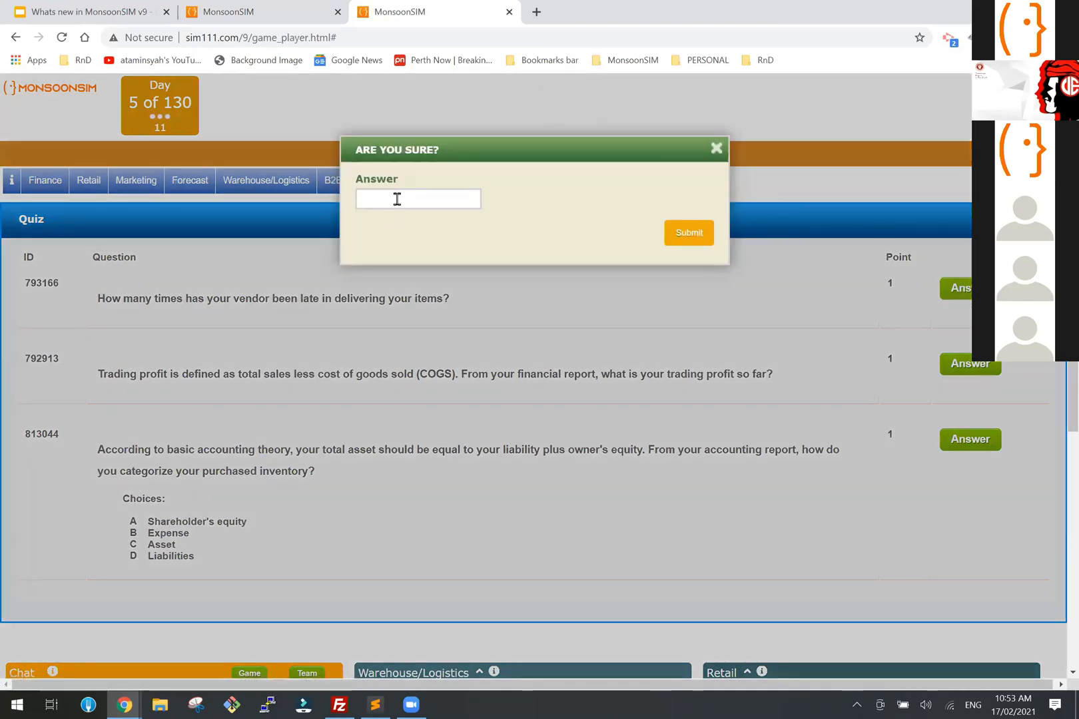
pyautogui.click(397, 199)
pyautogui.write('0')
pyautogui.click(686, 233)
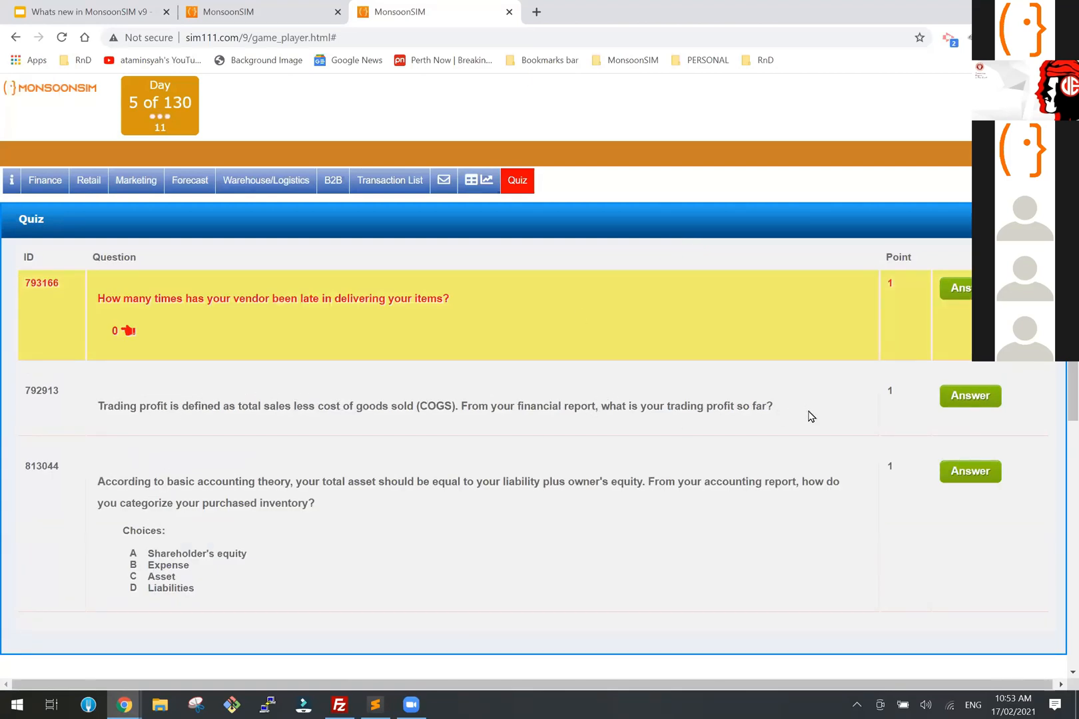
# Step: Answer the trading profit question with 100000 and submit it
pyautogui.click(984, 399)
pyautogui.click(413, 195)
pyautogui.write('0')
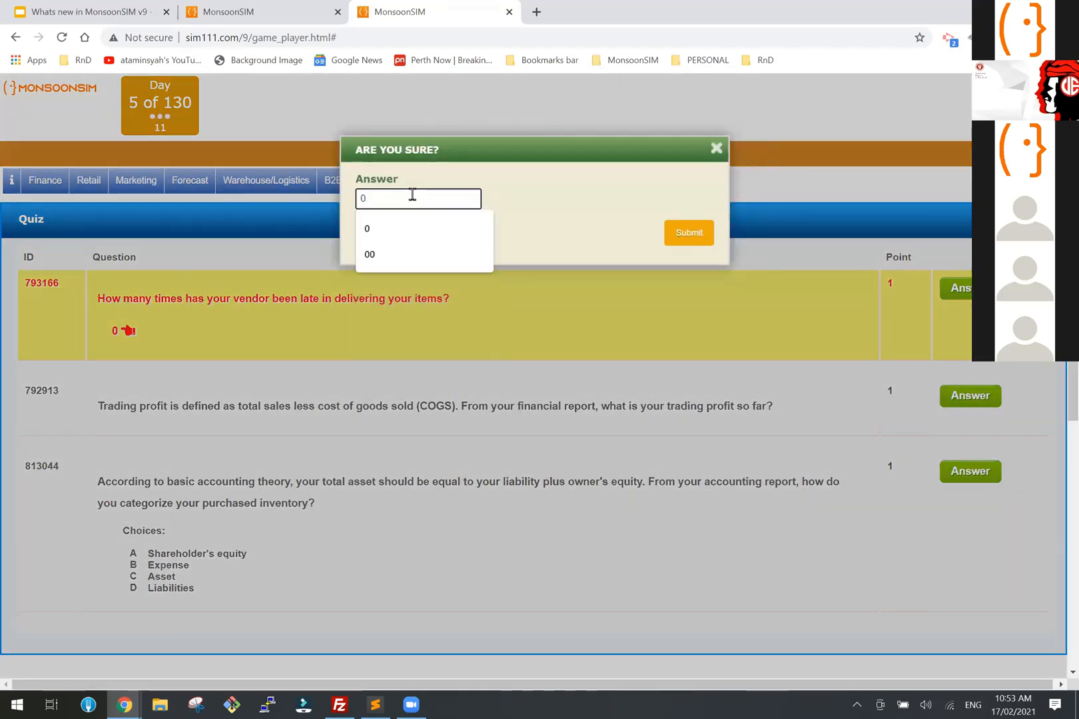
pyautogui.press('BackSpace')
pyautogui.write('100000')
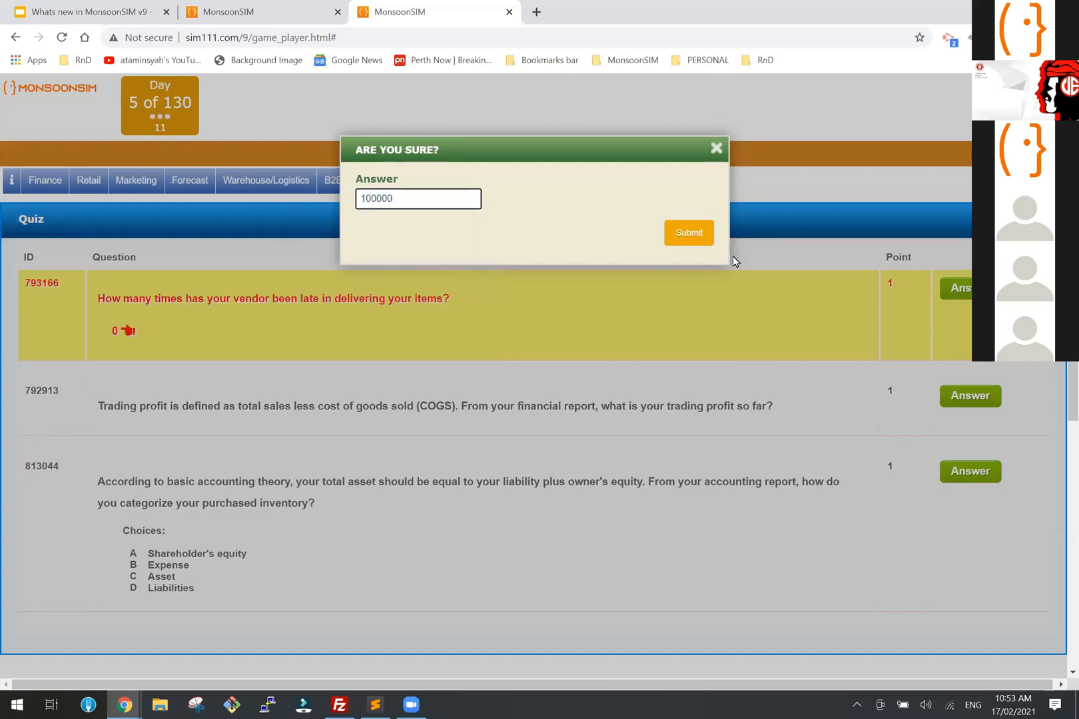
pyautogui.click(682, 238)
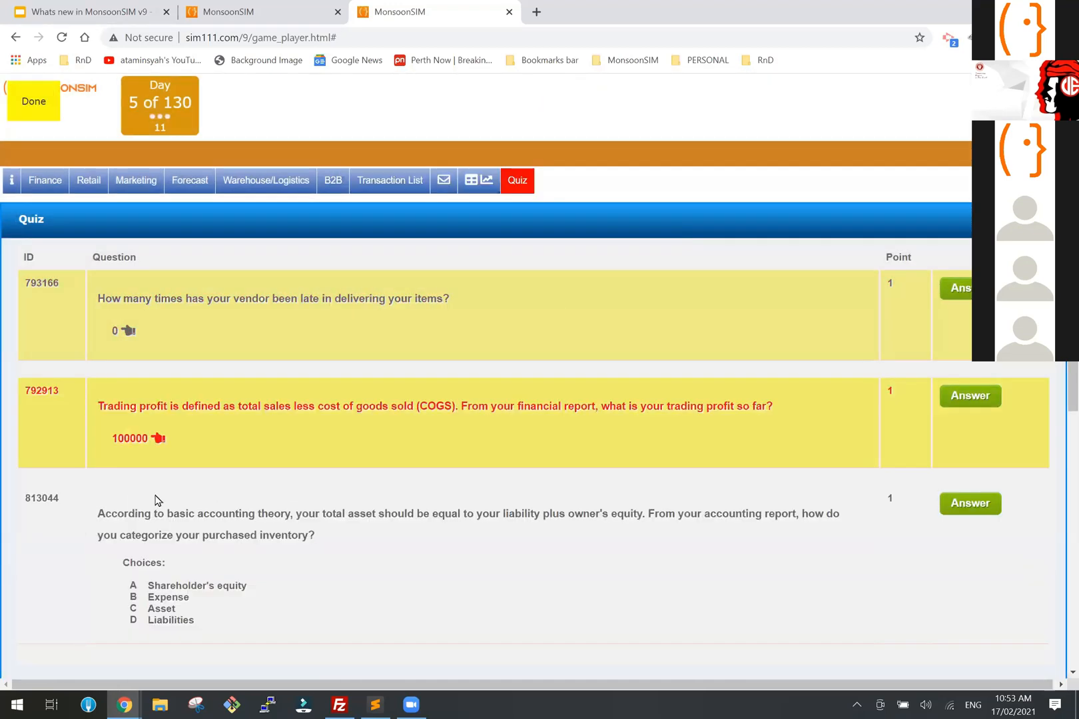
# Step: Answer the purchased inventory category question with Asset and submit it
pyautogui.scroll(-2, 571, 423)
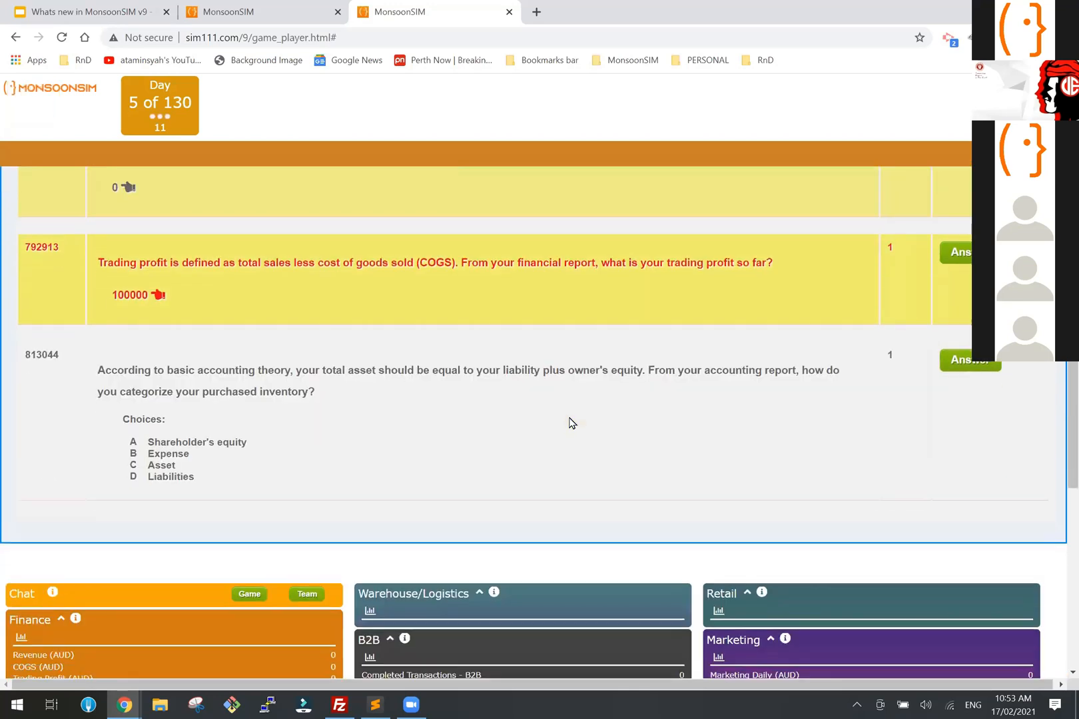
pyautogui.click(959, 375)
pyautogui.click(360, 262)
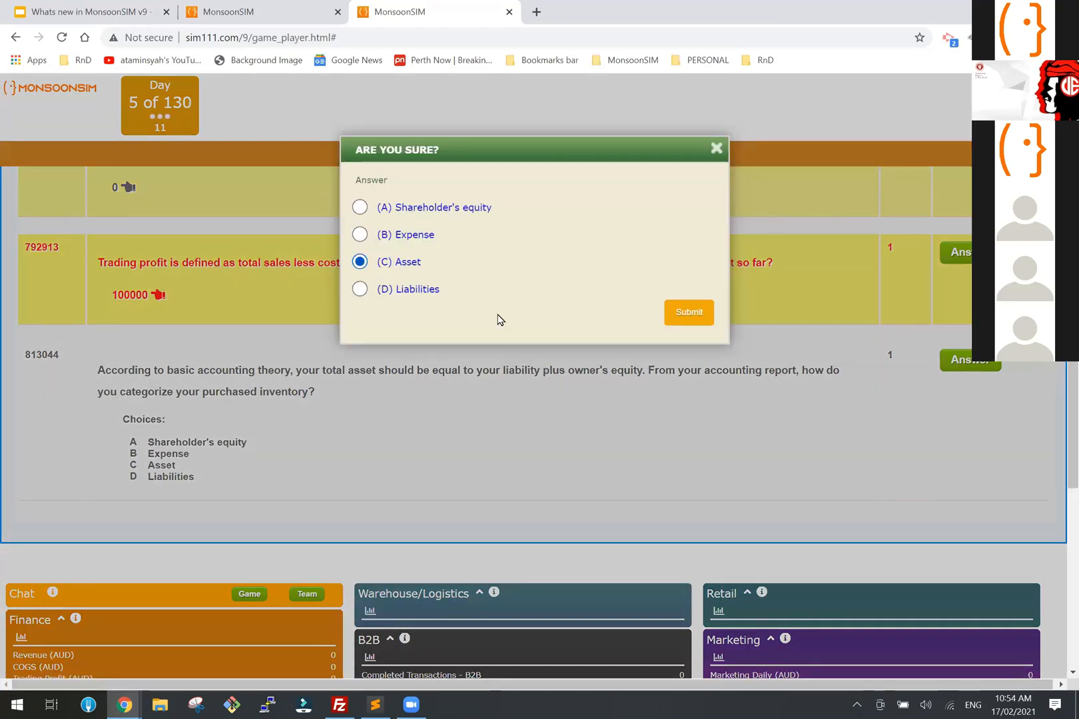
pyautogui.click(685, 318)
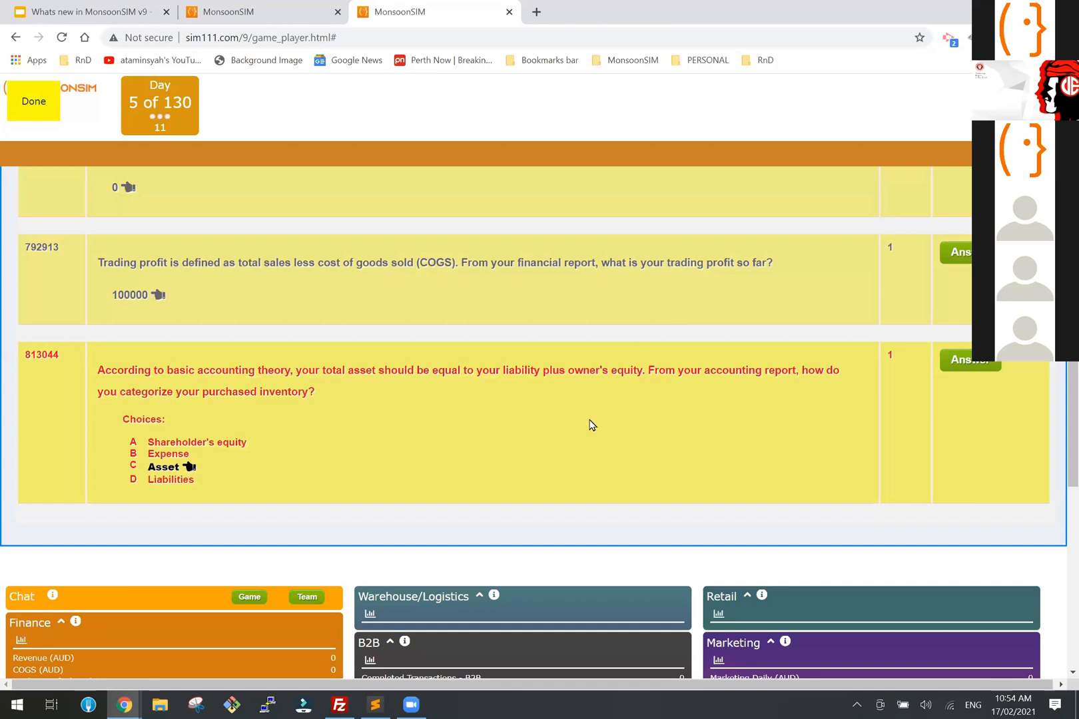
pyautogui.scroll(2, 592, 425)
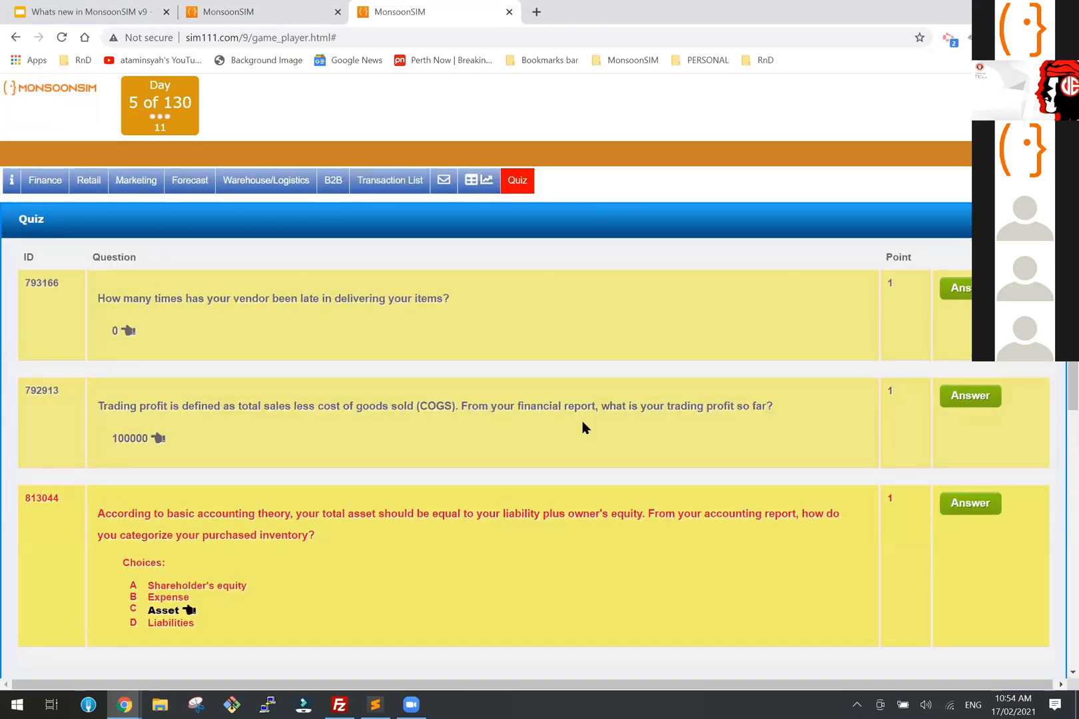
# Step: Return to the game administration and examine which learners have answered each quiz question
pyautogui.click(233, 12)
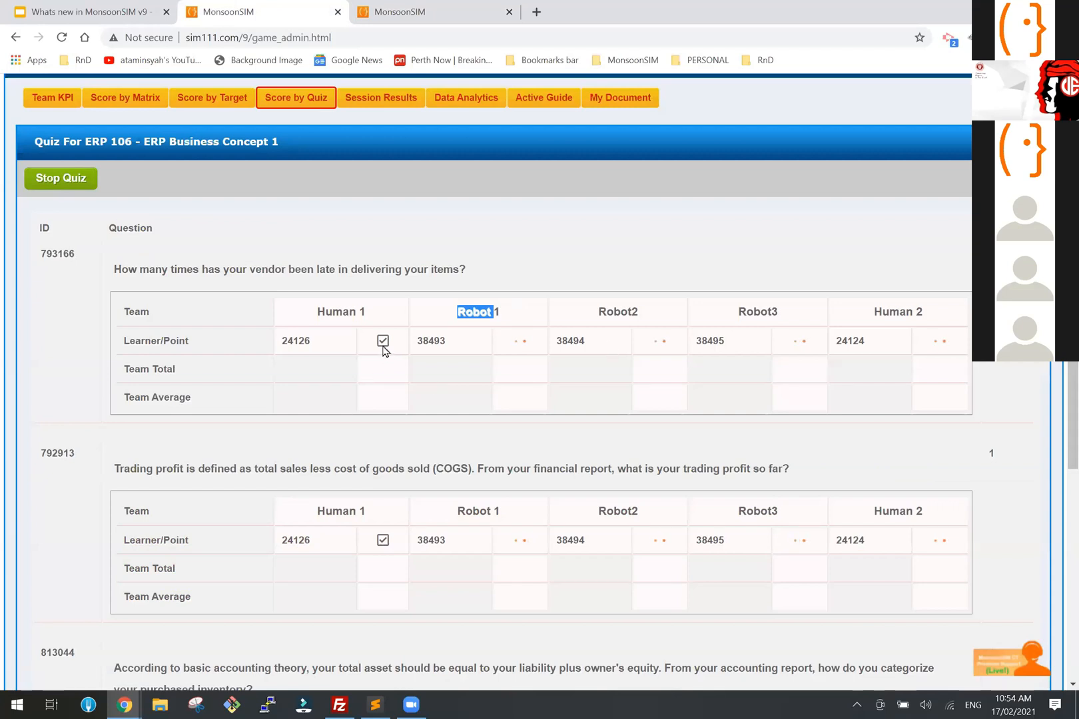
pyautogui.scroll(-6, 386, 543)
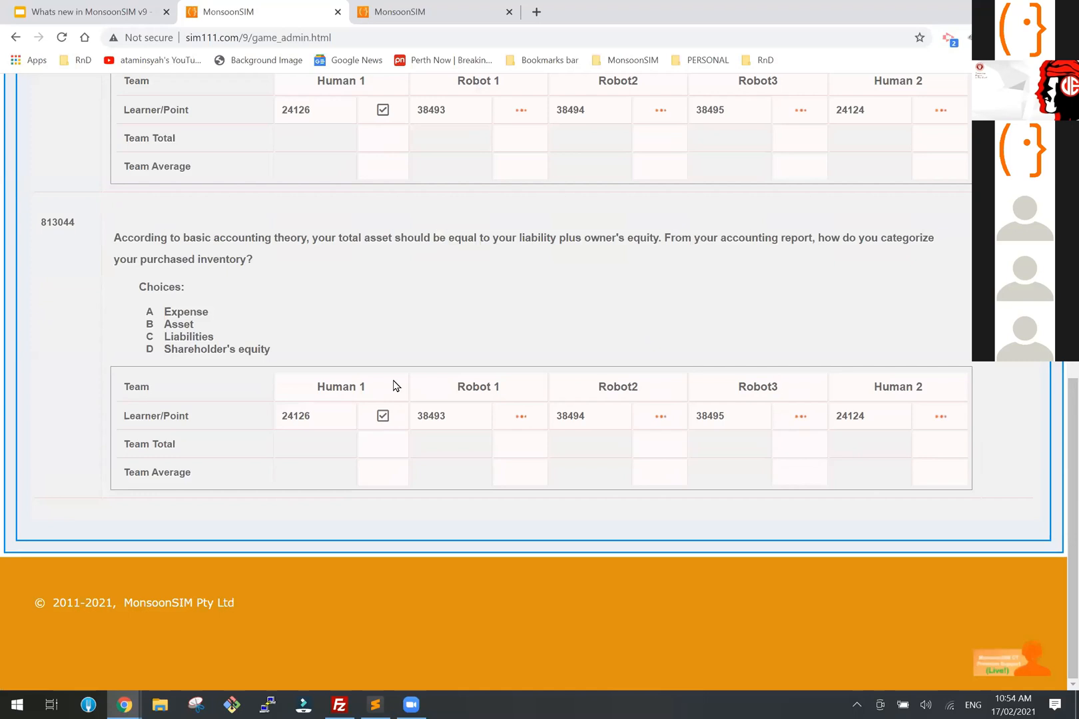
pyautogui.scroll(4, 394, 383)
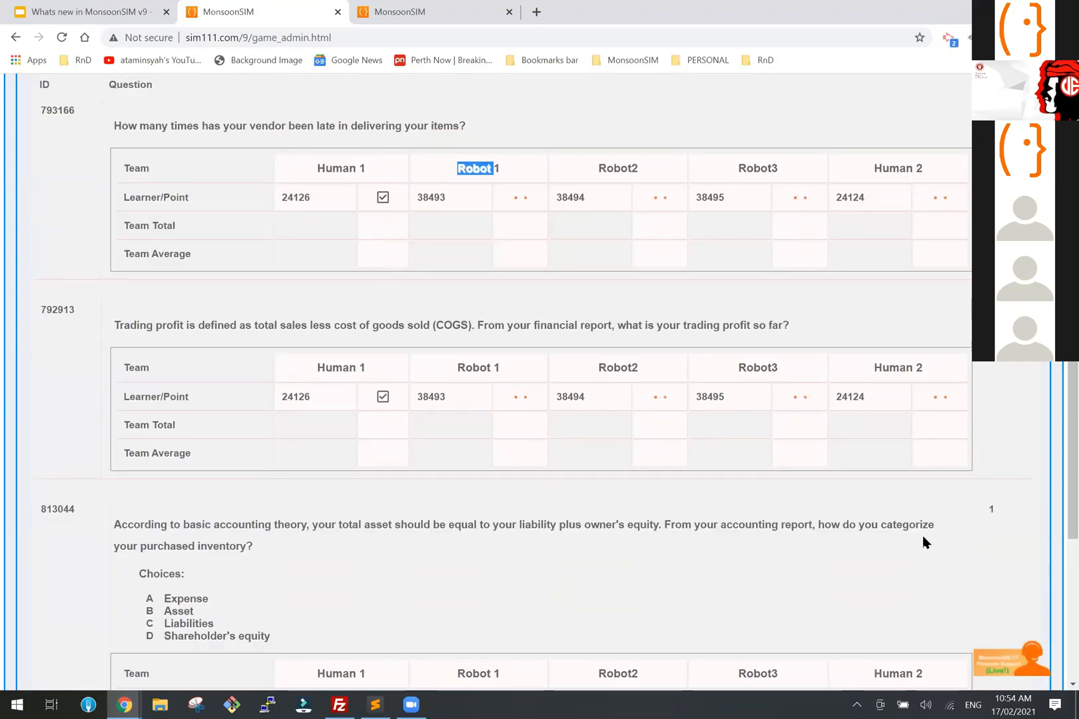
pyautogui.scroll(4, 922, 535)
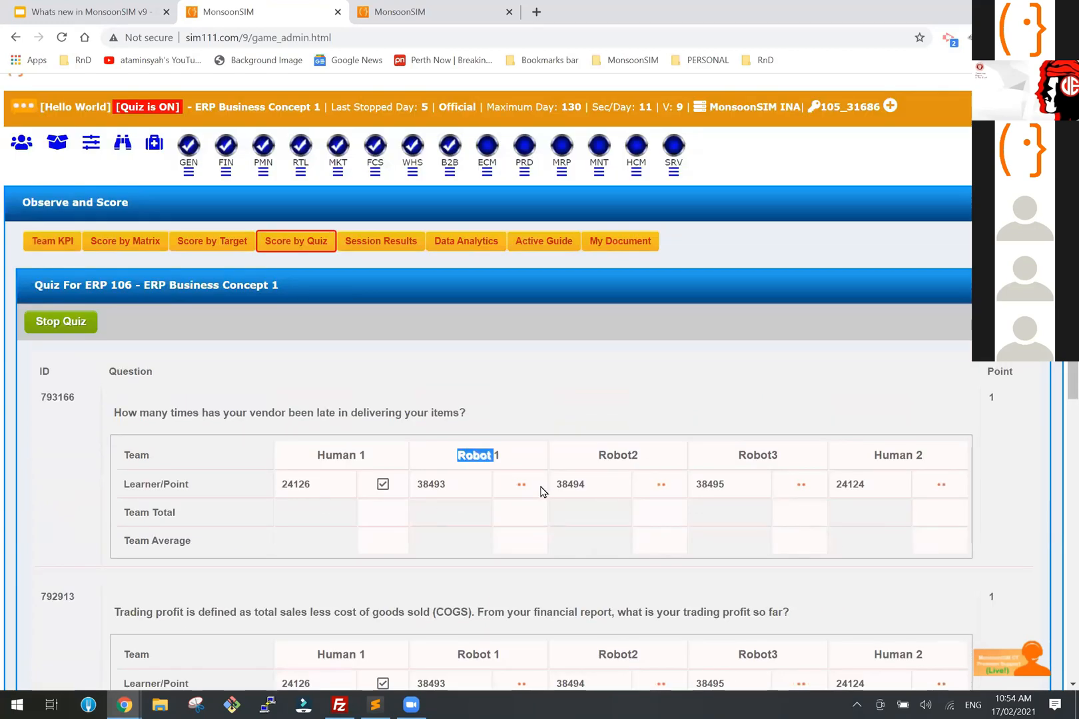
pyautogui.scroll(-2, 753, 512)
pyautogui.scroll(-3, 491, 579)
pyautogui.scroll(5, 489, 578)
# Step: Stop the running quiz and confirm it, then check the player's game and return to the game administration
pyautogui.click(84, 325)
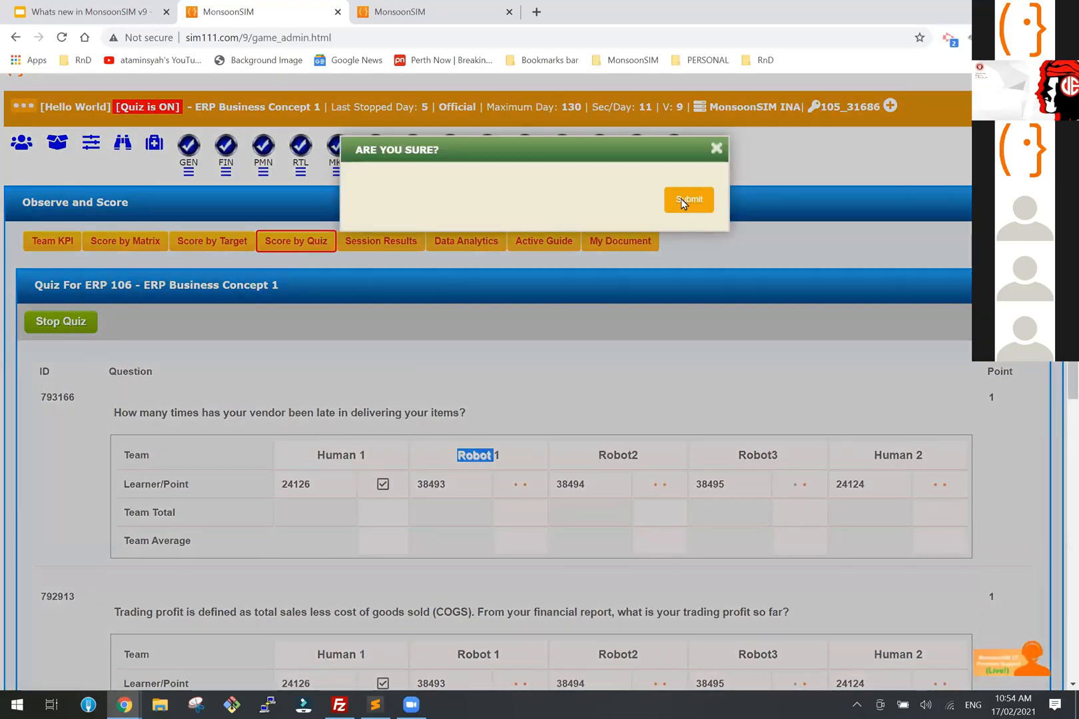
pyautogui.click(682, 201)
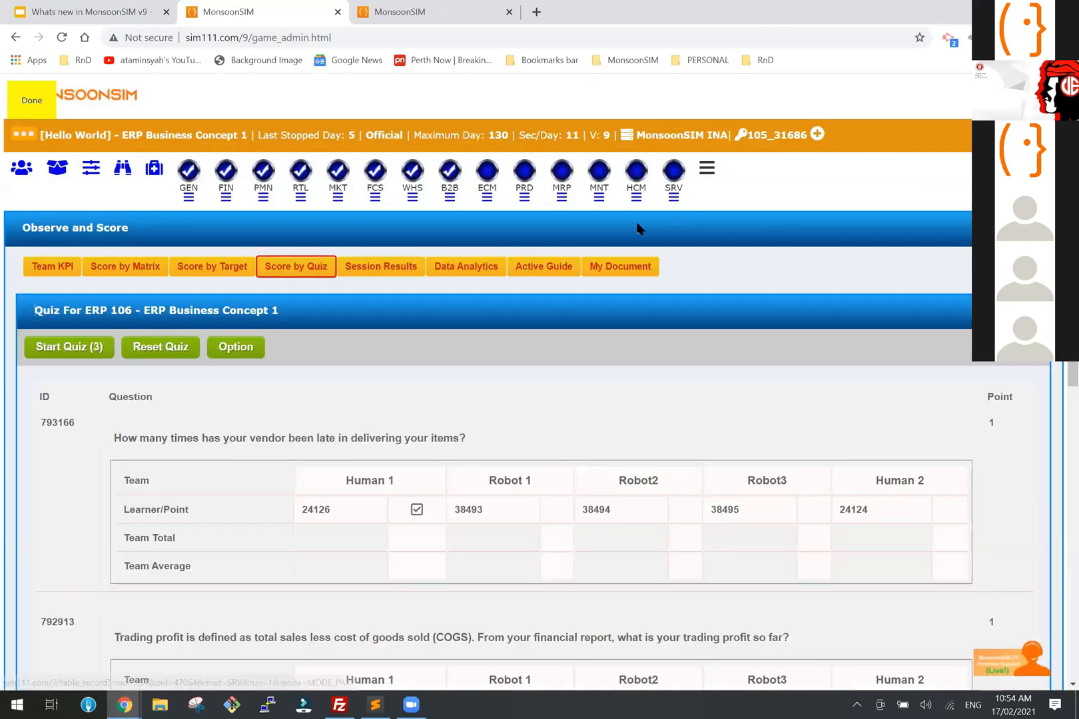
pyautogui.click(394, 15)
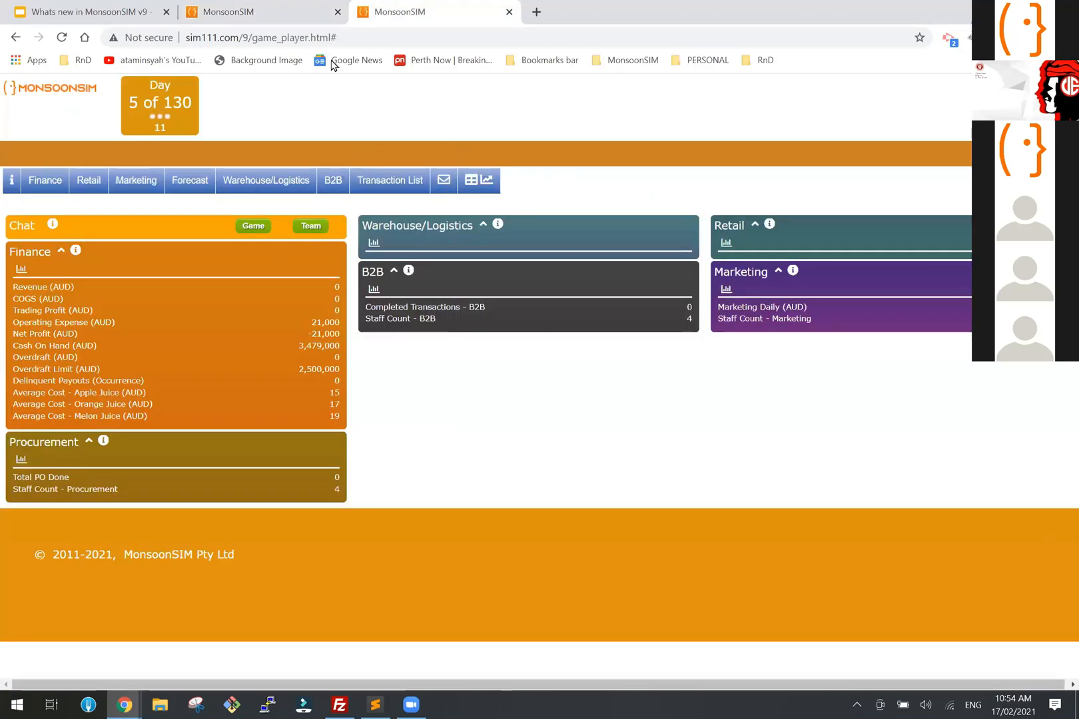
pyautogui.click(247, 10)
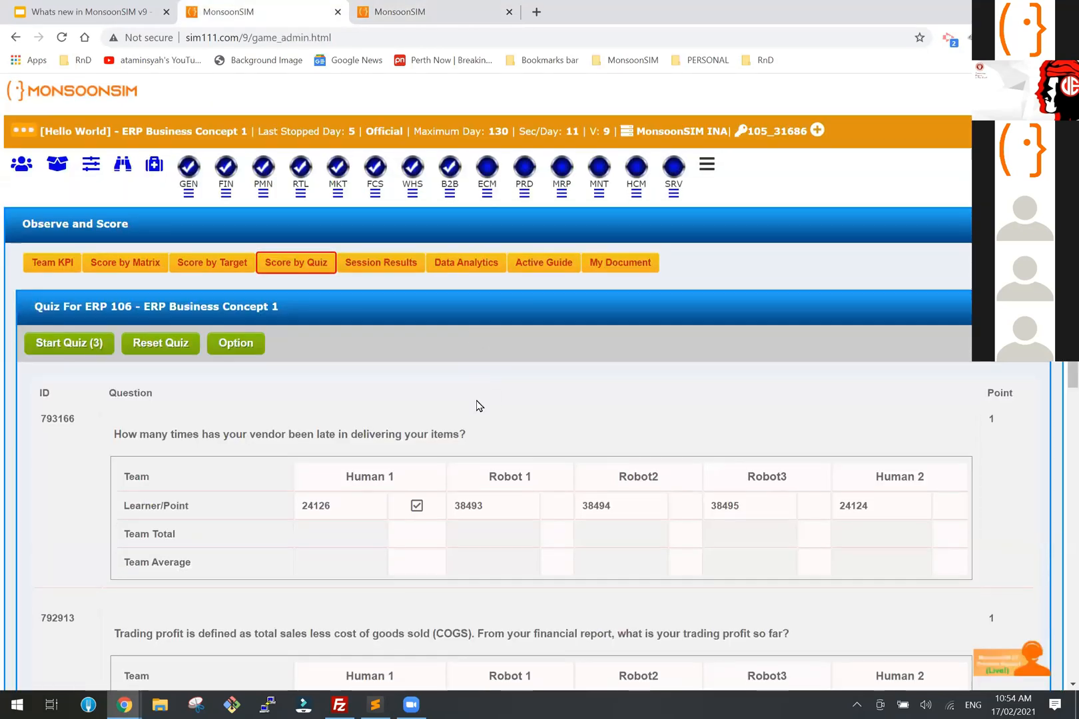
# Step: Set the quiz's Point option to Show and submit the change
pyautogui.scroll(-3, 485, 407)
pyautogui.scroll(-4, 486, 405)
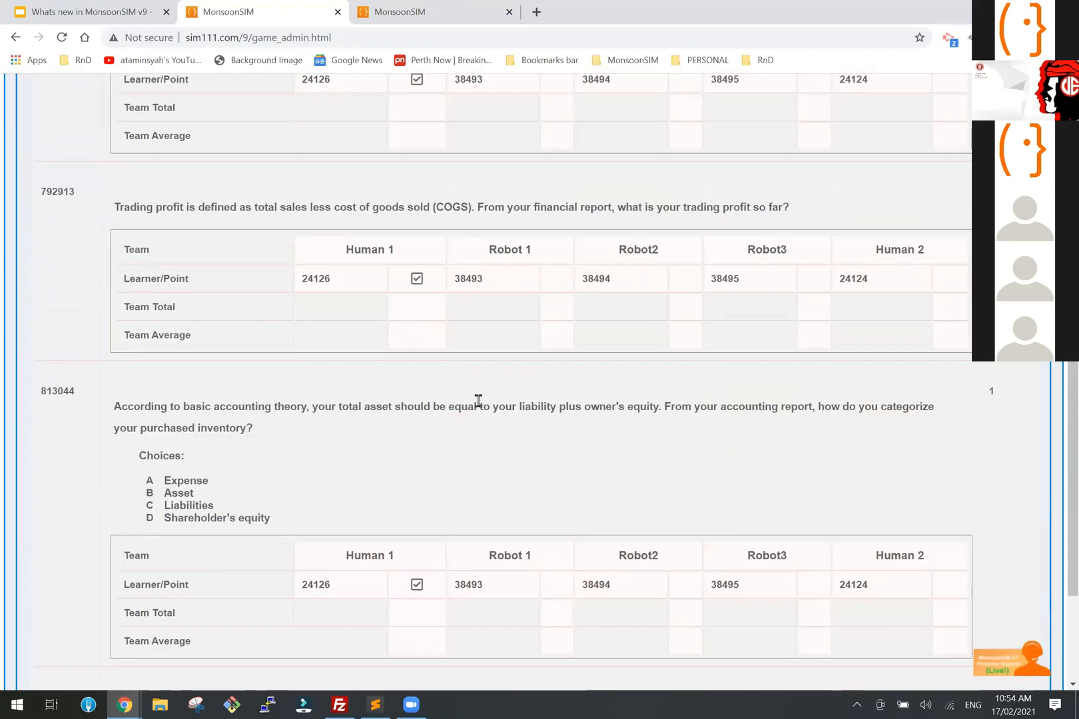
pyautogui.scroll(4, 475, 453)
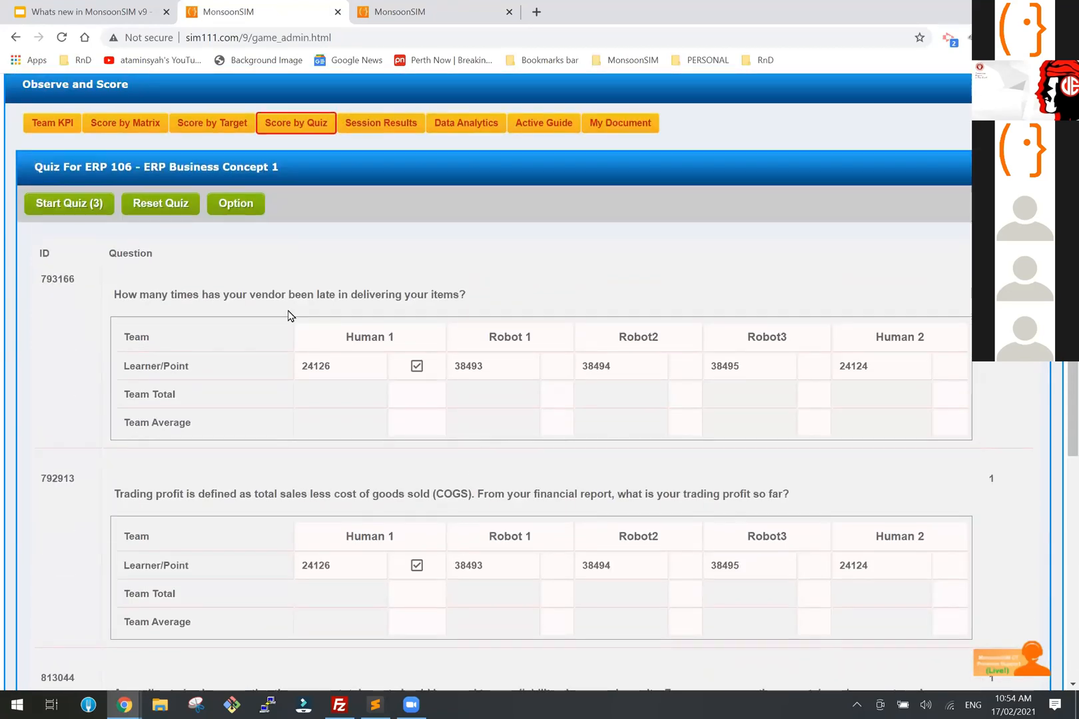
pyautogui.click(232, 203)
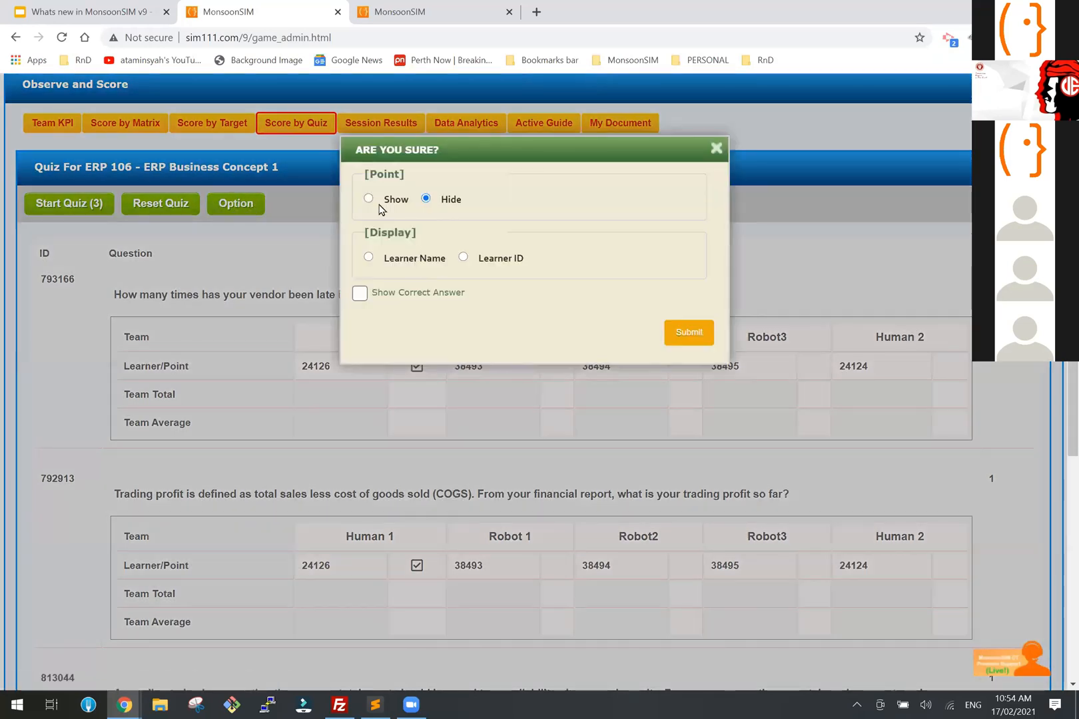
pyautogui.click(376, 208)
pyautogui.click(696, 332)
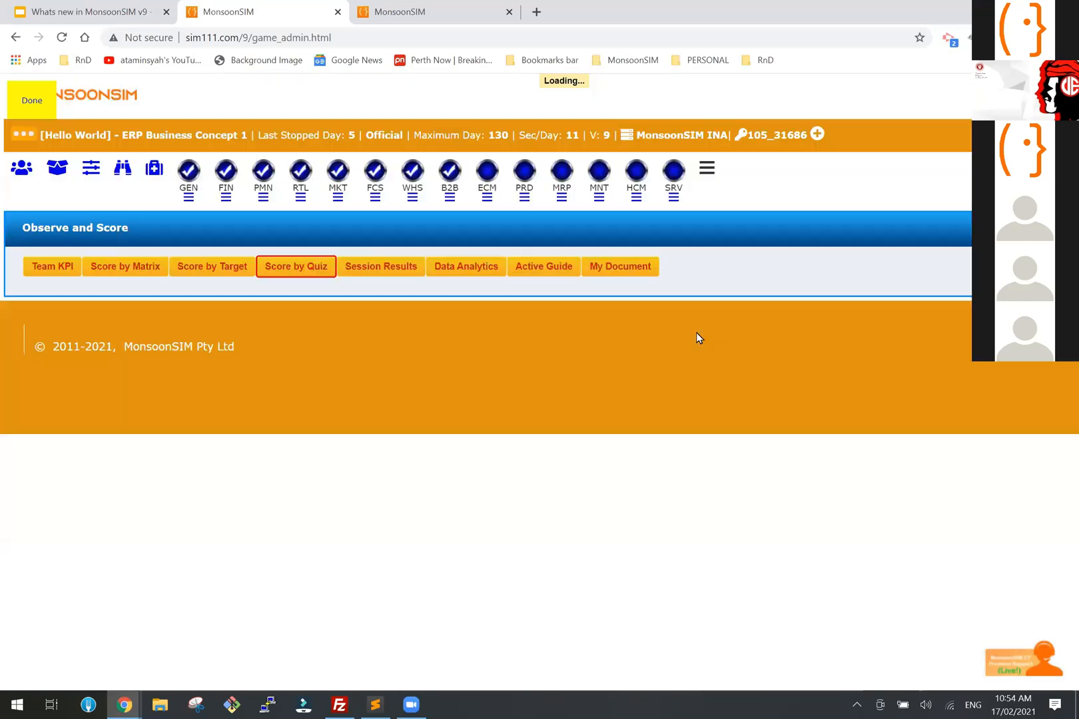
# Step: Review the points per question, then set the quiz's Display option to Learner Name and submit it
pyautogui.scroll(-6, 651, 397)
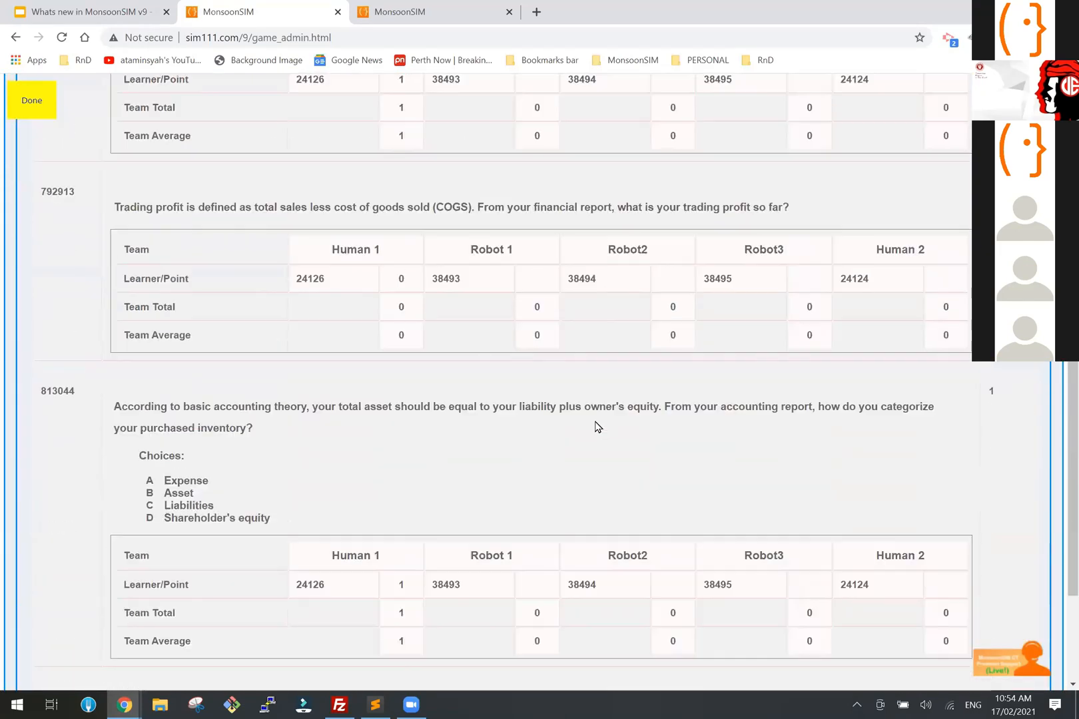
pyautogui.scroll(2, 595, 421)
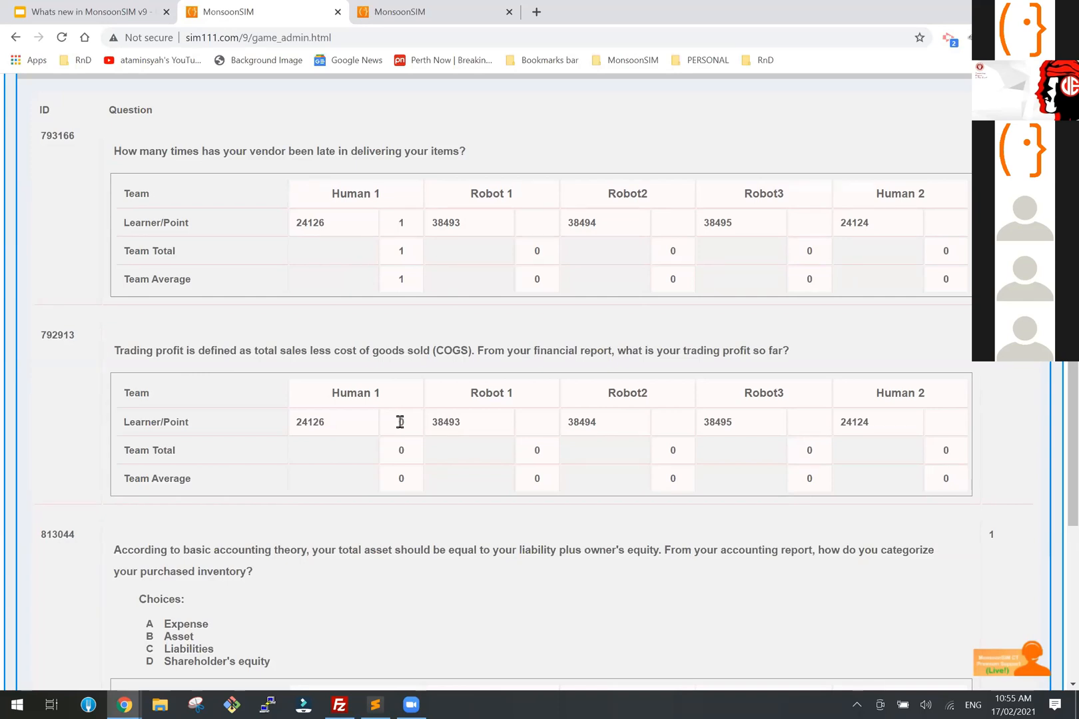
pyautogui.scroll(-5, 447, 473)
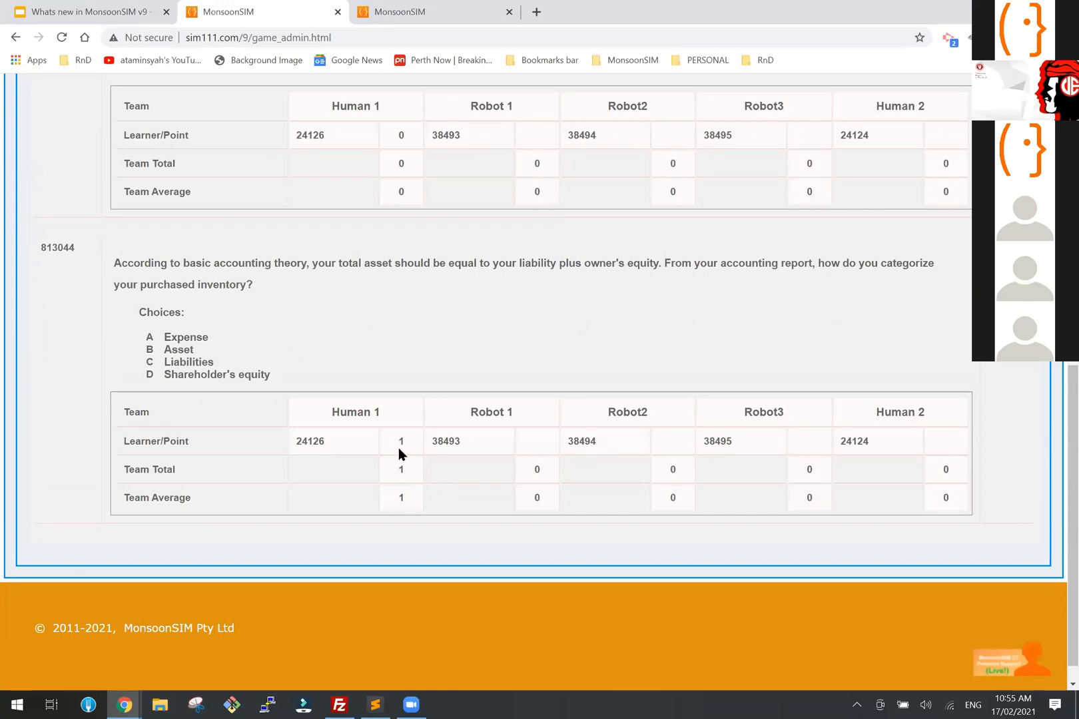
pyautogui.scroll(8, 397, 447)
pyautogui.scroll(1, 397, 447)
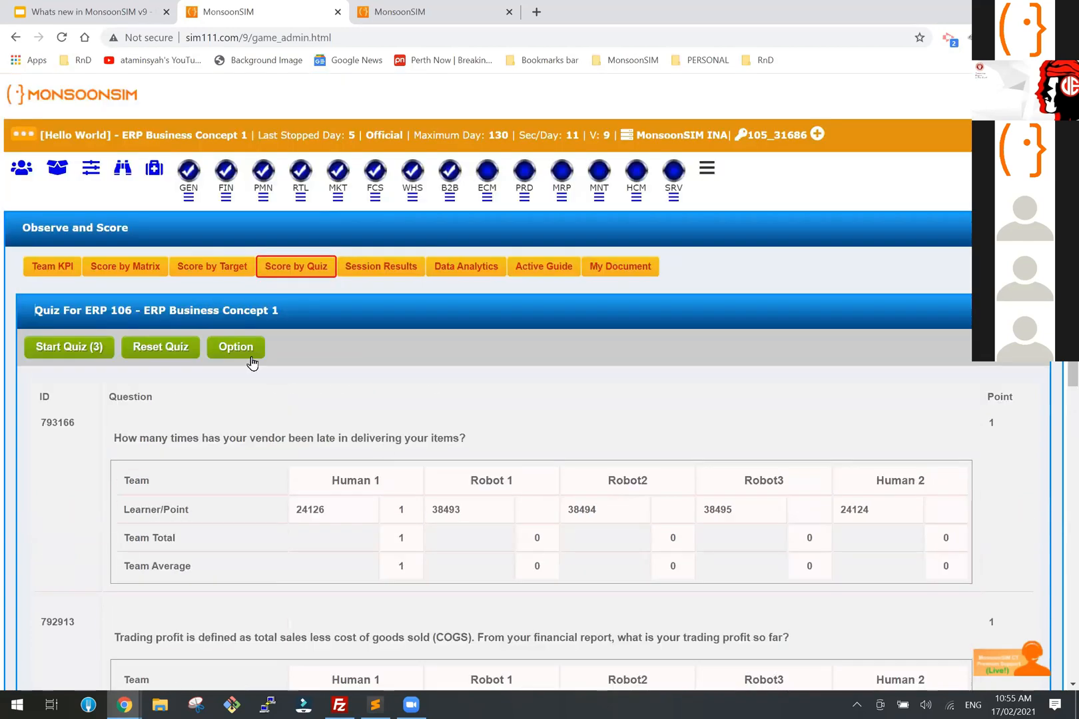
pyautogui.click(252, 354)
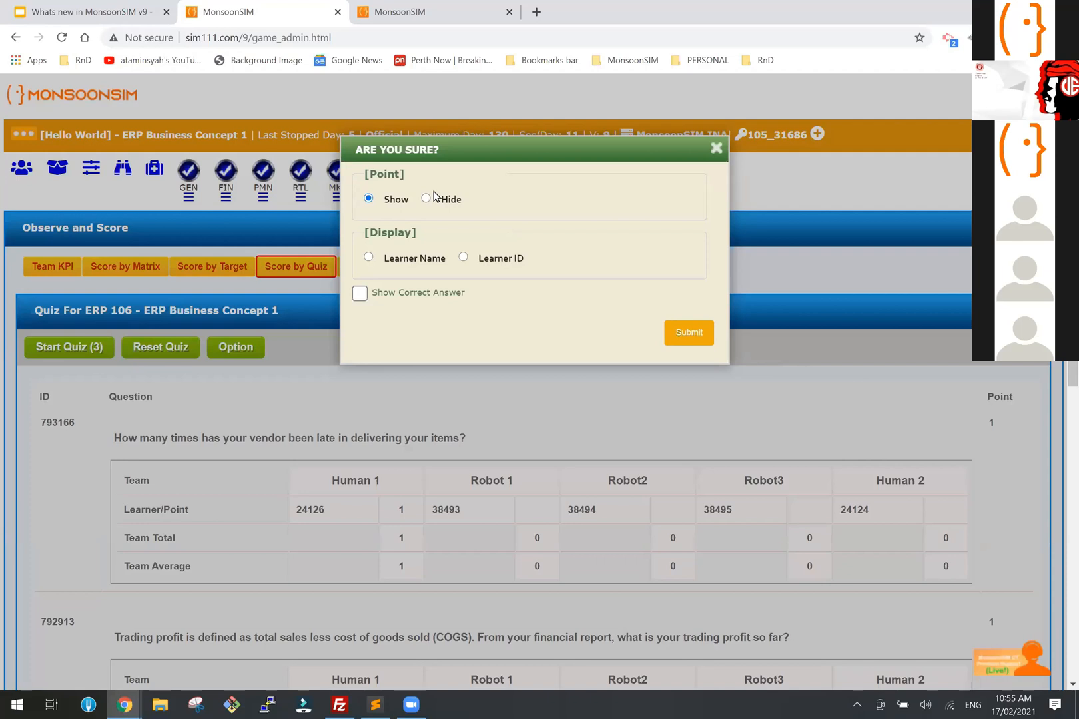
pyautogui.click(369, 258)
pyautogui.click(696, 333)
# Step: Examine the learner names and points in each quiz question's result table
pyautogui.scroll(-4, 584, 416)
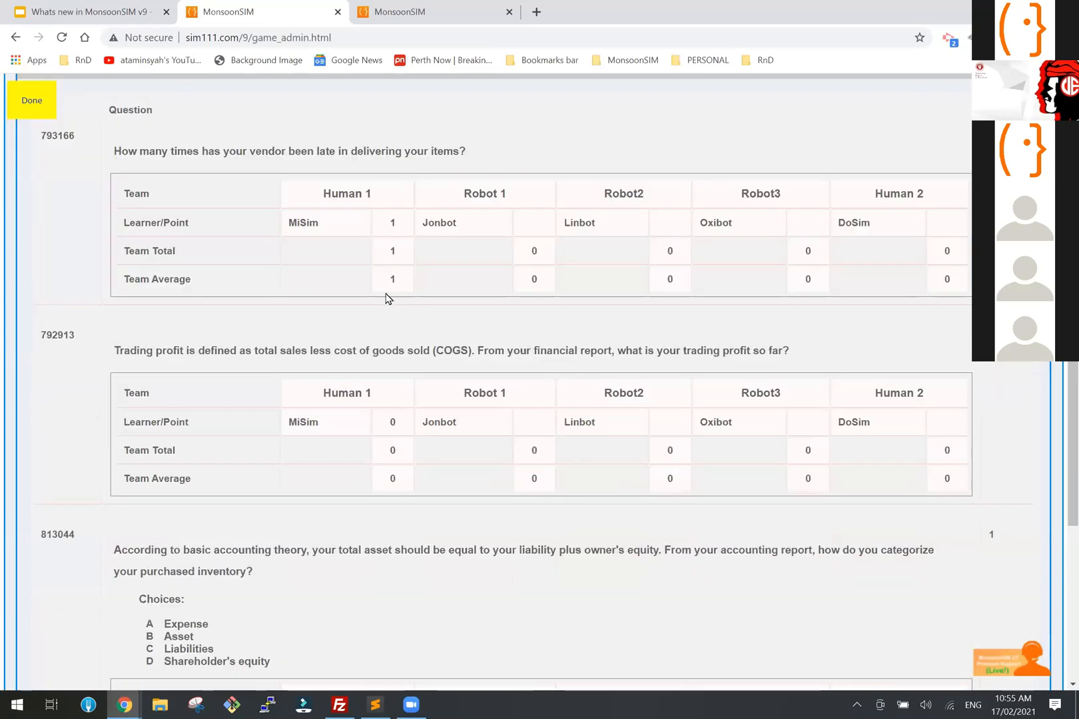
pyautogui.doubleClick(307, 222)
pyautogui.doubleClick(448, 222)
pyautogui.doubleClick(849, 222)
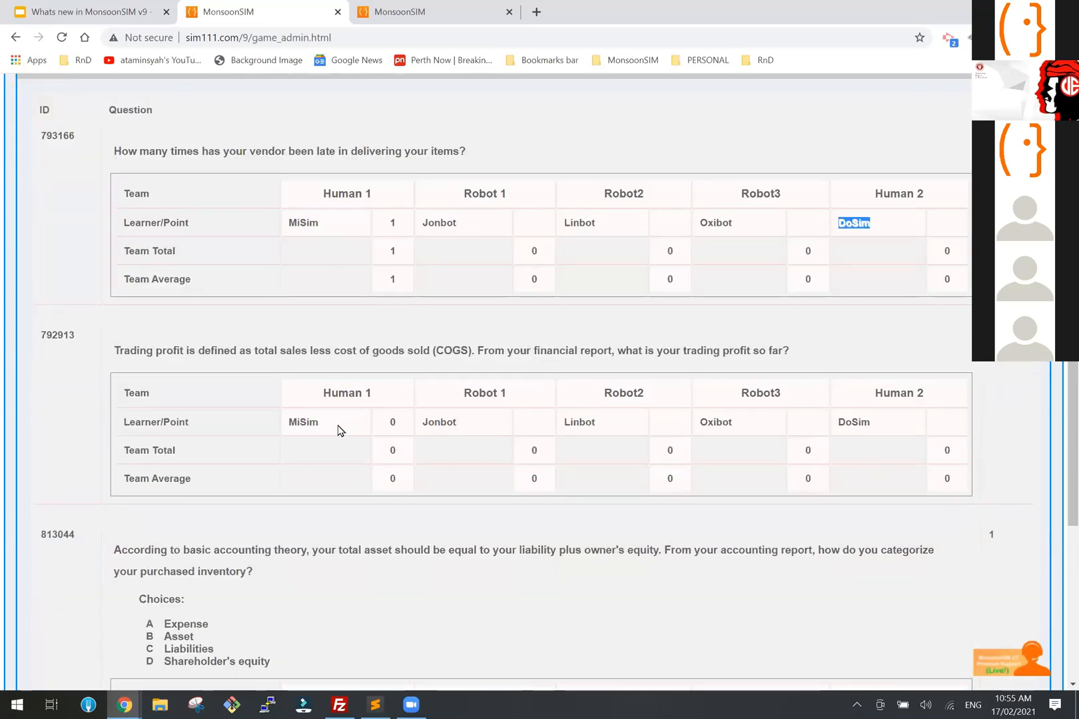
pyautogui.click(319, 422)
pyautogui.scroll(-4, 422, 500)
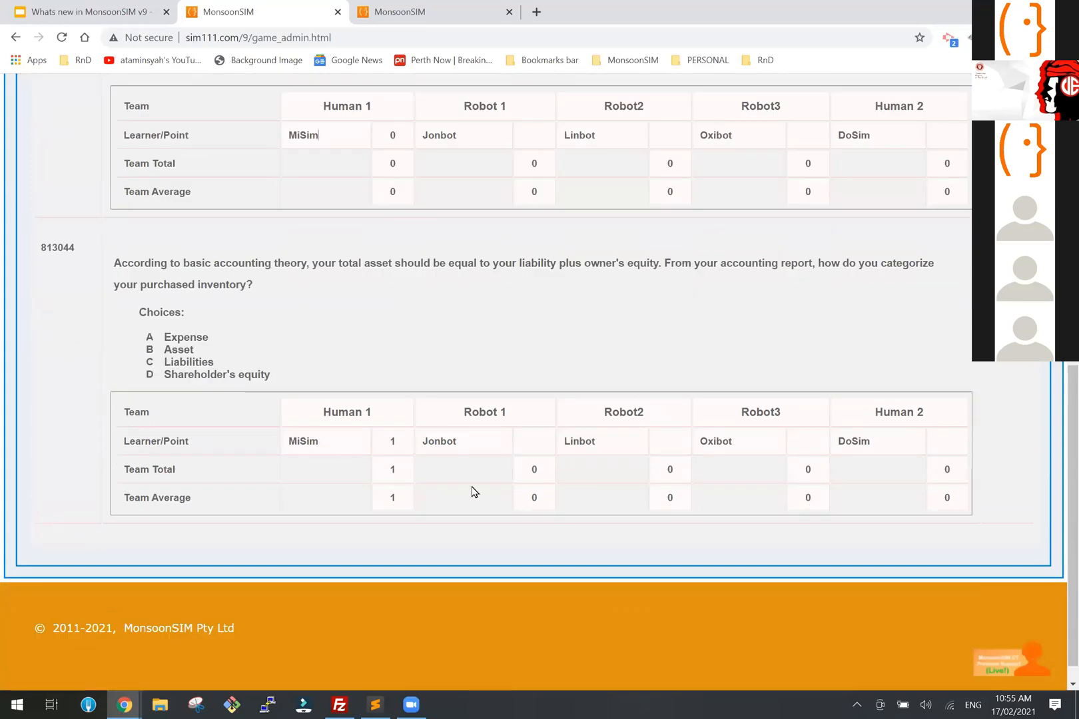
pyautogui.scroll(10, 473, 491)
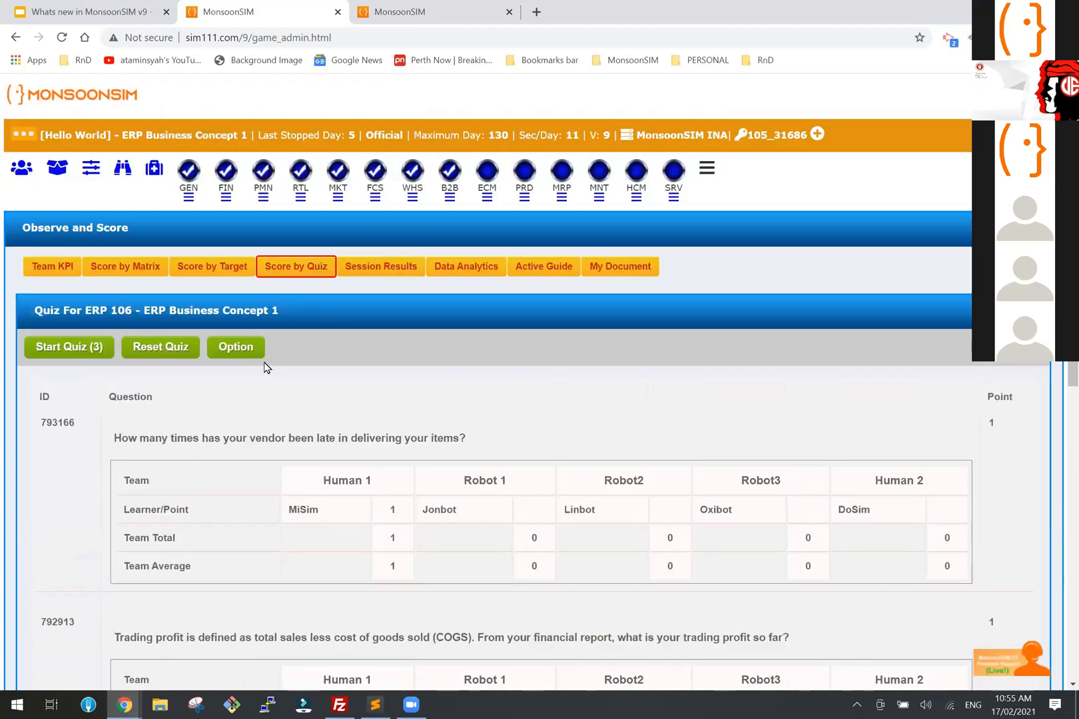
# Step: Enable Show Correct Answer in the quiz options and submit the change
pyautogui.click(240, 348)
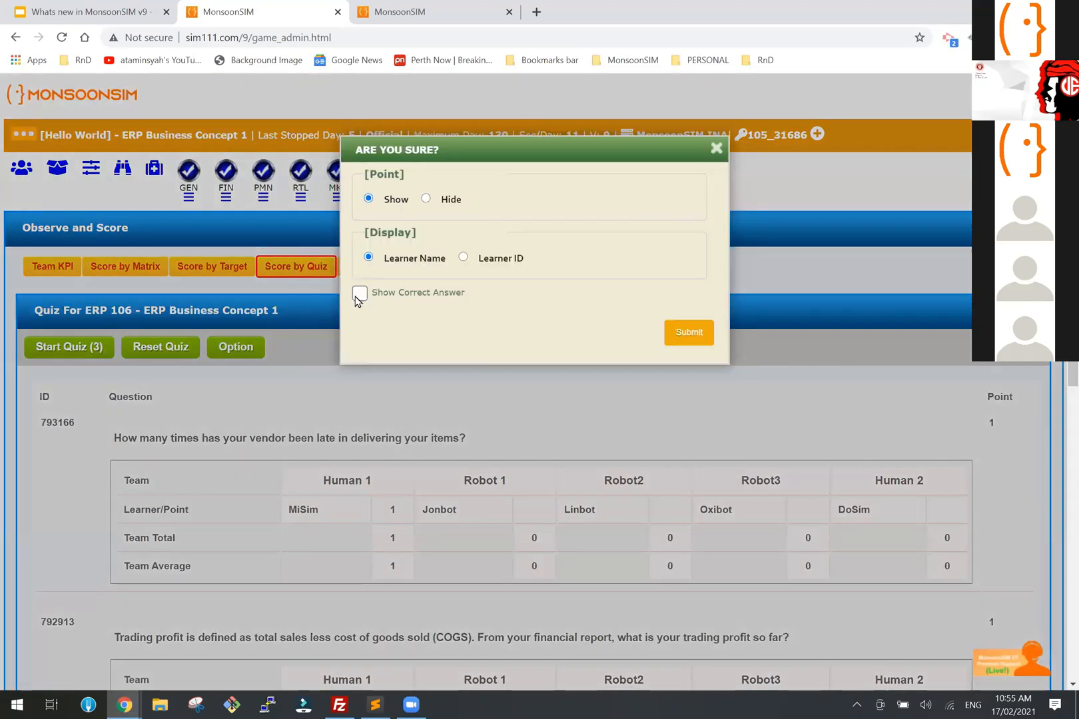
pyautogui.click(683, 331)
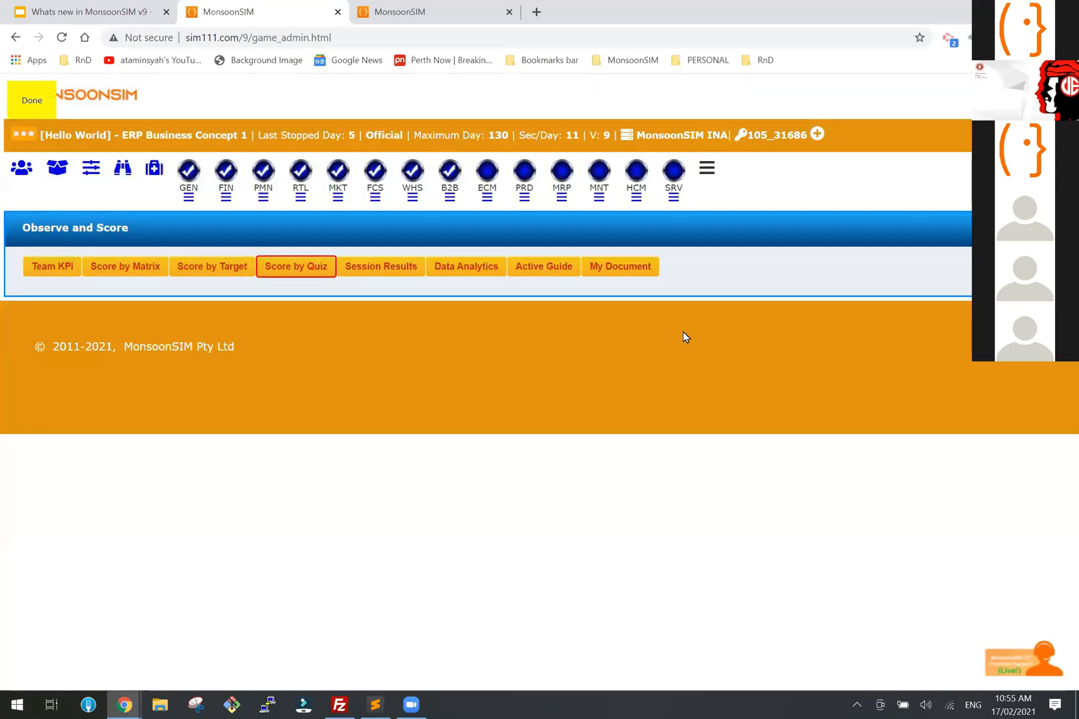
# Step: Examine the correct answers alongside each learner's points for all three quiz questions
pyautogui.scroll(-2, 543, 477)
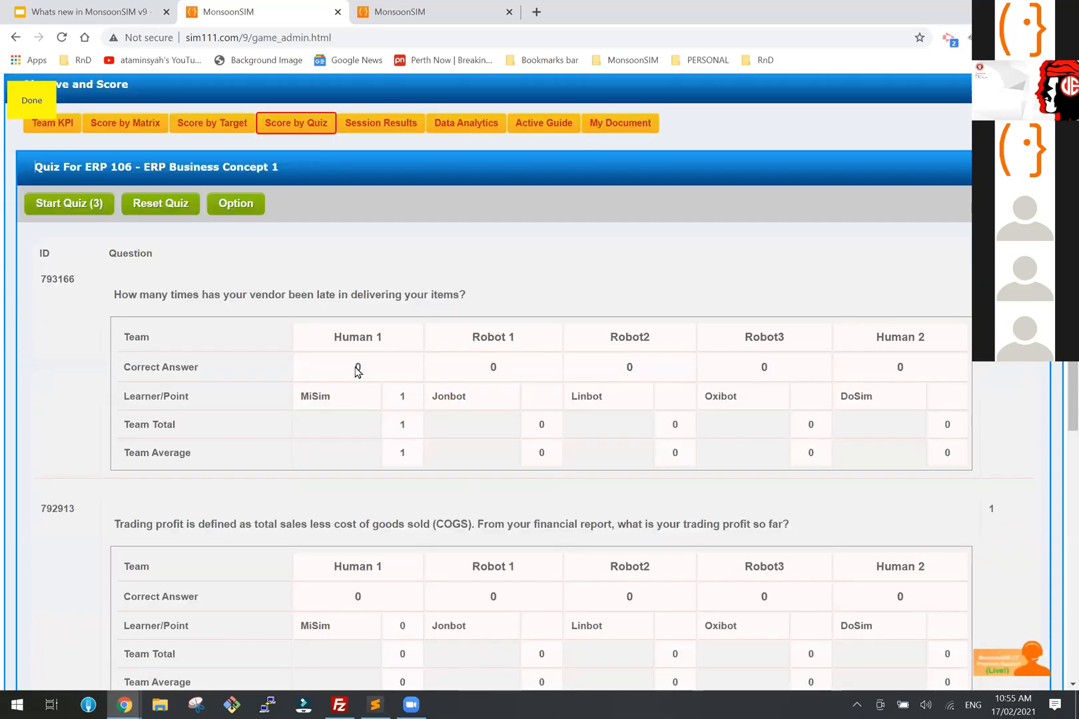
pyautogui.doubleClick(357, 368)
pyautogui.click(366, 337)
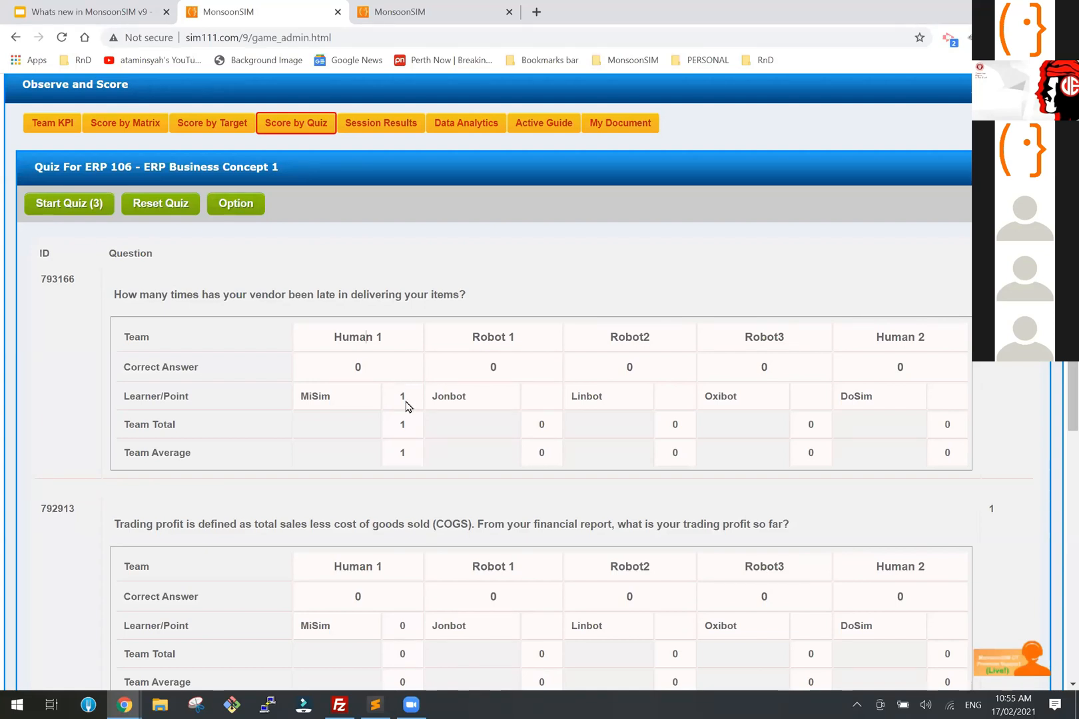
pyautogui.scroll(-4, 373, 459)
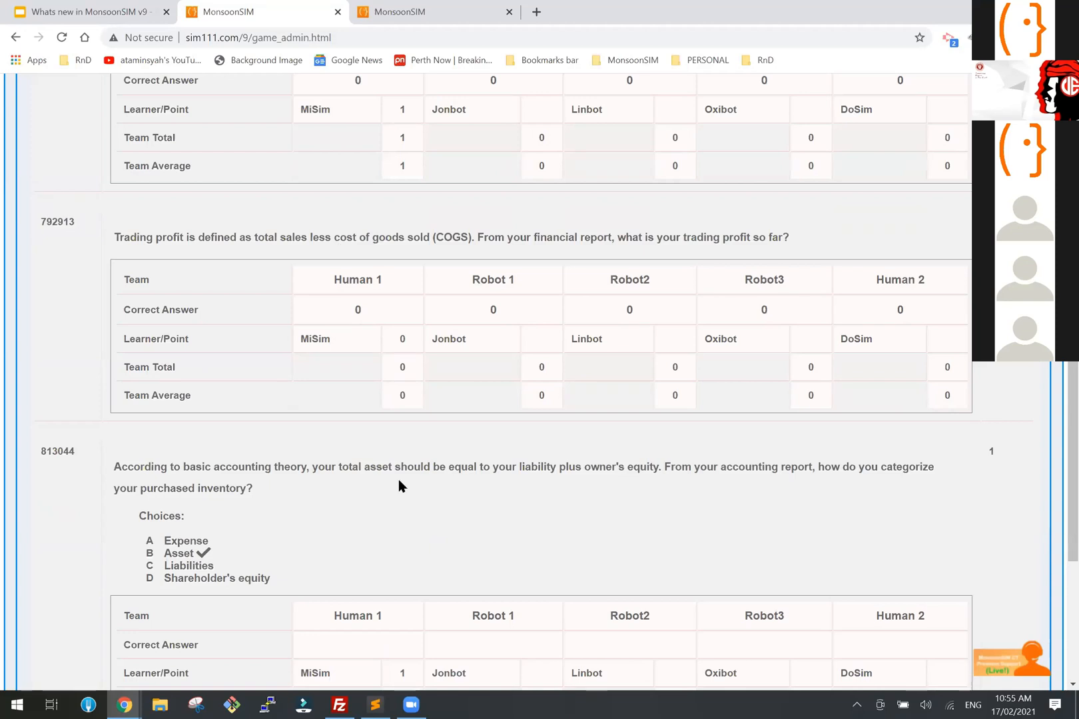
pyautogui.scroll(-2, 382, 430)
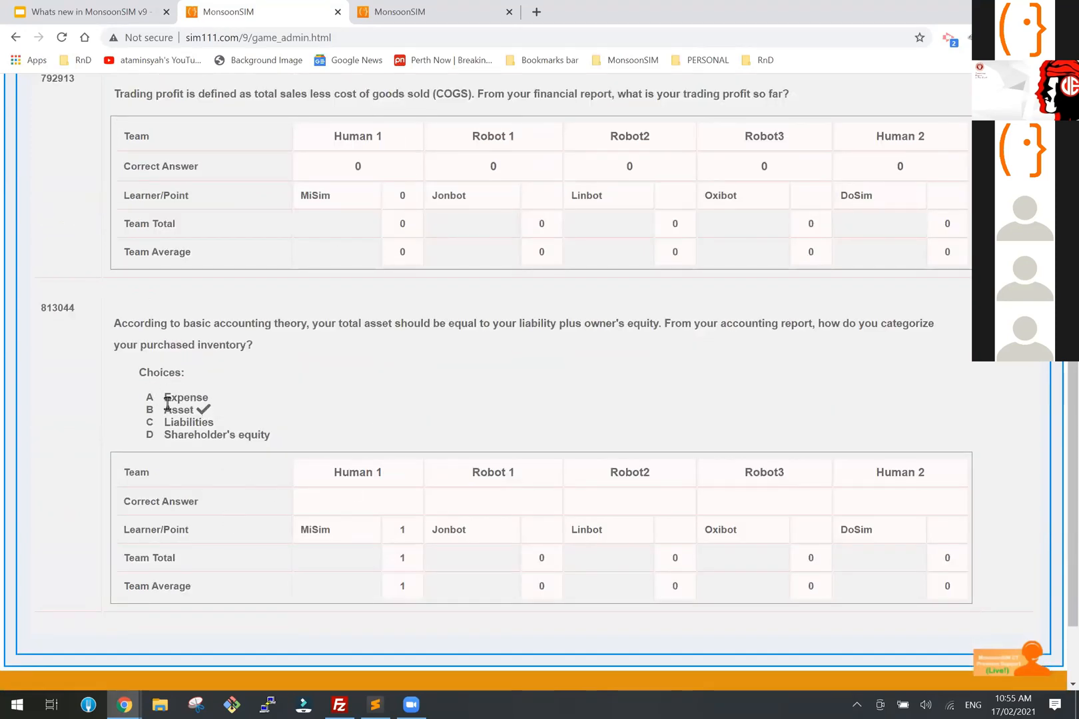
pyautogui.moveTo(167, 404); pyautogui.dragTo(260, 436)
pyautogui.click(214, 401)
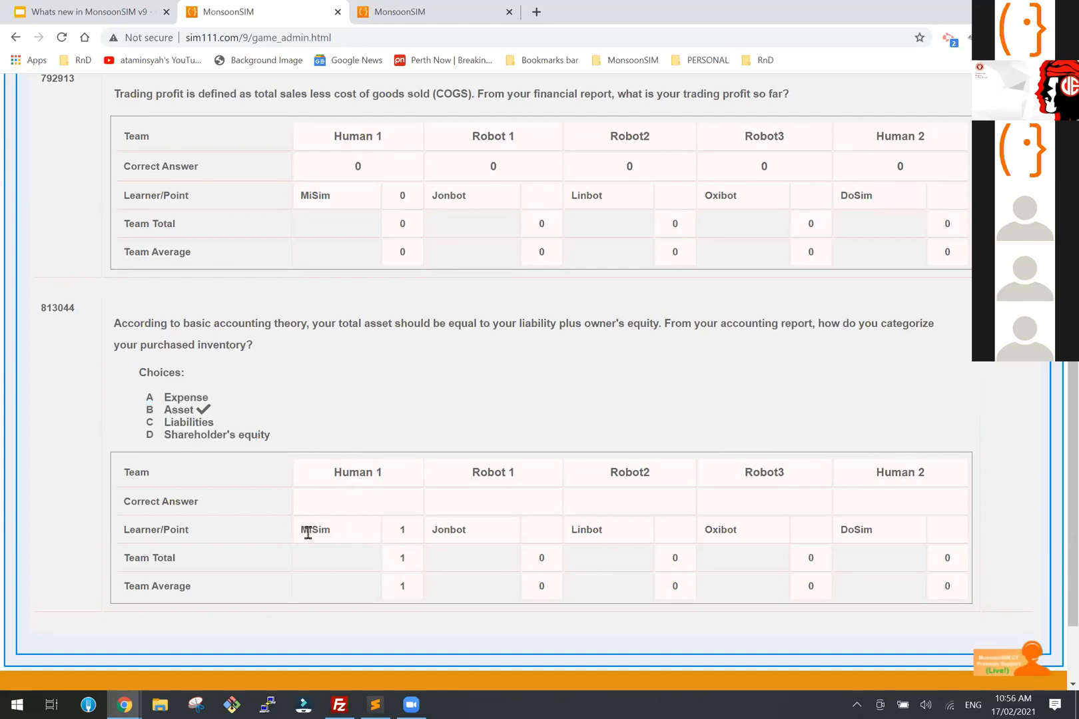
pyautogui.scroll(6, 507, 491)
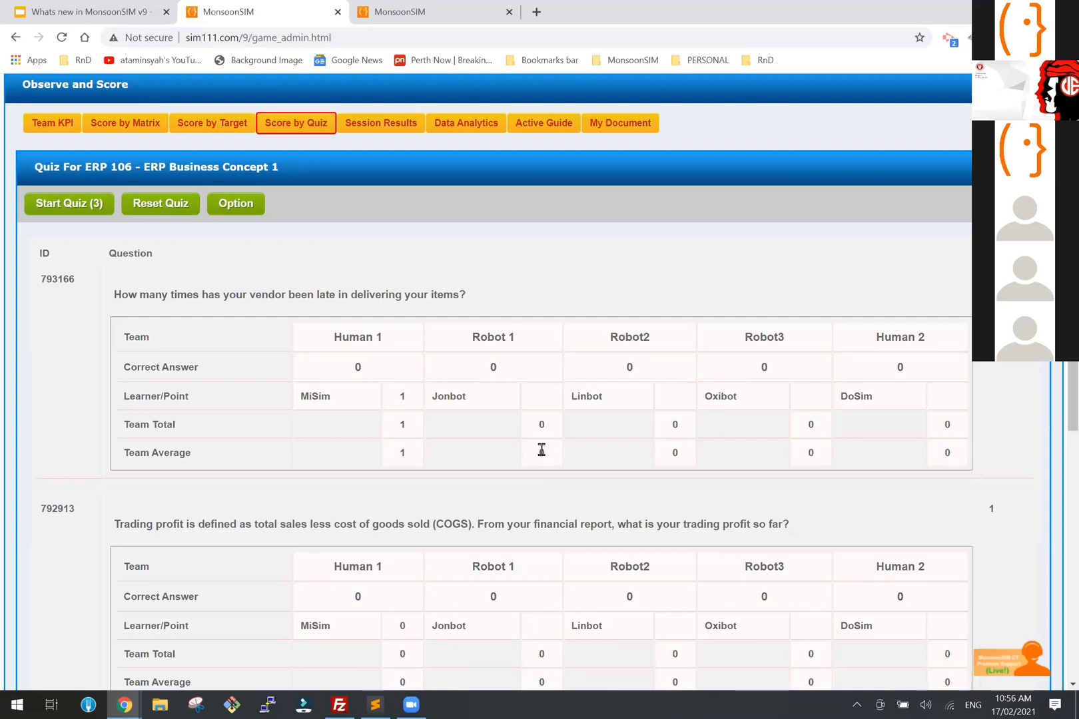
pyautogui.scroll(-2, 448, 459)
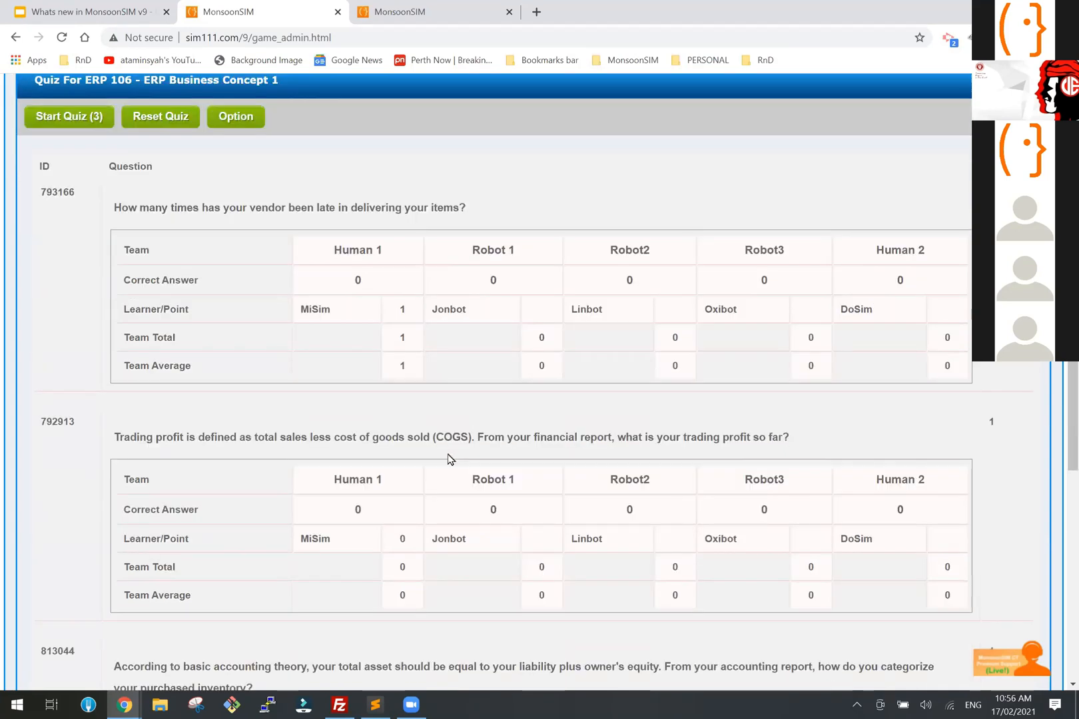
pyautogui.scroll(2, 448, 459)
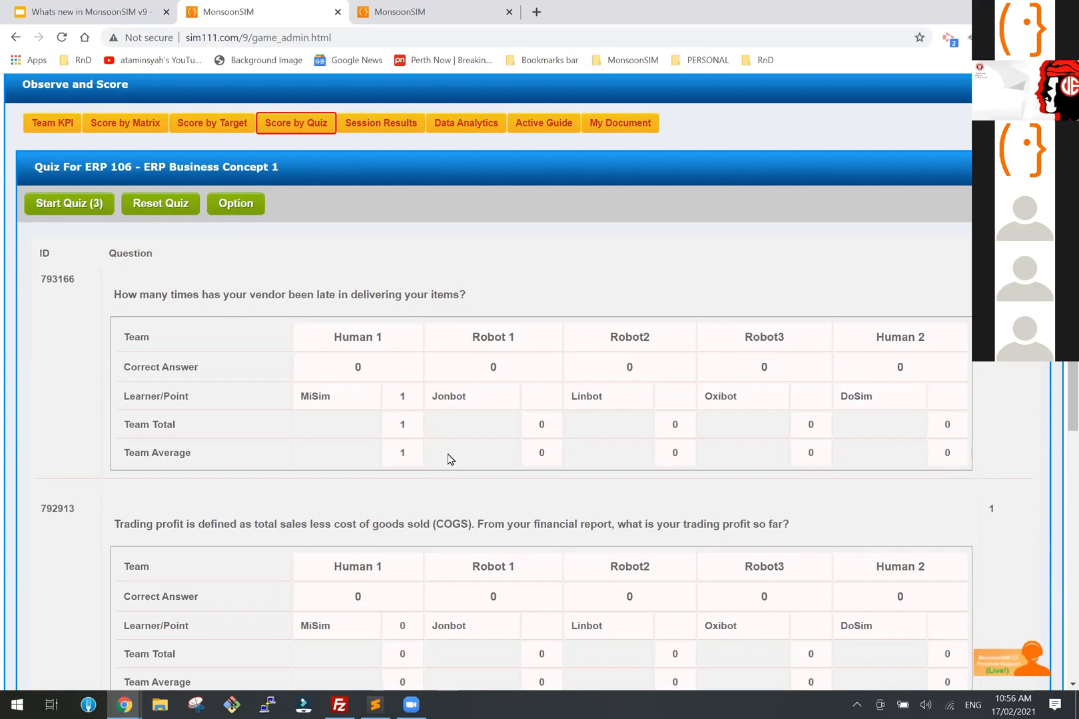
pyautogui.scroll(2, 448, 459)
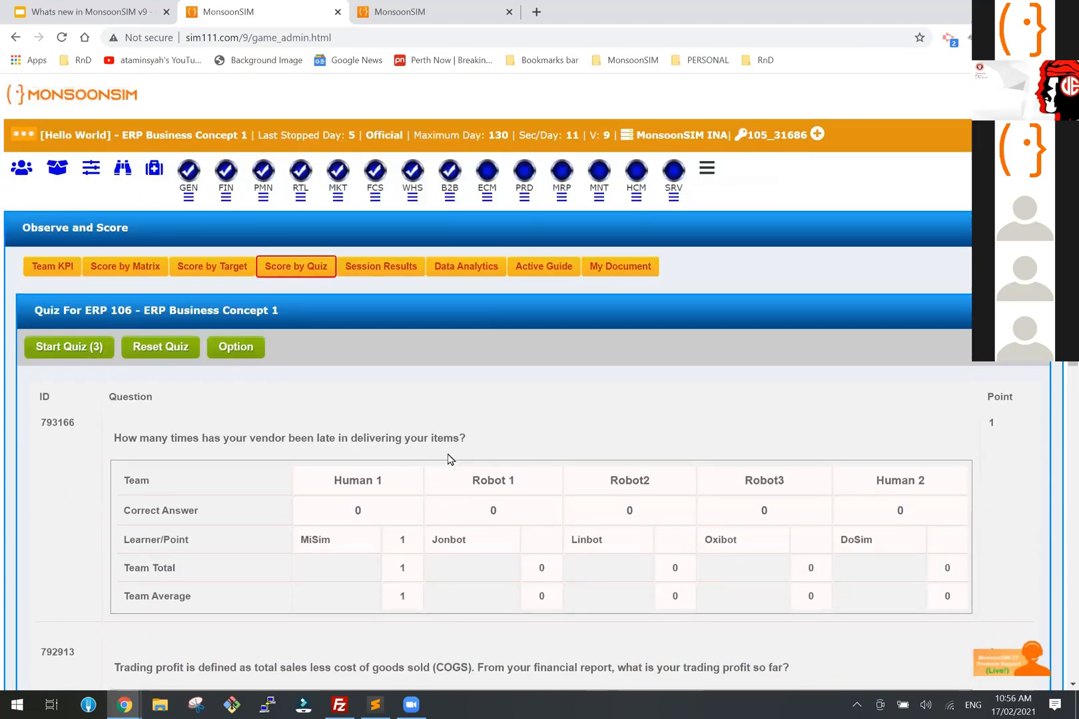
# Step: Save the current result in Session Results under the title "Quiz1"
pyautogui.click(381, 269)
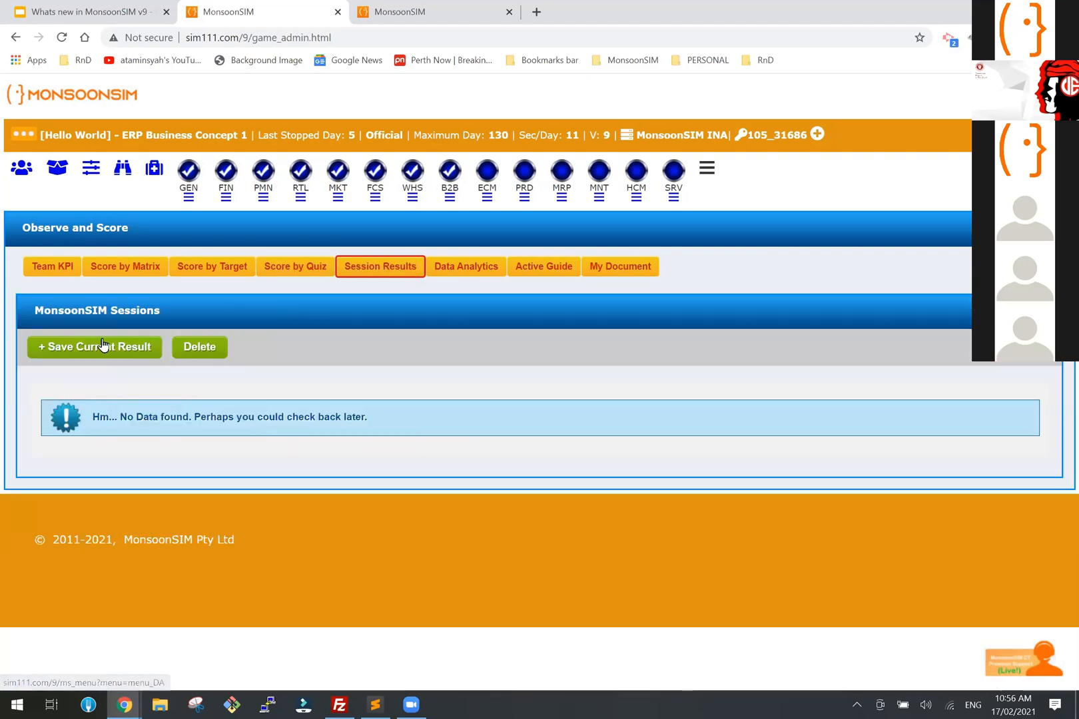
pyautogui.click(125, 349)
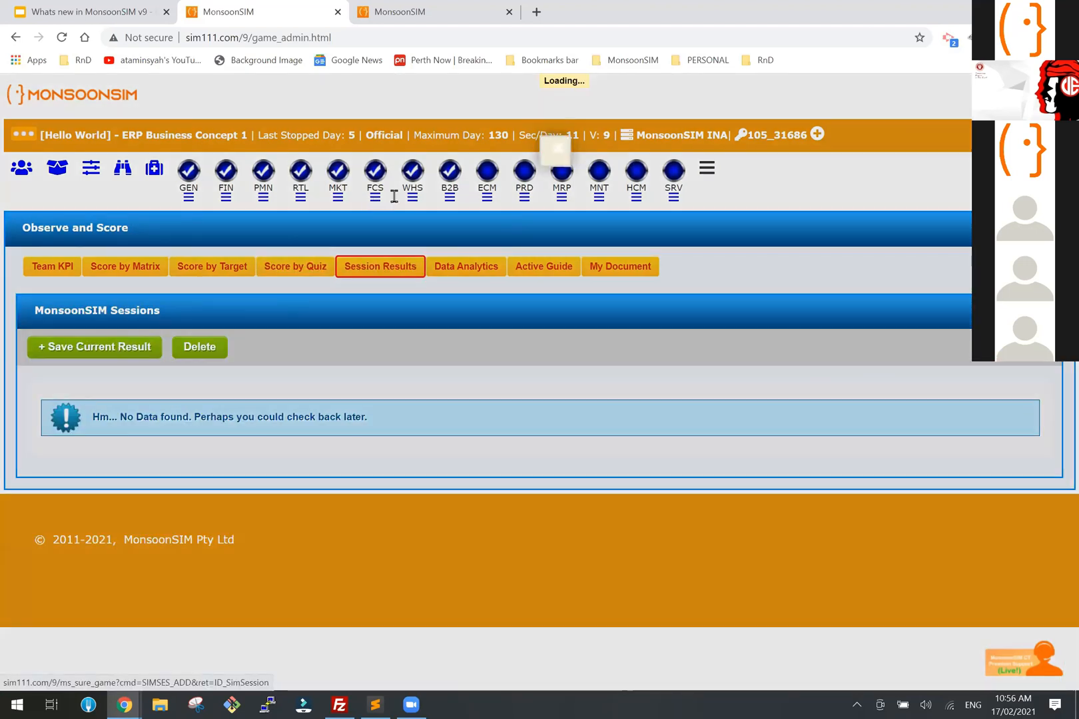
pyautogui.write('Quiz1')
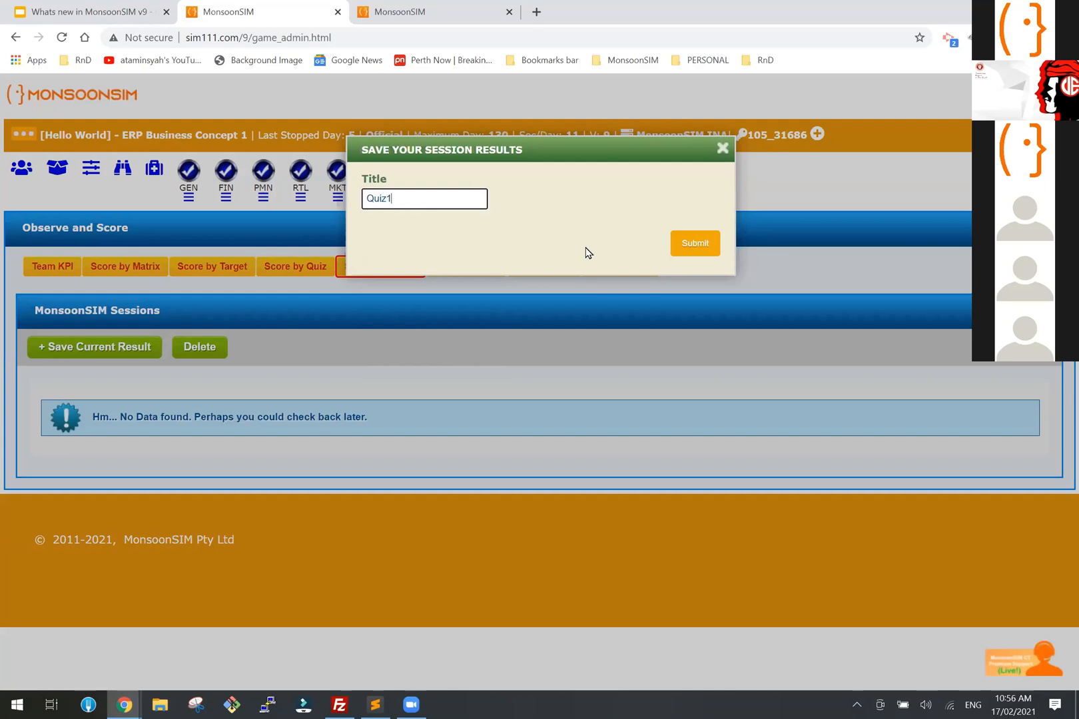
pyautogui.click(679, 244)
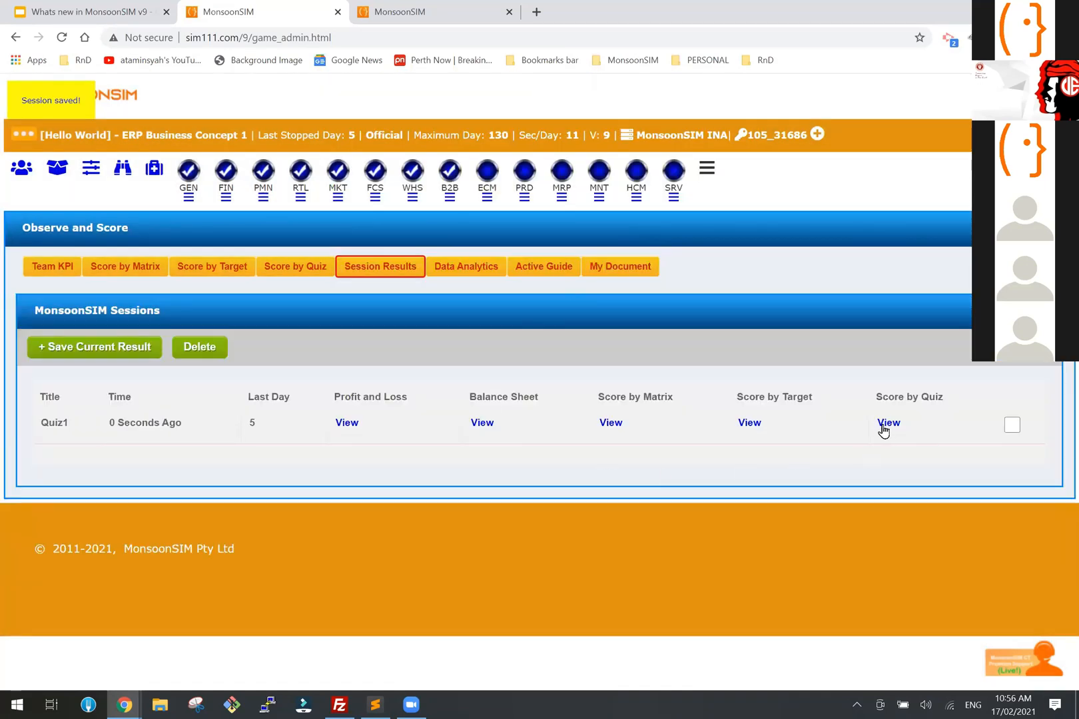
# Step: View the Score by Quiz results of the saved Quiz1 session, check the points and scores per learner, and close them
pyautogui.click(889, 423)
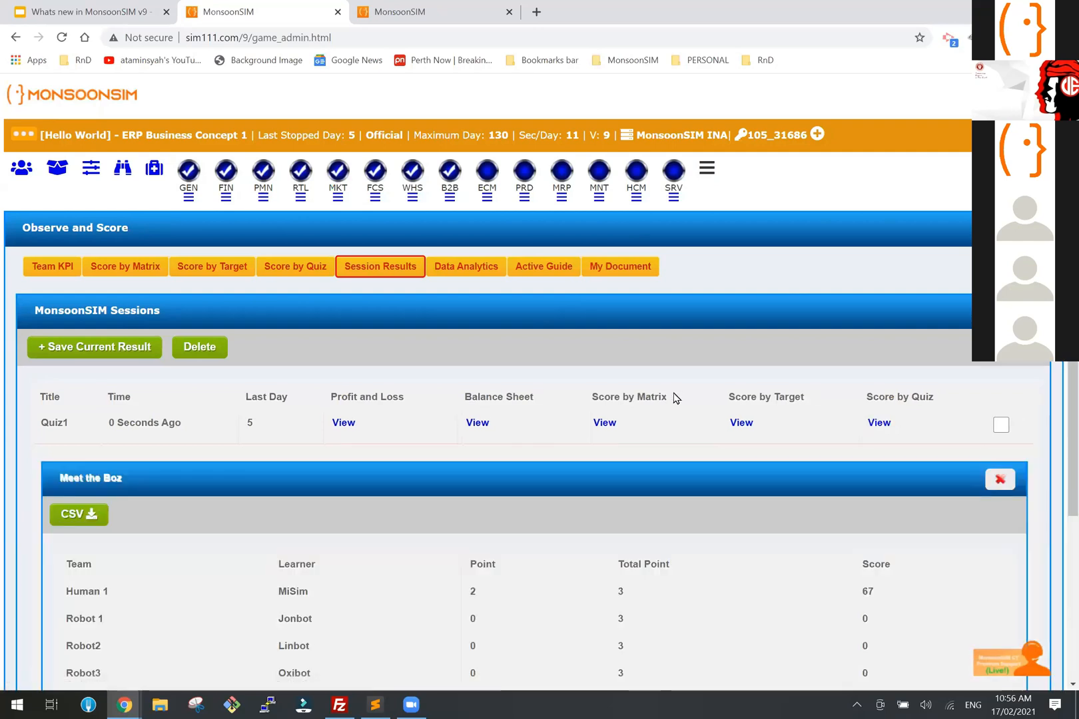
pyautogui.scroll(-3, 303, 511)
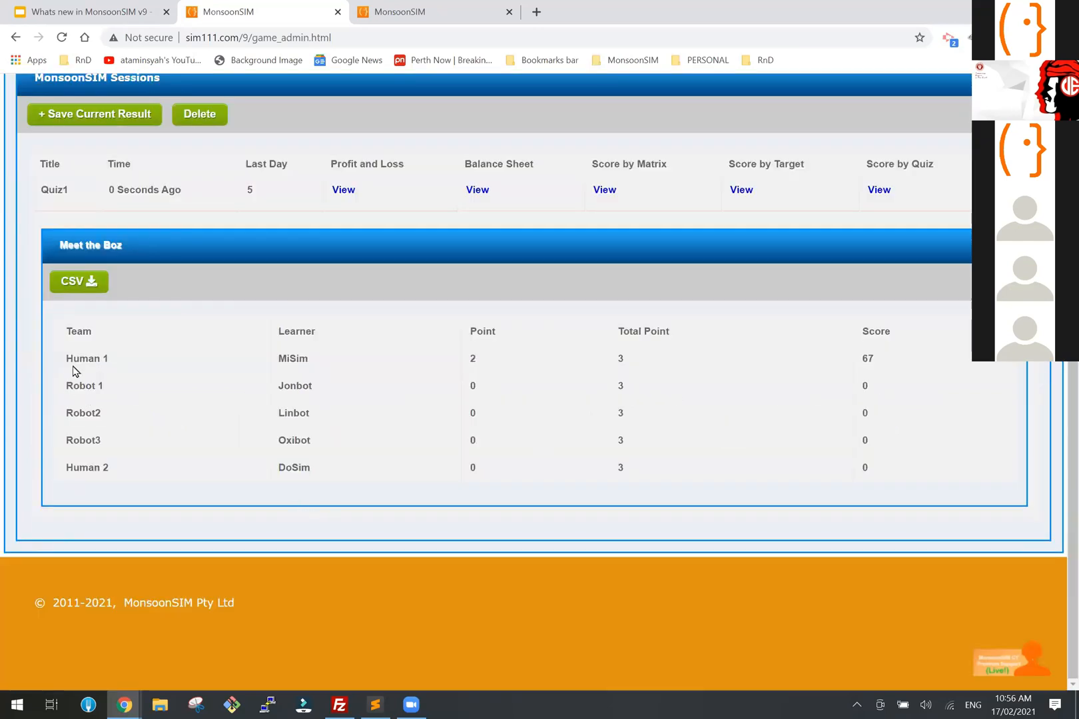
pyautogui.doubleClick(93, 359)
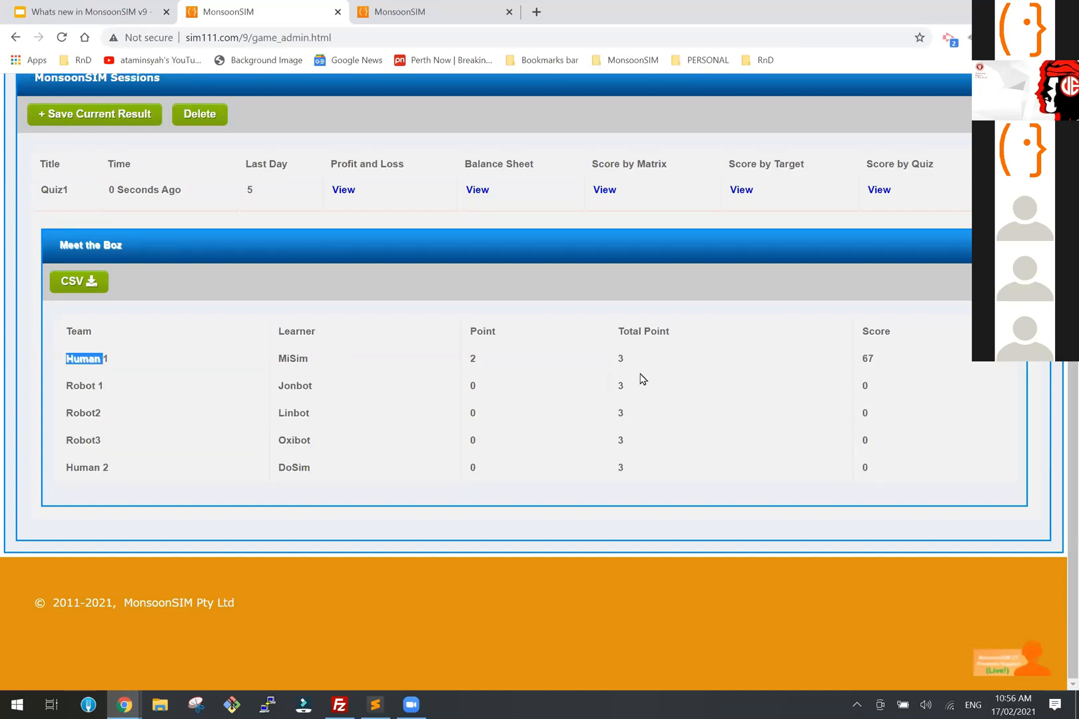
pyautogui.doubleClick(869, 360)
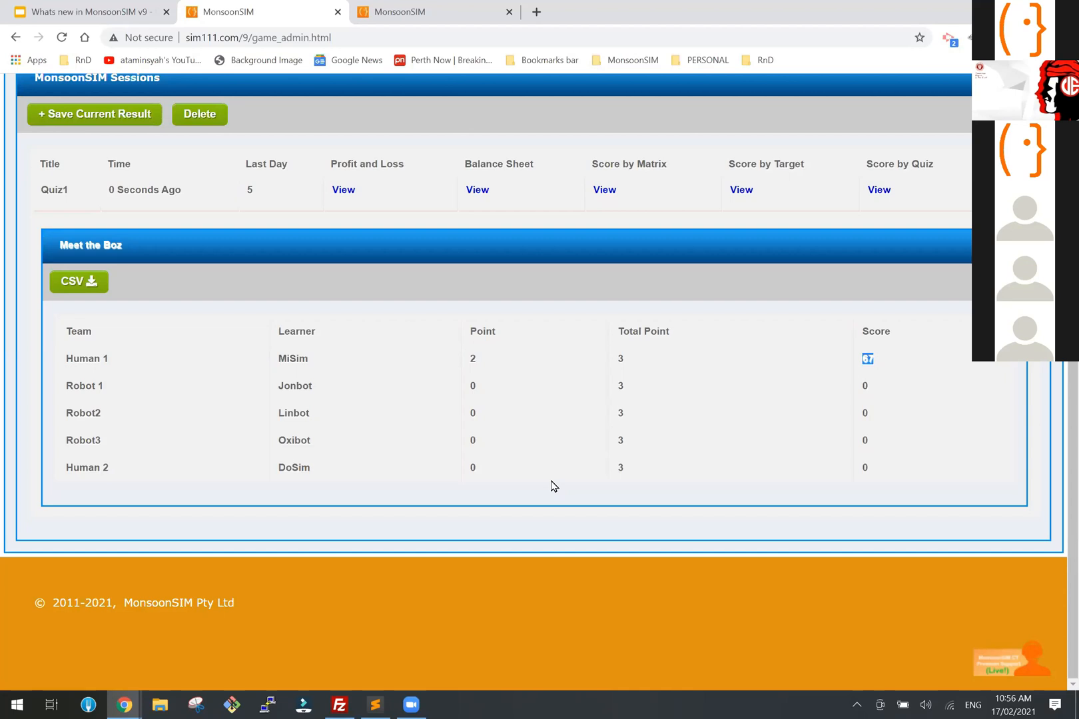
pyautogui.doubleClick(625, 360)
pyautogui.moveTo(878, 361); pyautogui.dragTo(868, 357)
pyautogui.scroll(4, 808, 416)
pyautogui.click(1002, 393)
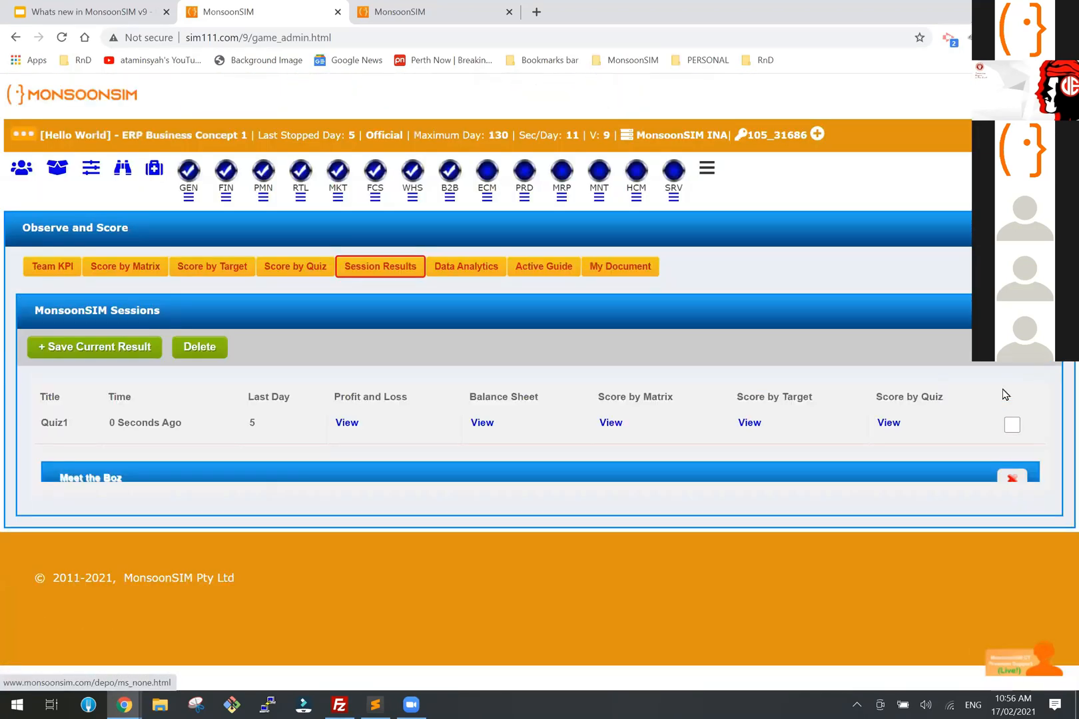
# Step: Reset the quiz under Score by Quiz, then select all of its questions and submit the selection
pyautogui.click(287, 270)
pyautogui.click(102, 360)
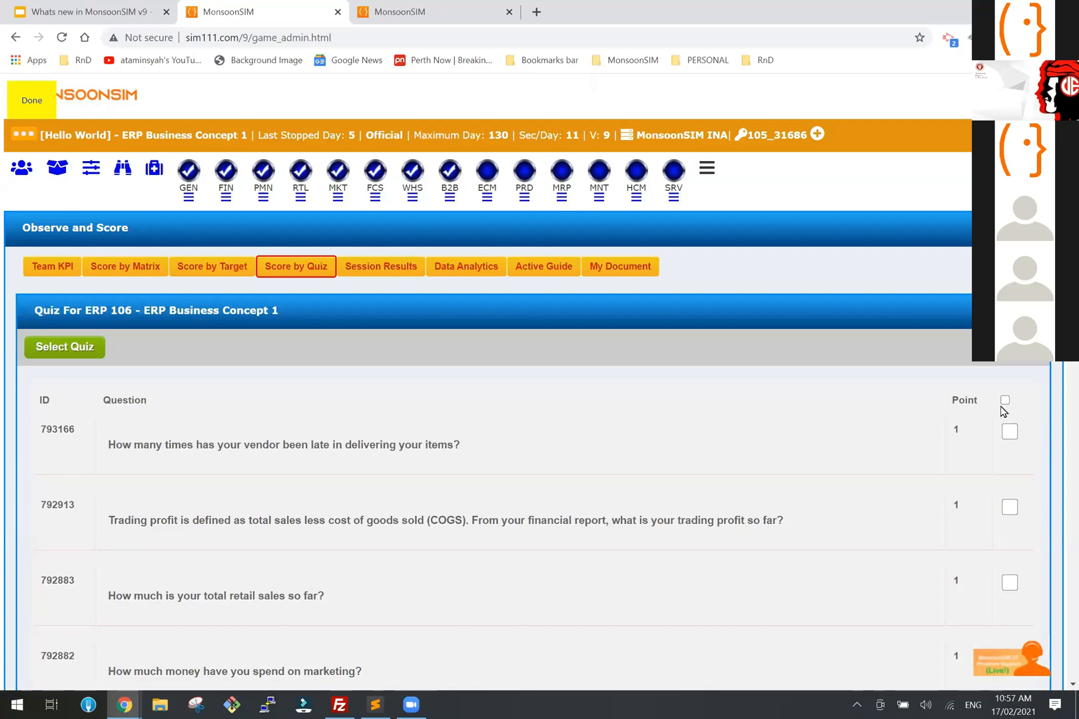
pyautogui.click(1005, 400)
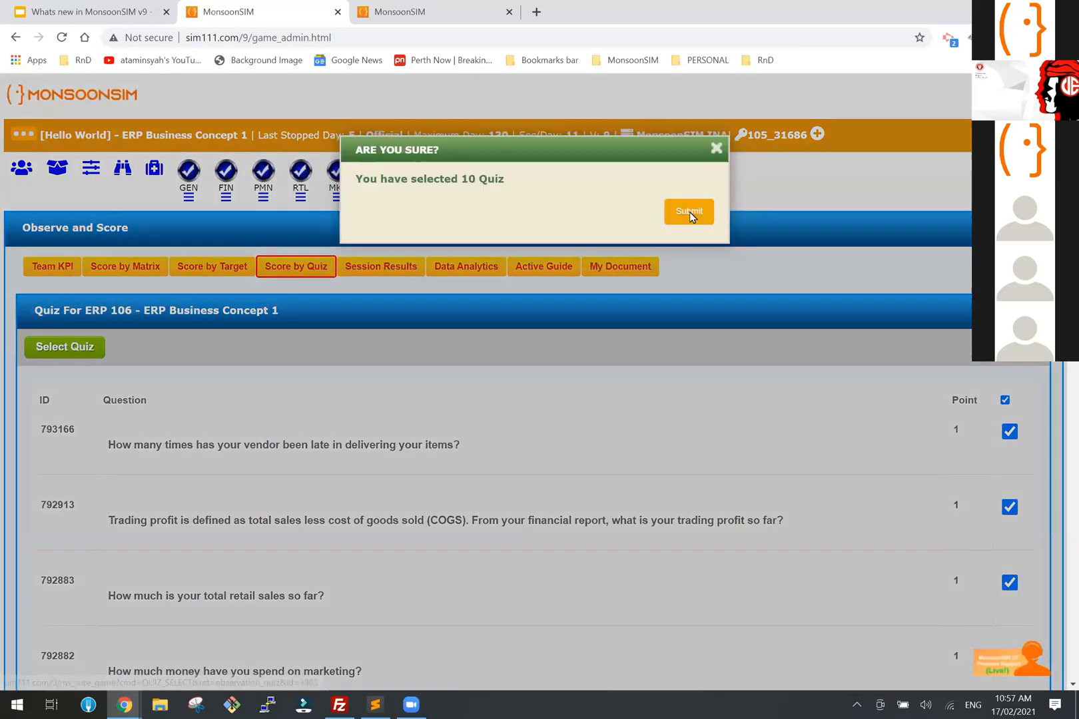
pyautogui.click(690, 212)
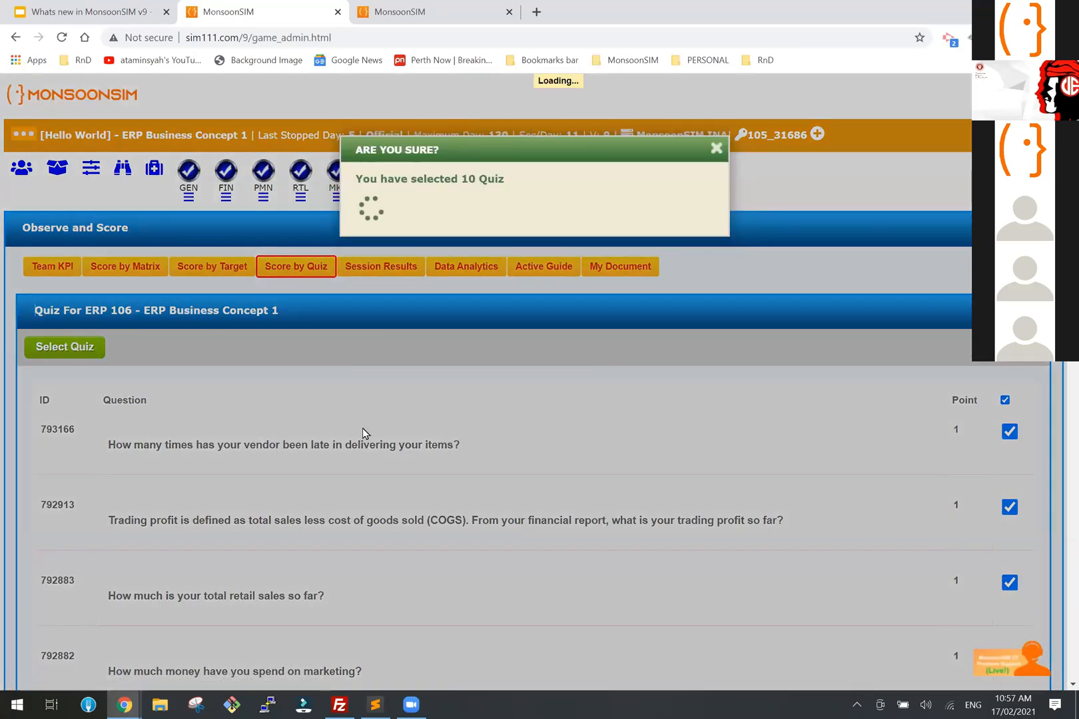
pyautogui.scroll(4, 561, 428)
pyautogui.scroll(-4, 563, 429)
pyautogui.scroll(6, 563, 428)
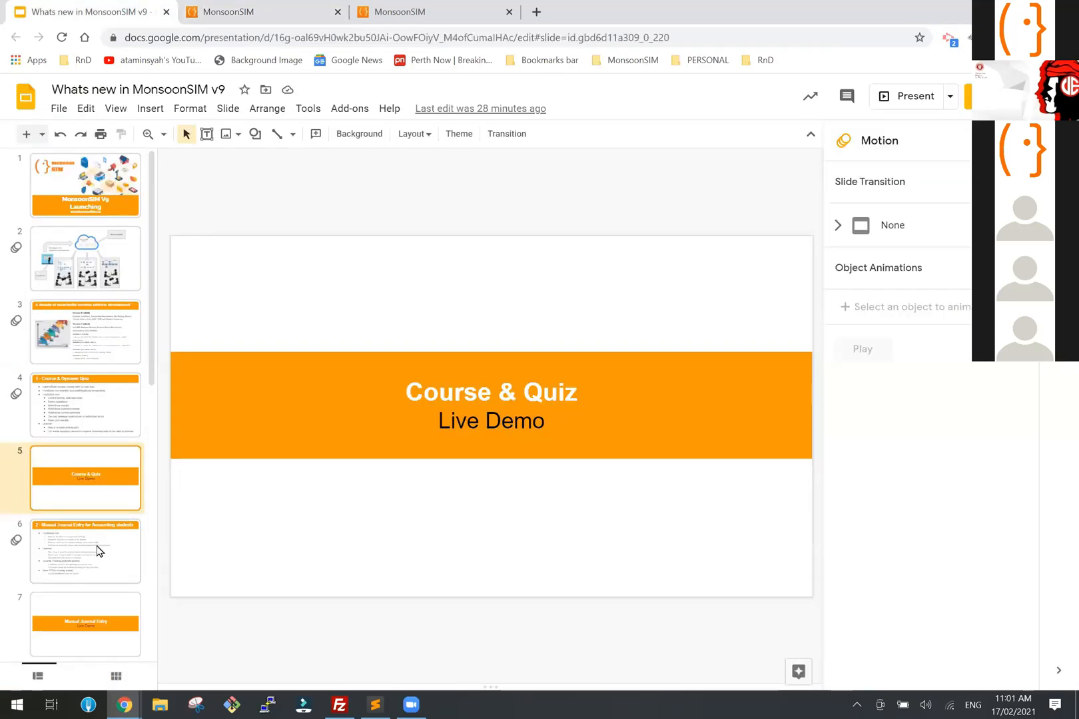
# Step: In the Google Slides deck, present the "Manual Journal Entry for Accounting students" slide and reveal its first facilitator points
pyautogui.click(97, 551)
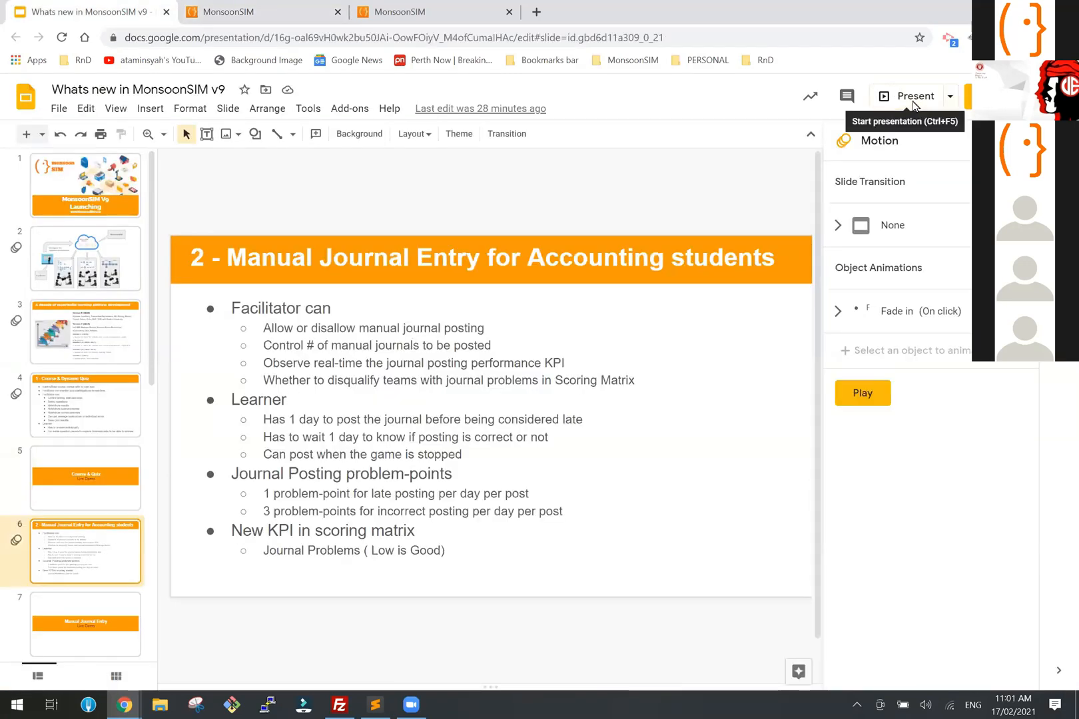
pyautogui.click(893, 94)
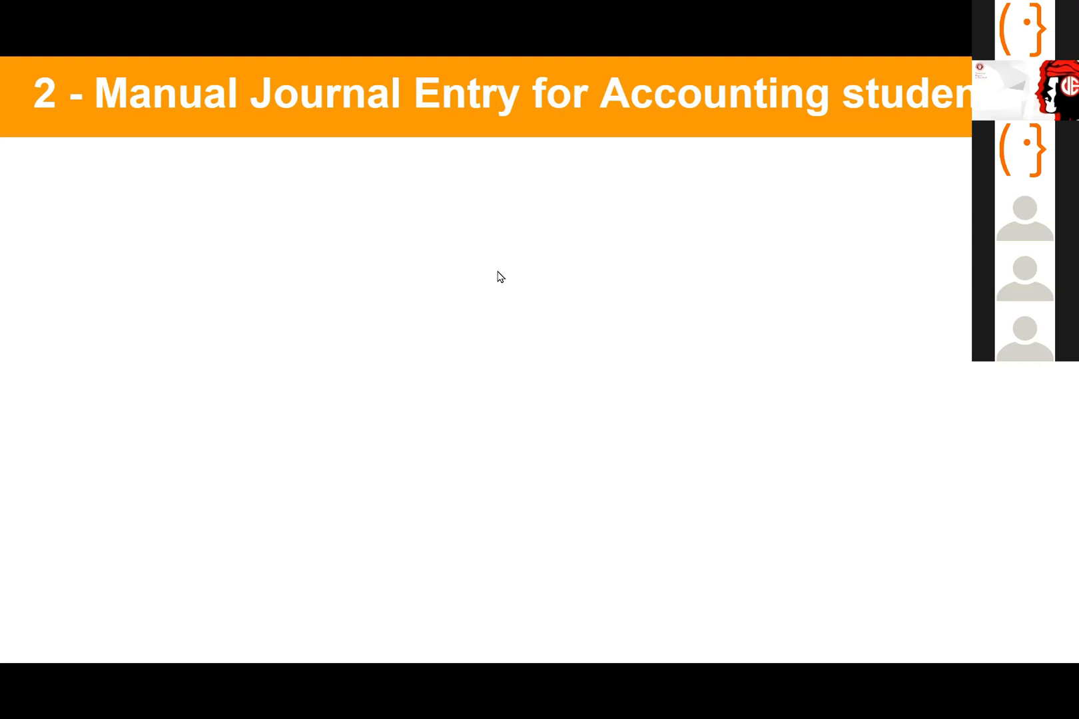
pyautogui.click(528, 316)
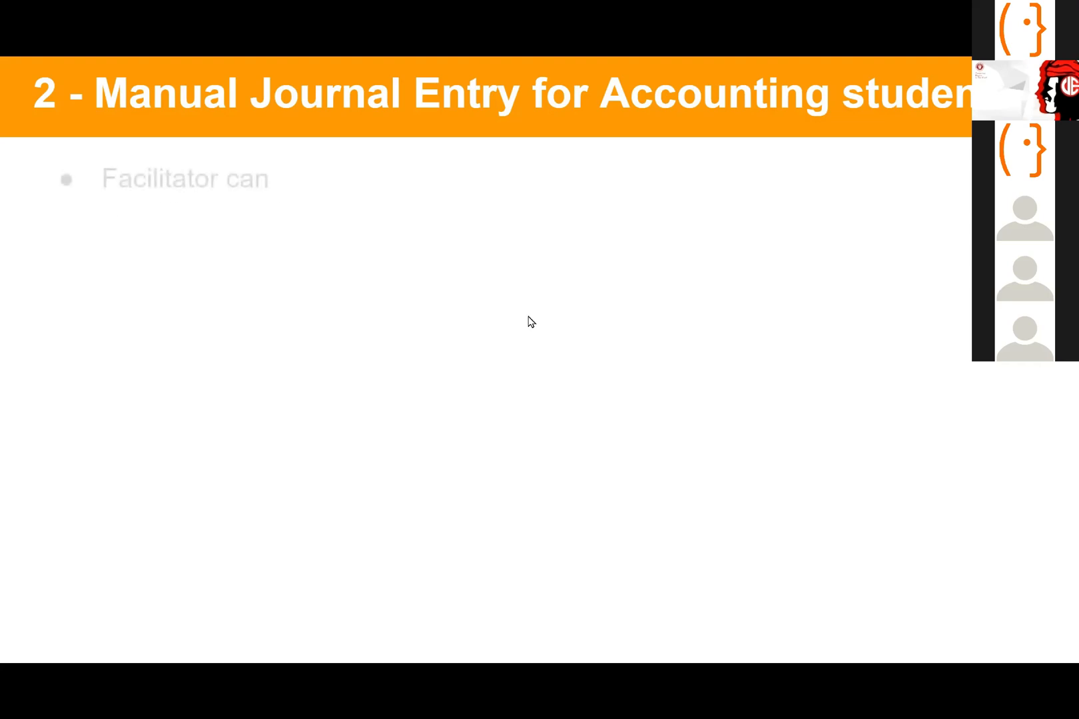
pyautogui.click(529, 316)
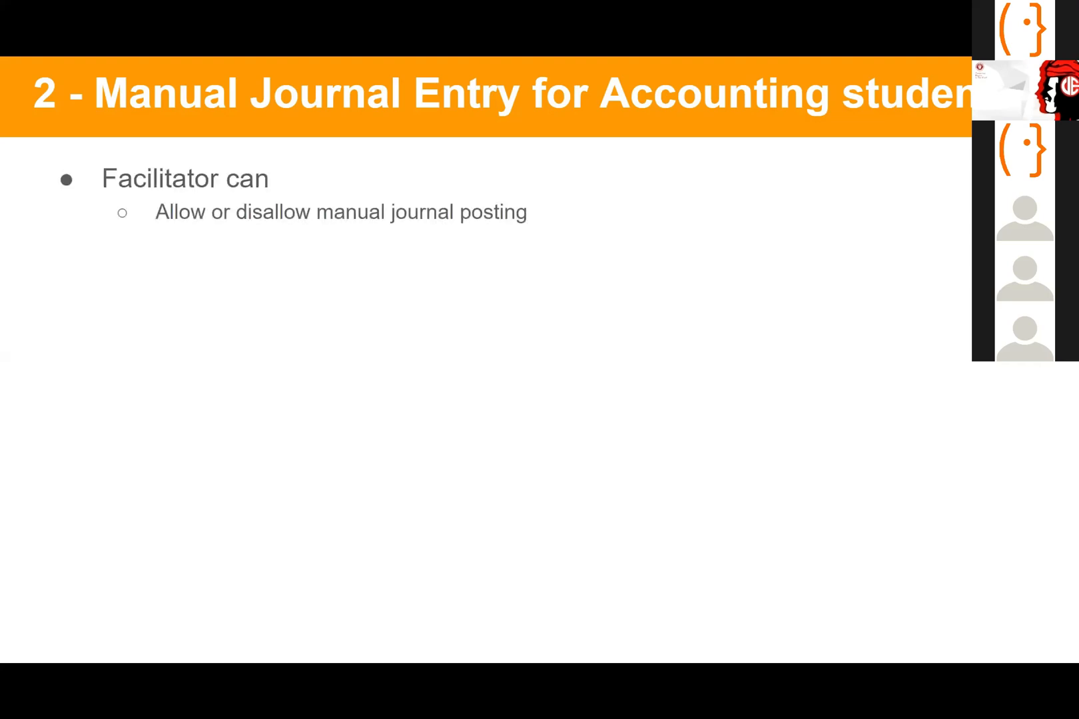
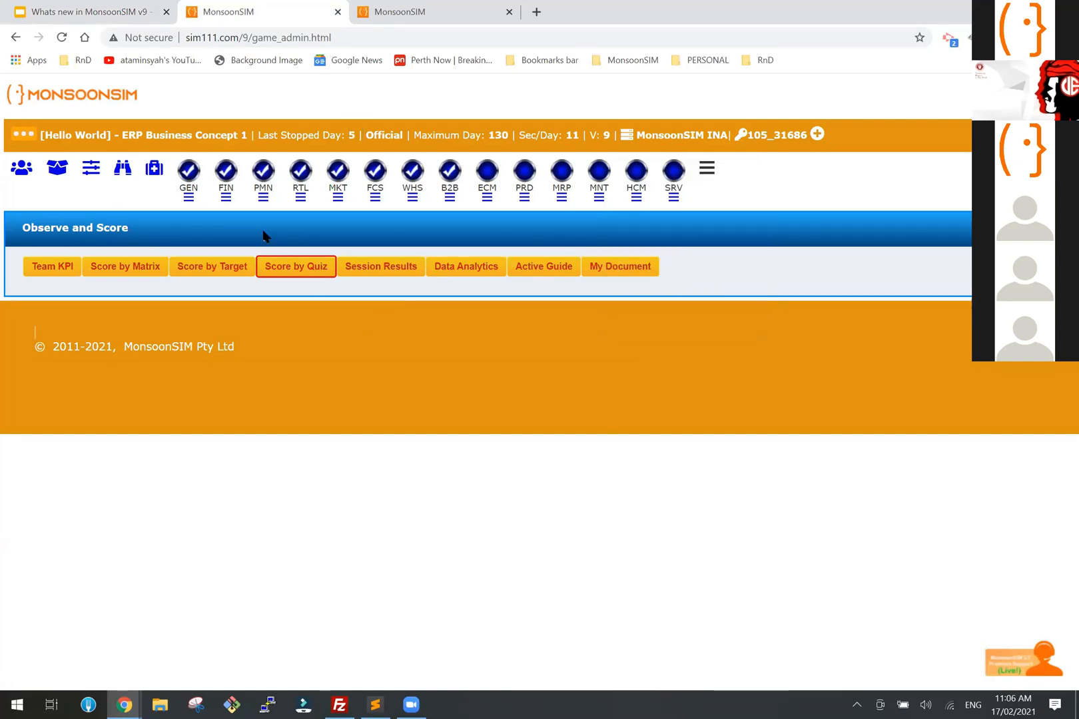
# Step: In the game administration's FIN parameters, set the Journal Posting Maximum under Journal Entry Allow to 20
pyautogui.click(227, 197)
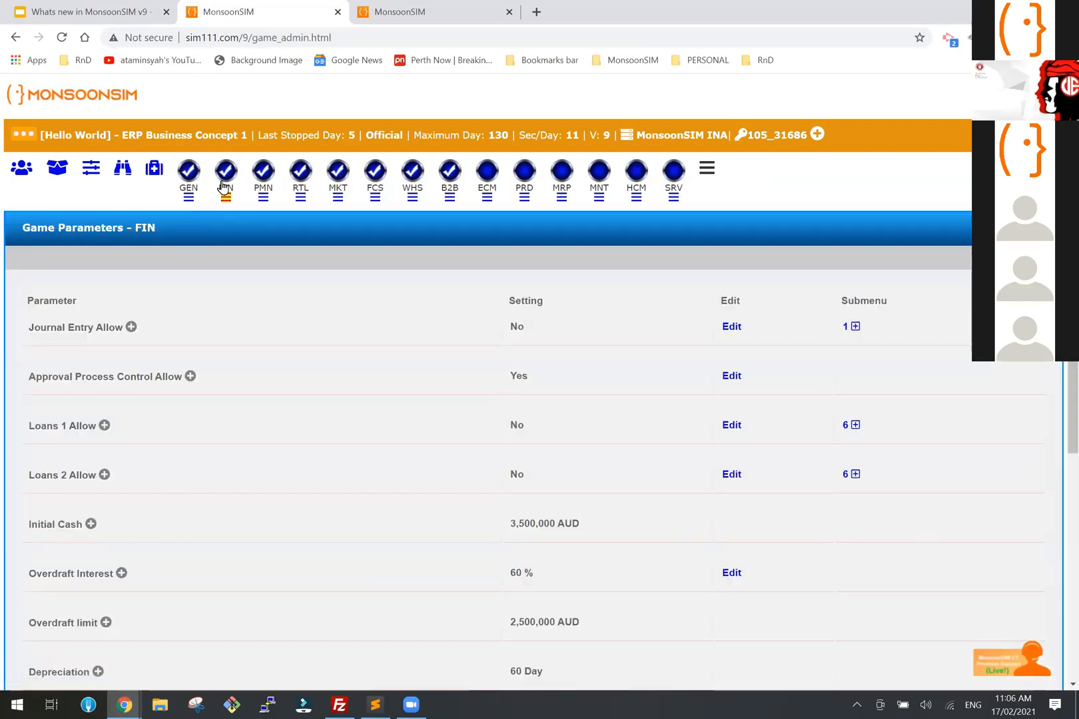
pyautogui.moveTo(57, 329); pyautogui.dragTo(122, 330)
pyautogui.click(297, 332)
pyautogui.doubleClick(511, 328)
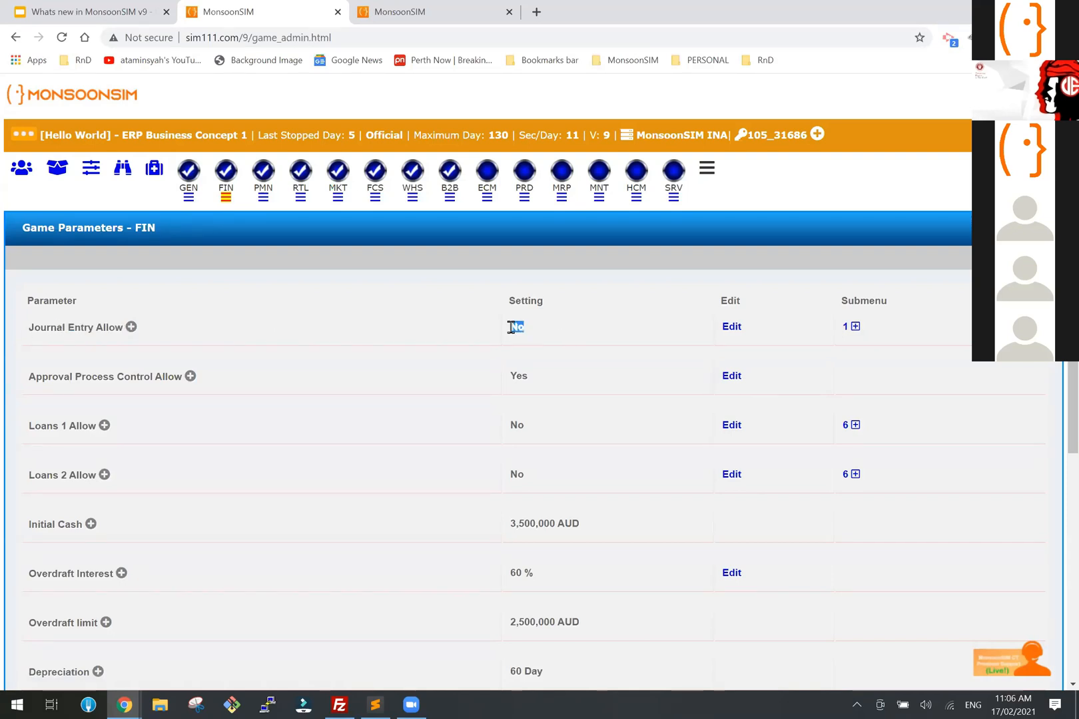
pyautogui.click(855, 327)
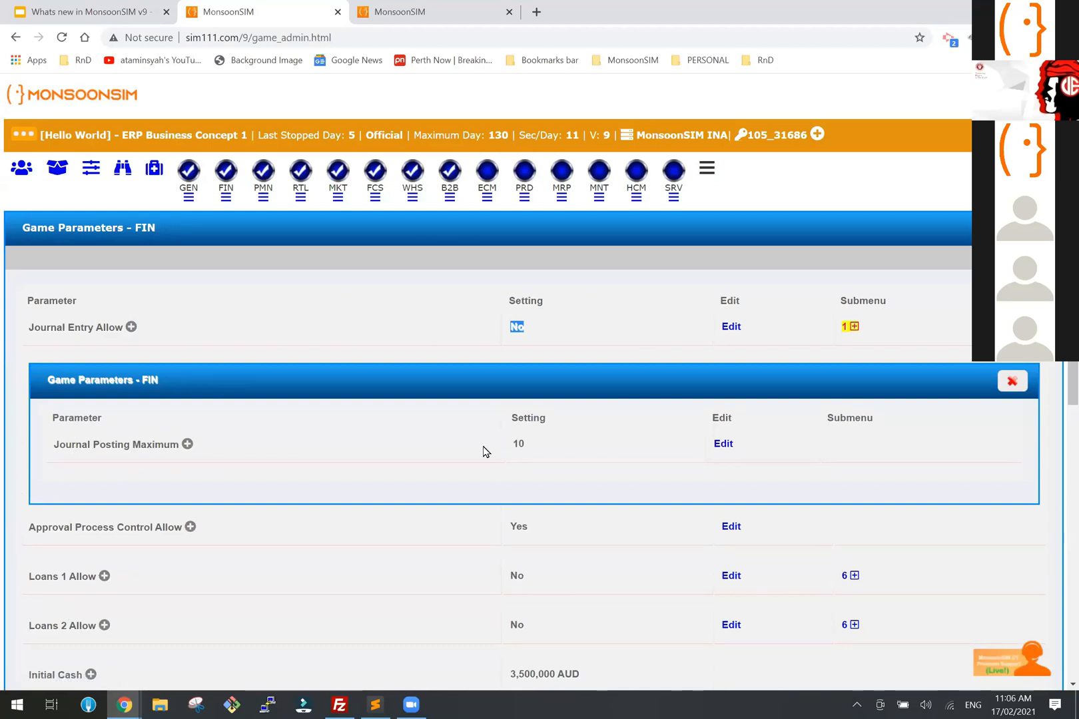
pyautogui.click(722, 445)
pyautogui.click(382, 204)
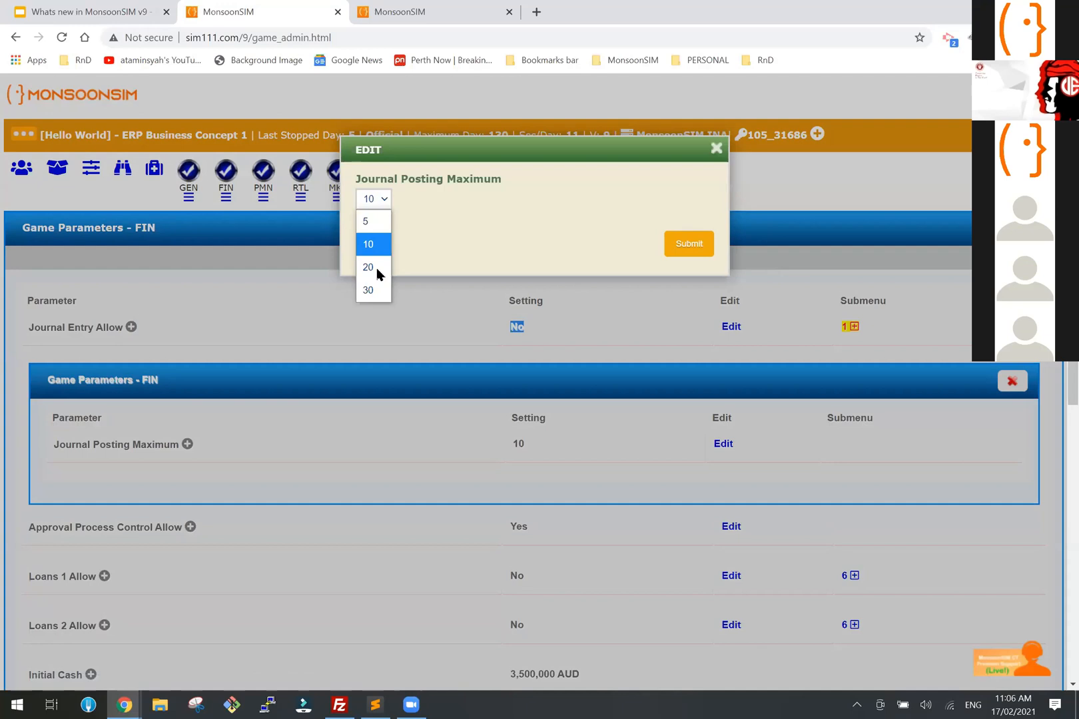
pyautogui.press('Return')
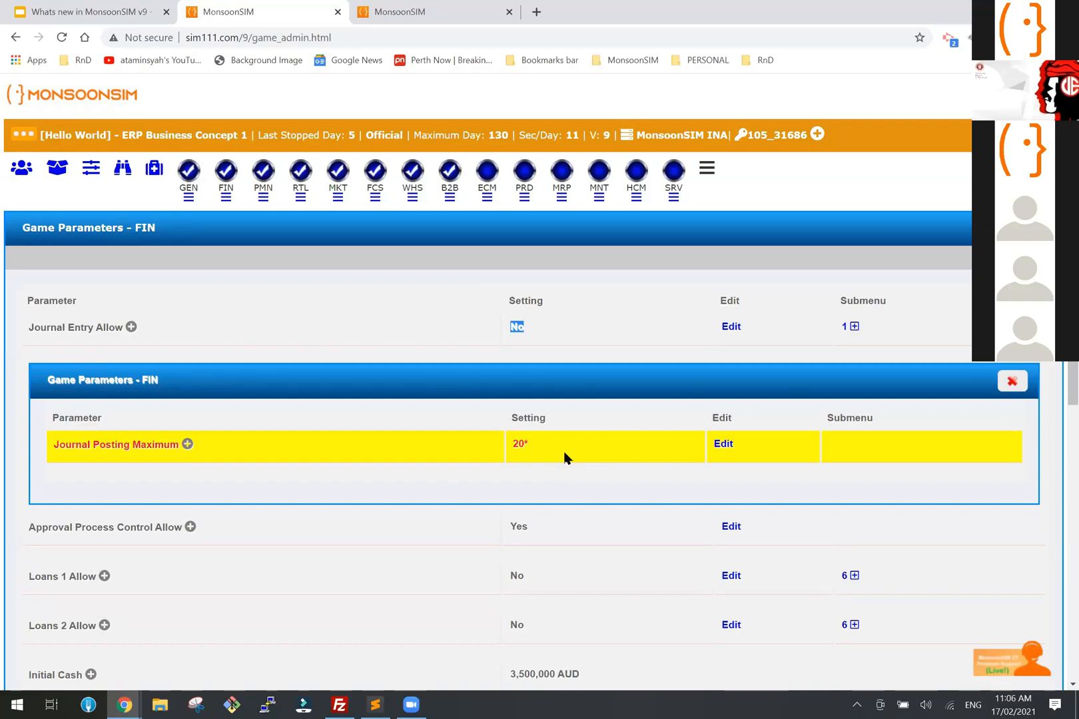
# Step: Set the Journal Entry Allow parameter to Yes and submit it
pyautogui.click(731, 327)
pyautogui.click(376, 198)
pyautogui.click(371, 219)
pyautogui.click(689, 243)
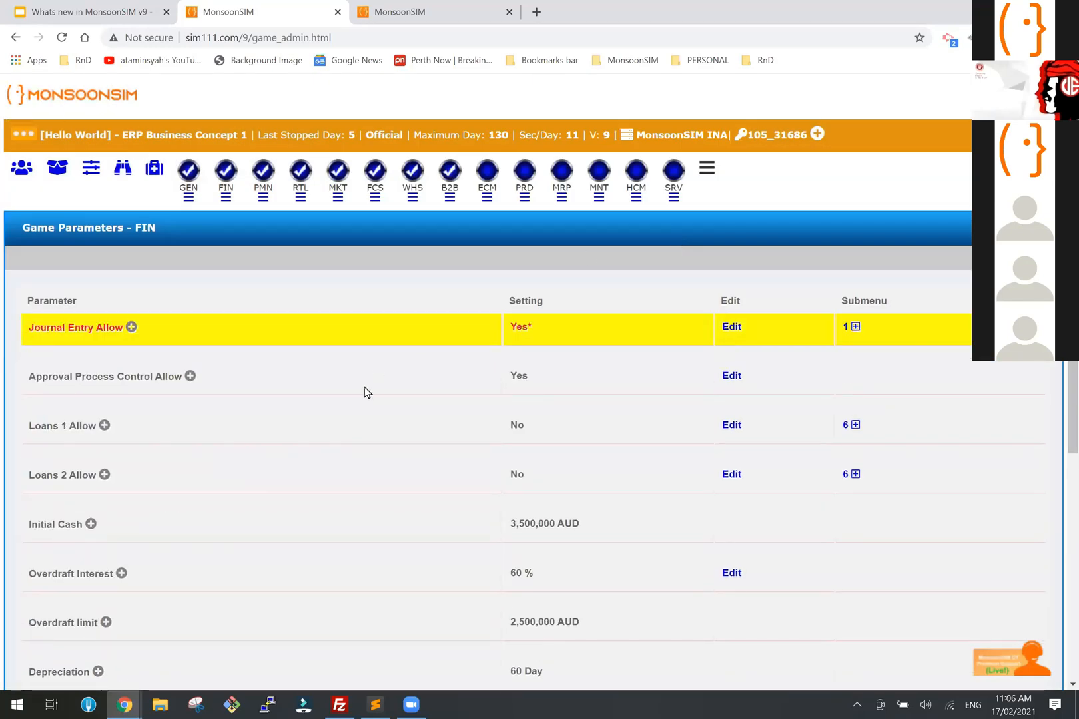
# Step: Run the game from the current day with a maximum of 130 days and 11 seconds per day
pyautogui.click(706, 170)
pyautogui.click(641, 188)
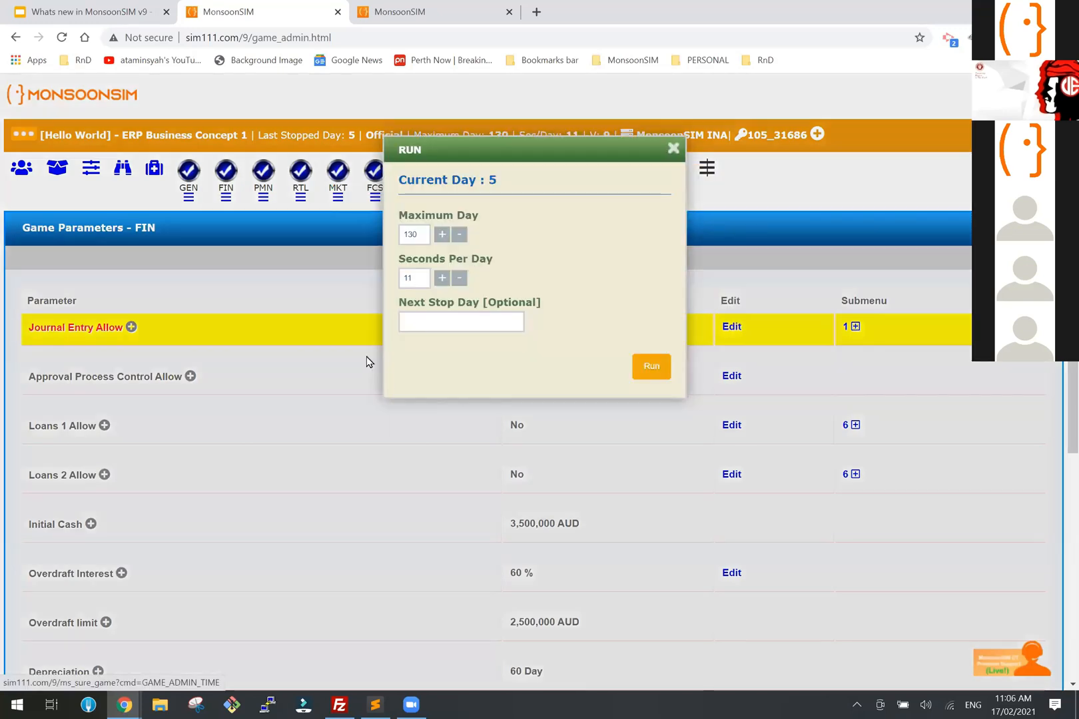
pyautogui.click(644, 369)
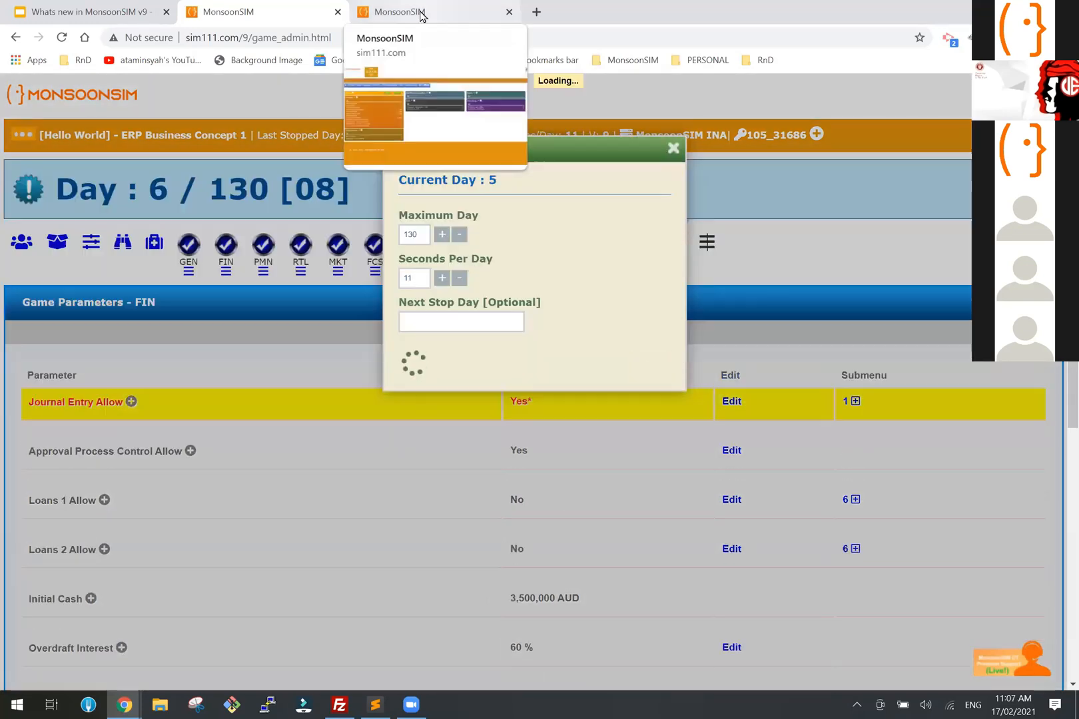
# Step: On the player's game page, open the Transaction List and the journal posting form of the pending salary payment issued on day 18
pyautogui.click(416, 13)
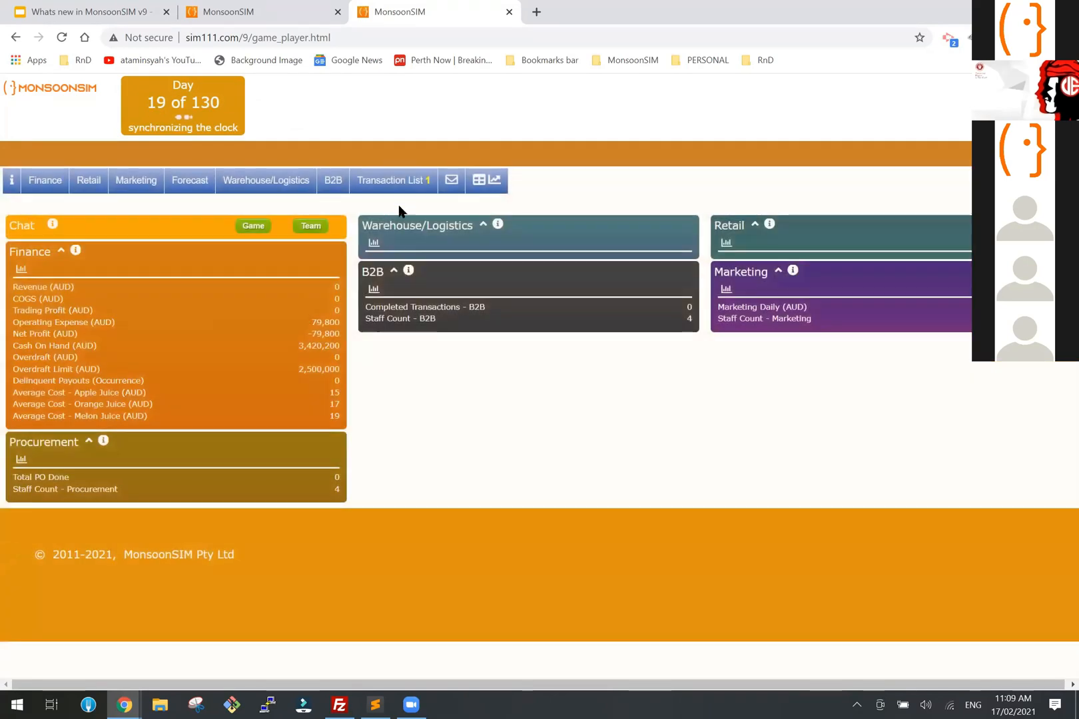
pyautogui.click(400, 182)
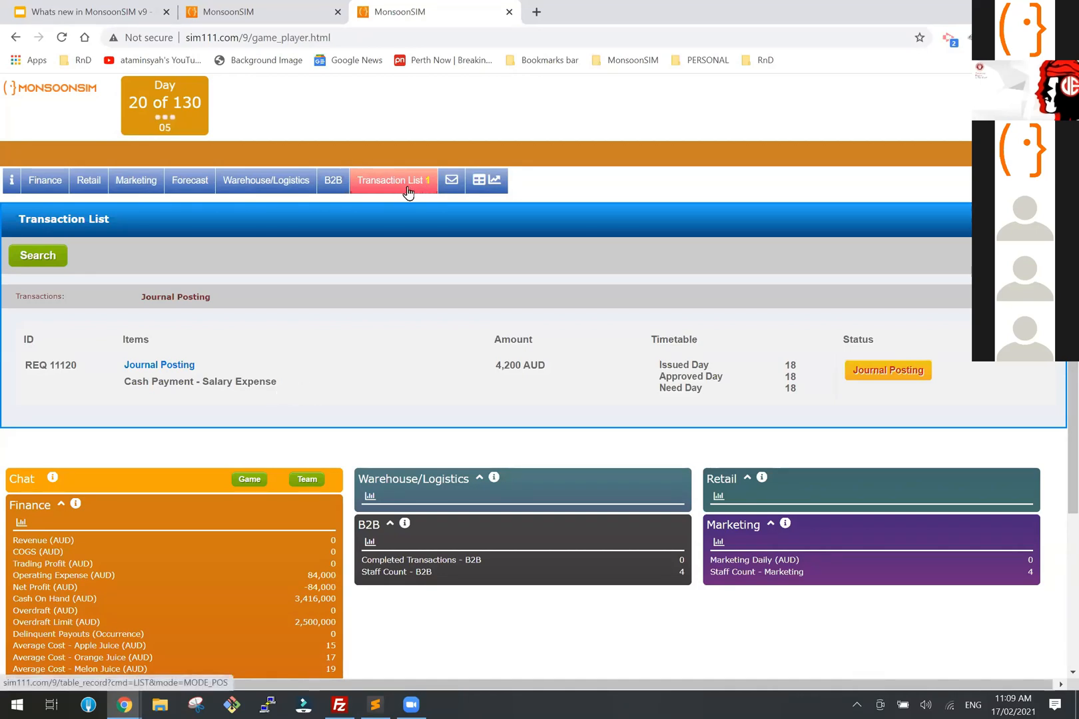
pyautogui.click(882, 371)
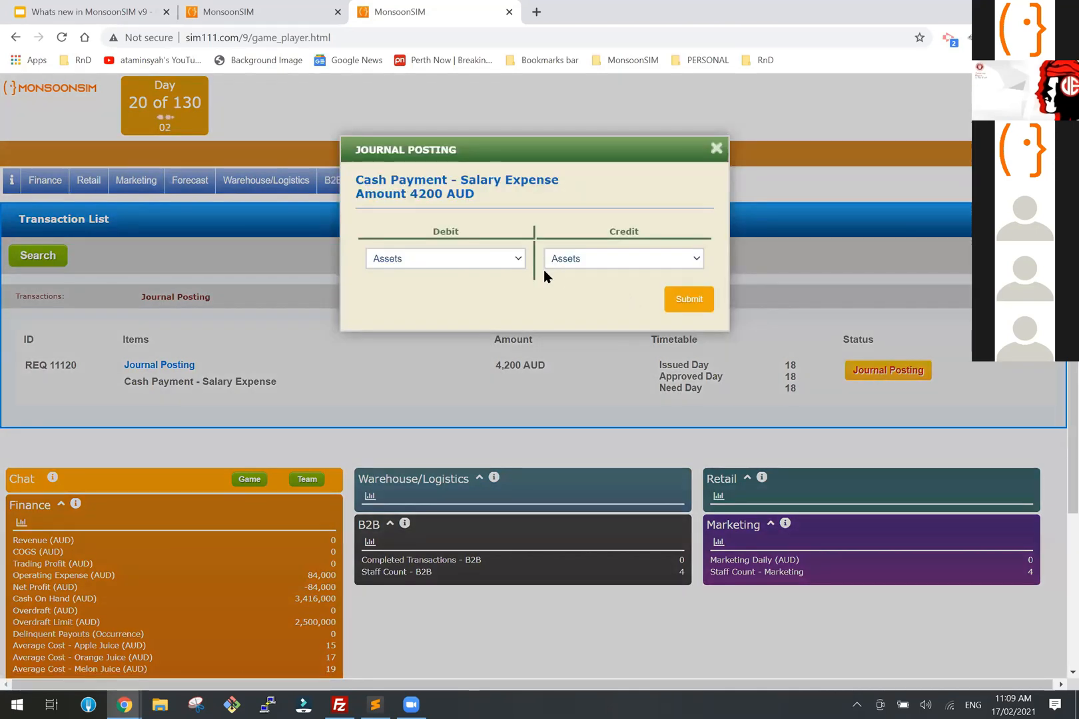
pyautogui.click(489, 259)
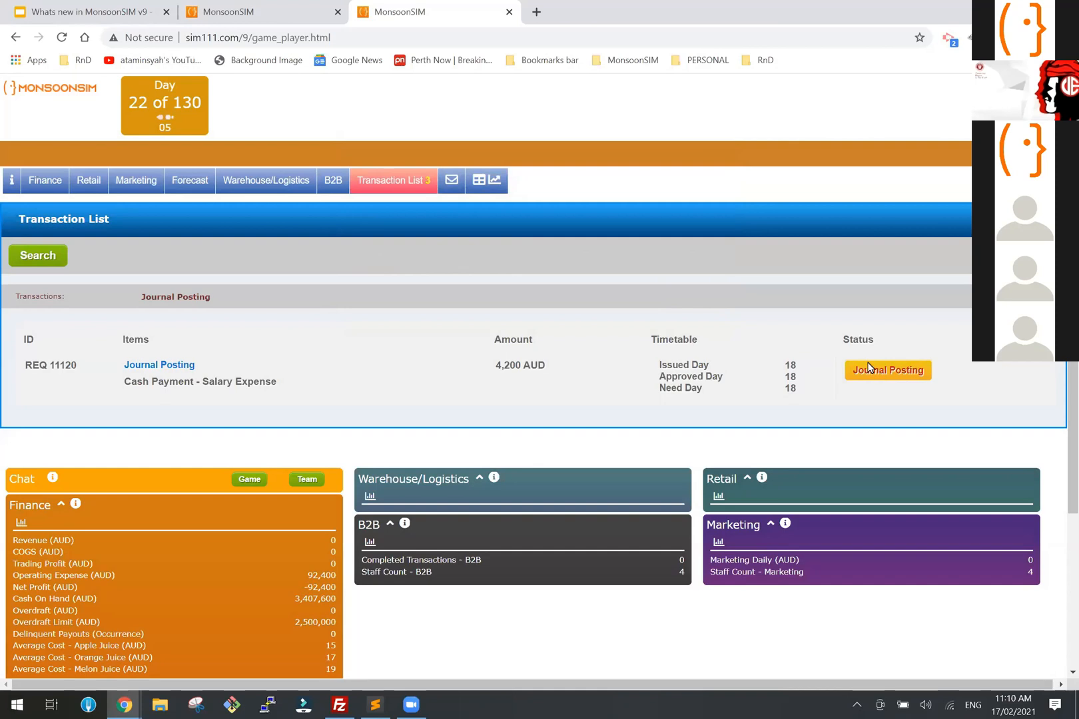
# Step: Post the day-18 salary payment with debit Salary Expense and credit Cash On Hand, and refresh its status
pyautogui.click(873, 370)
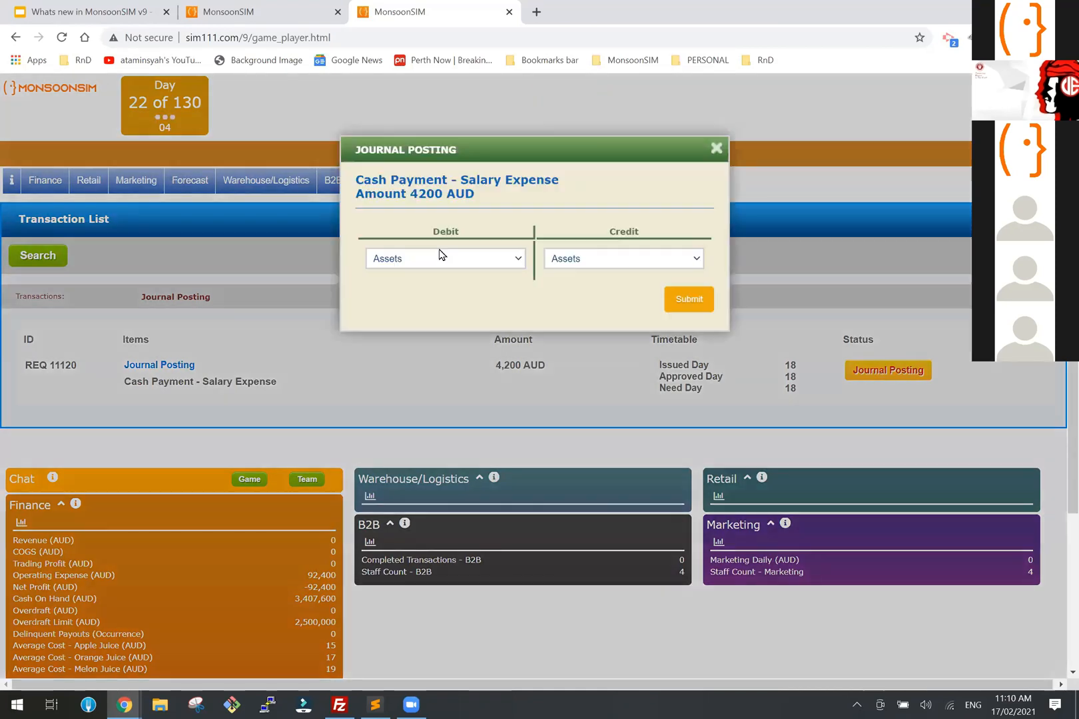
pyautogui.click(473, 265)
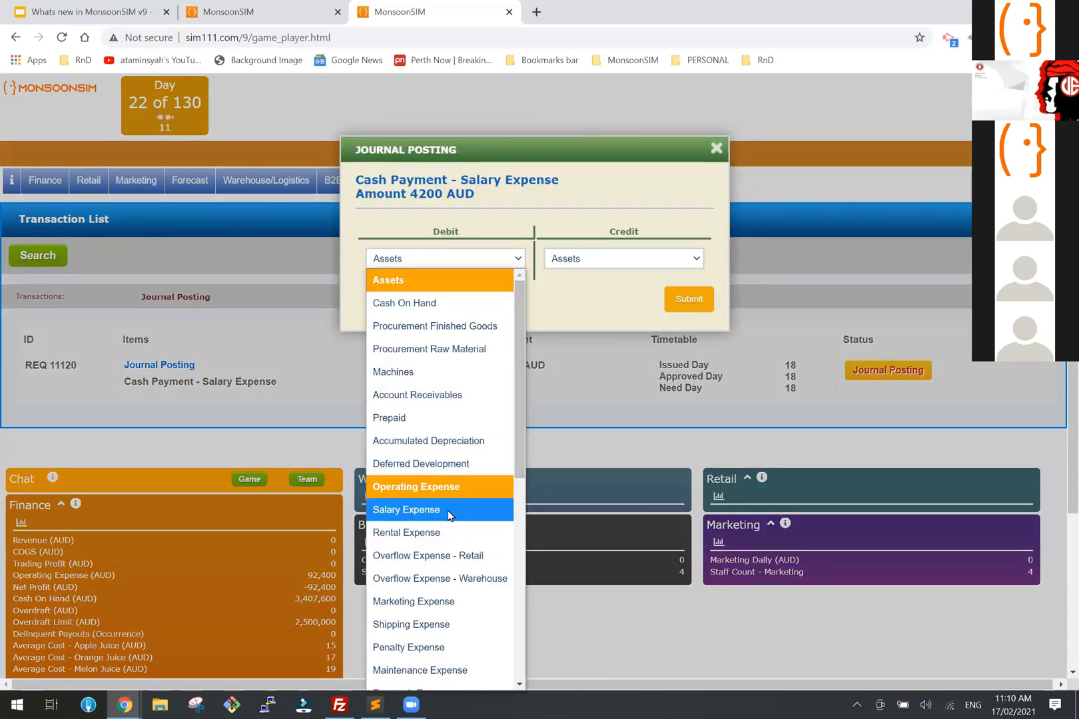
pyautogui.press('Return')
pyautogui.click(614, 258)
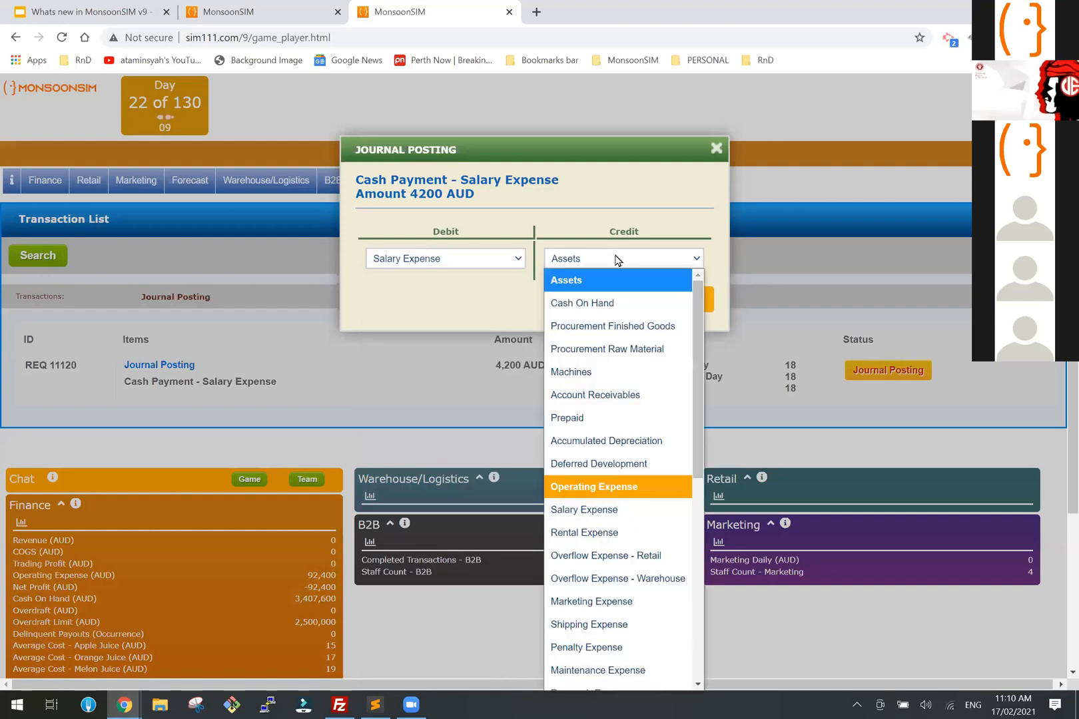
pyautogui.click(614, 304)
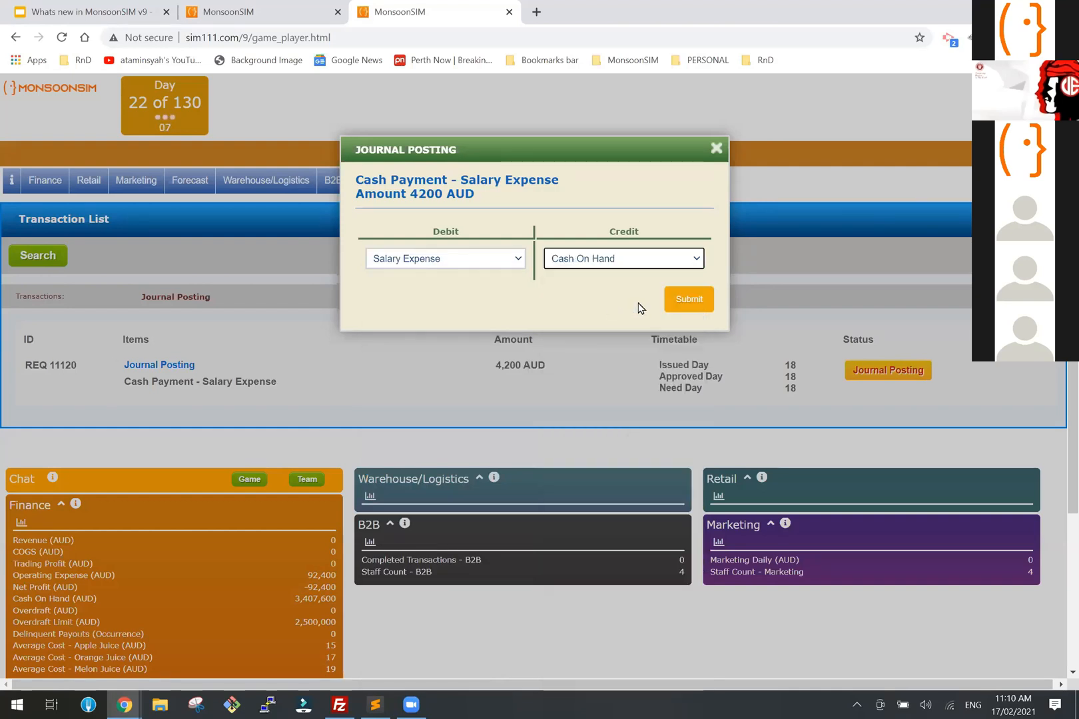
pyautogui.click(687, 299)
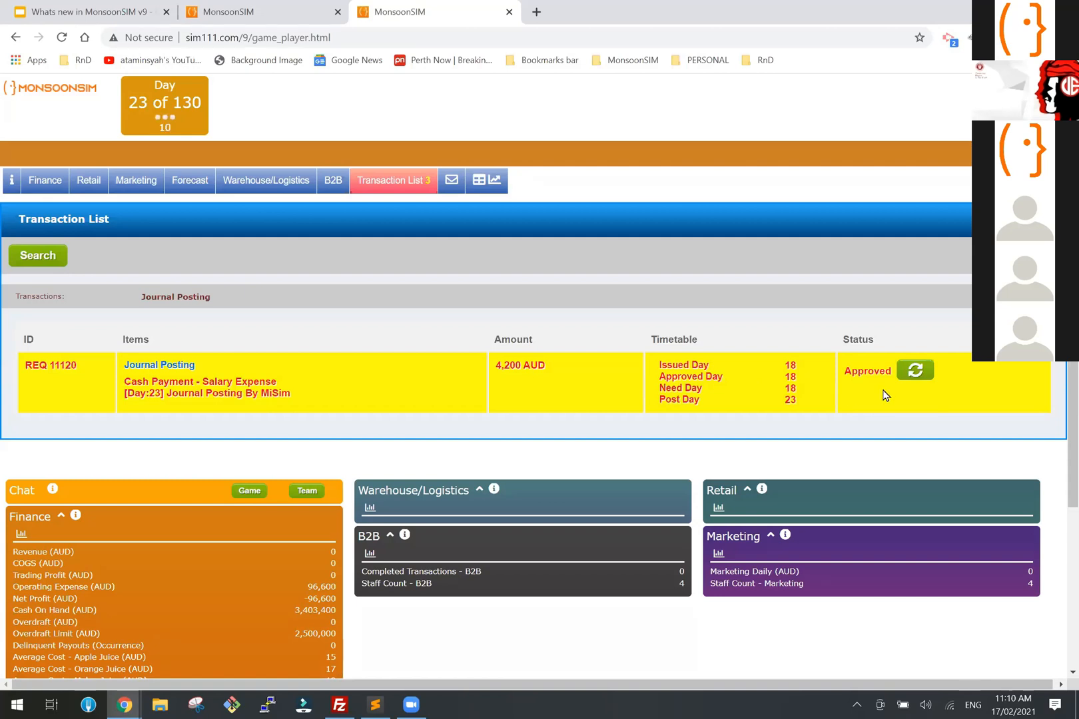
pyautogui.click(913, 374)
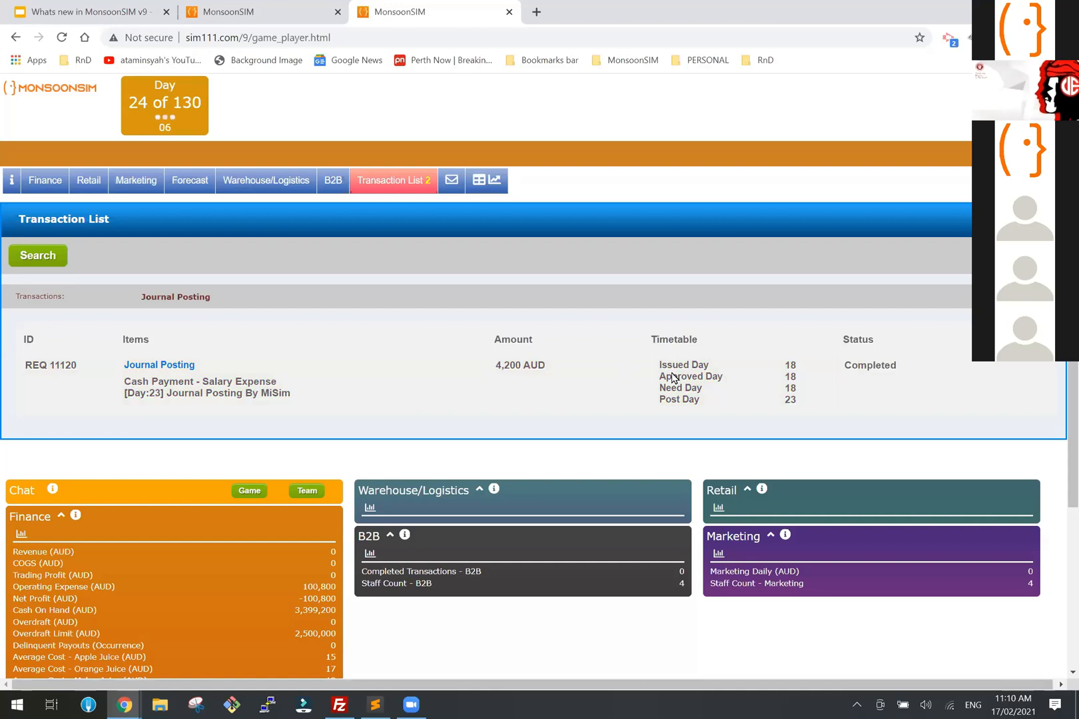
# Step: Try posting the day-21 salary payment the wrong way round, with debit Cash On Hand and credit Salary Expense, and check its refreshed entry
pyautogui.click(397, 180)
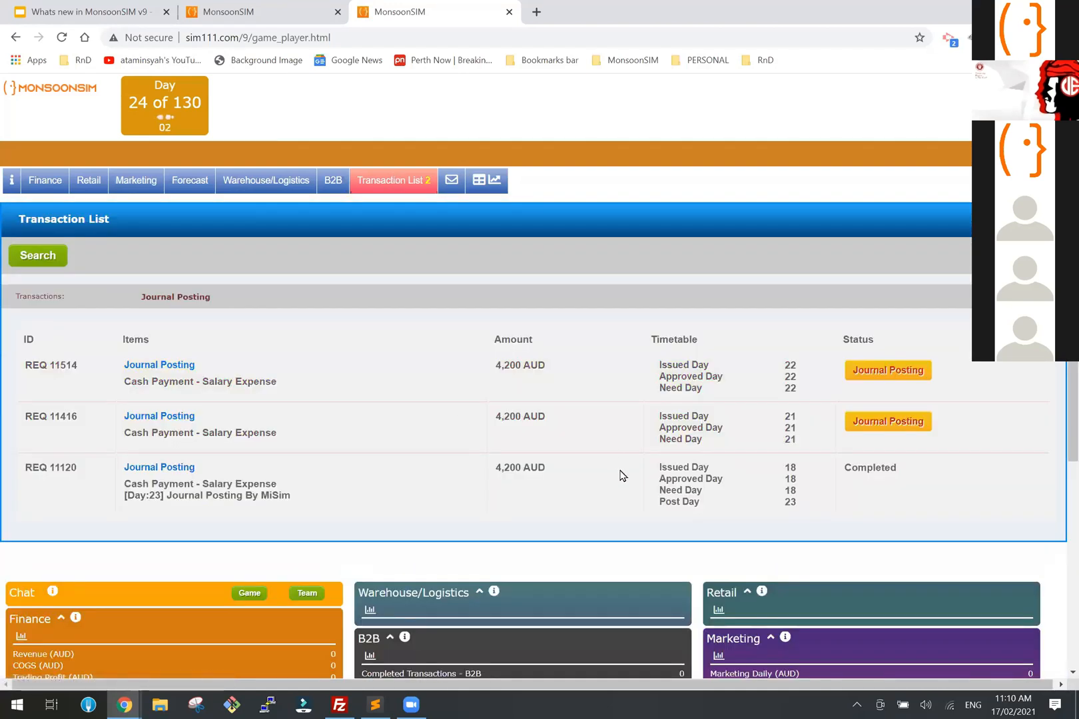
pyautogui.click(905, 421)
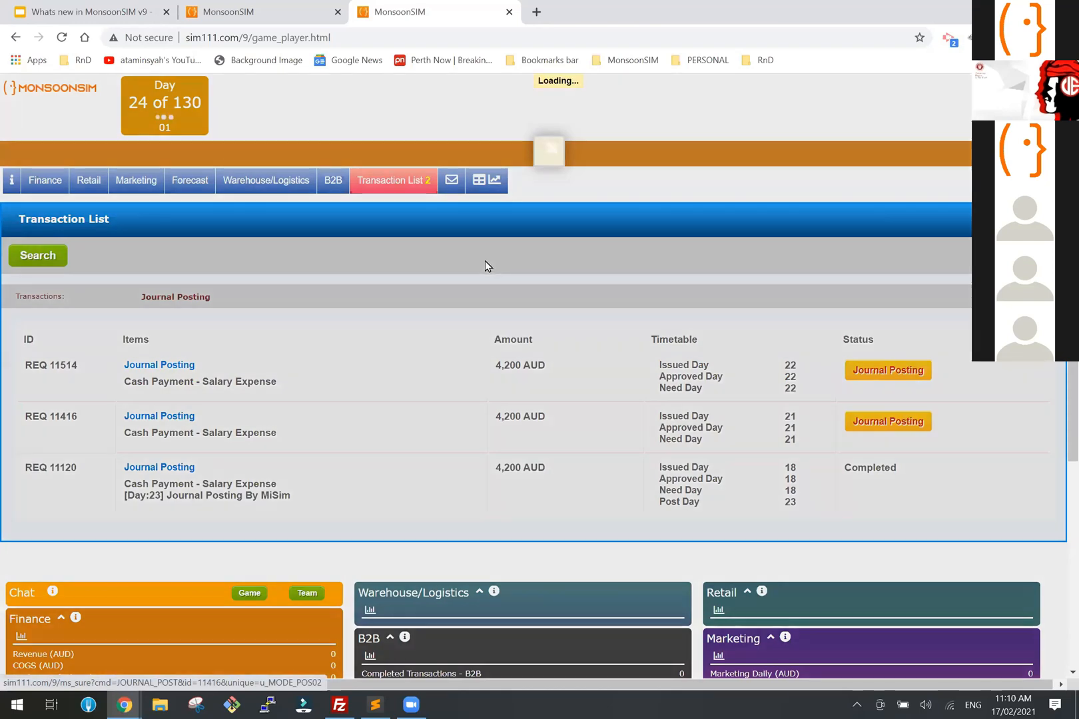
pyautogui.click(466, 260)
pyautogui.click(474, 351)
pyautogui.click(604, 258)
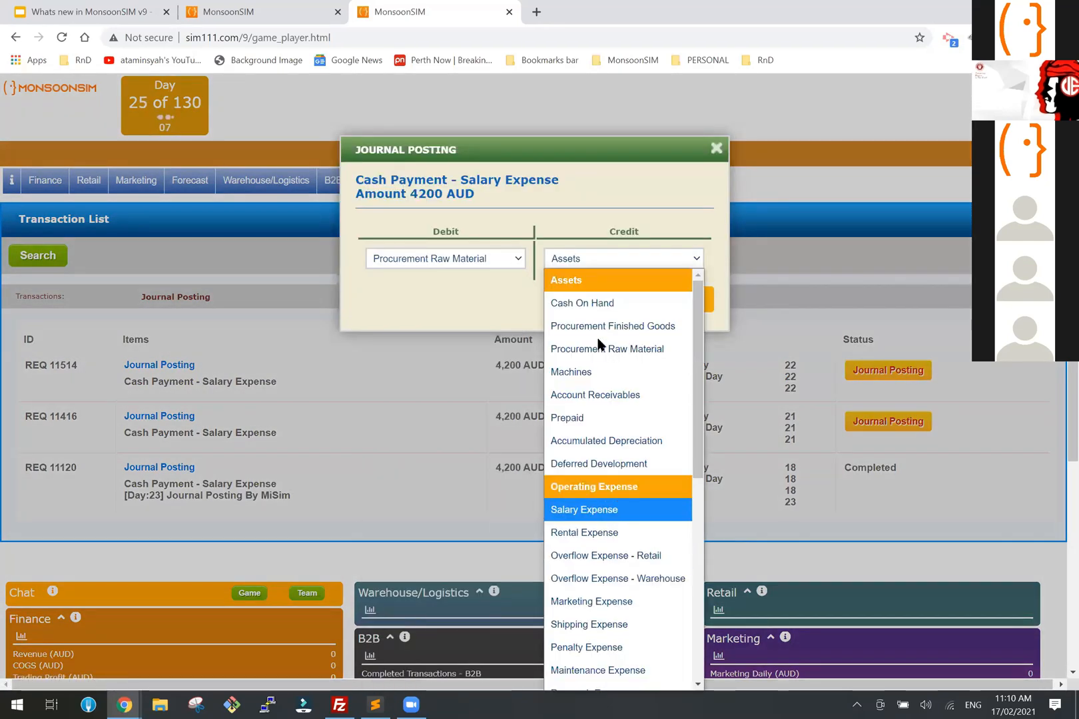
pyautogui.click(486, 266)
pyautogui.click(426, 303)
pyautogui.click(627, 259)
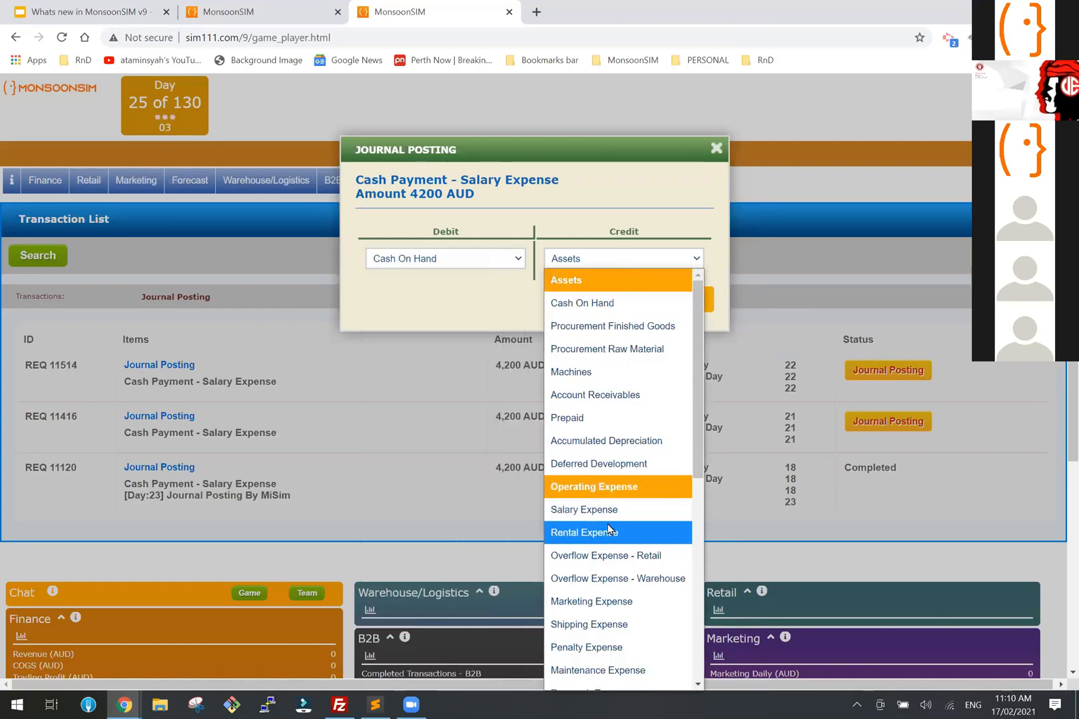
pyautogui.click(619, 504)
pyautogui.click(688, 301)
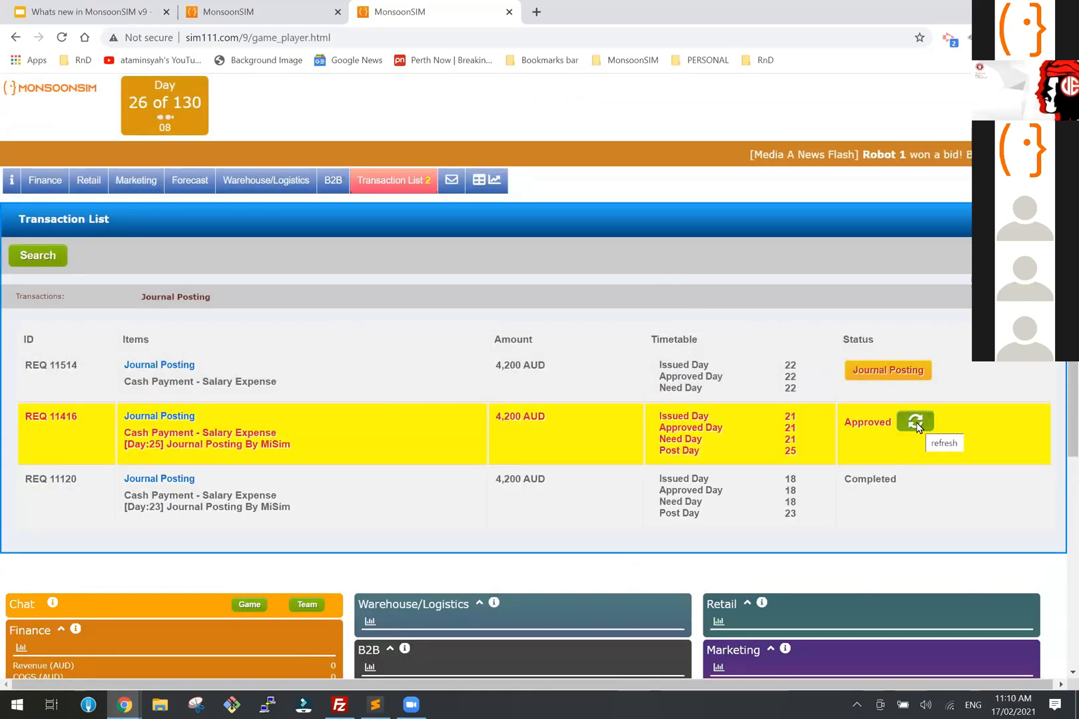
pyautogui.click(917, 425)
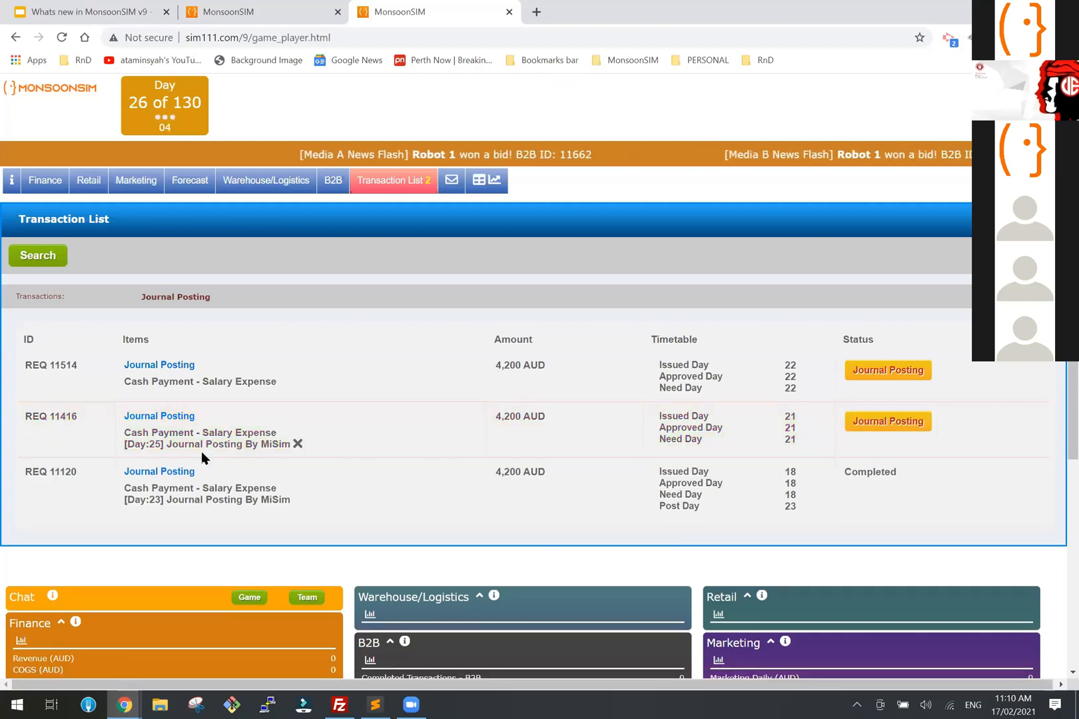
pyautogui.moveTo(165, 444); pyautogui.dragTo(321, 453)
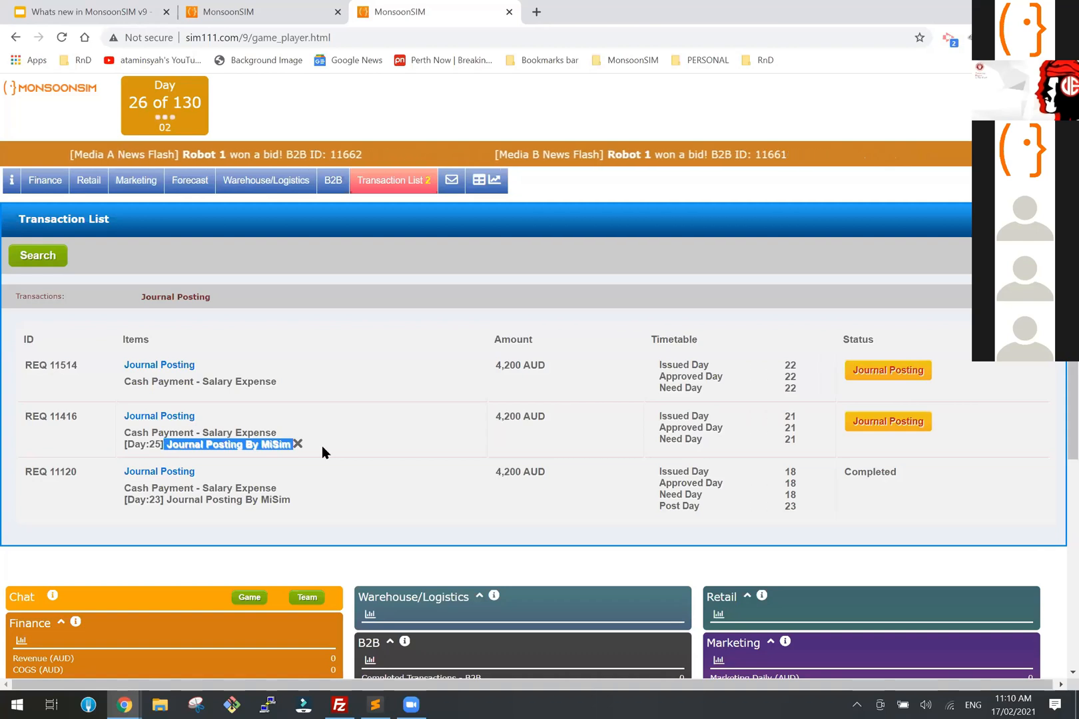
pyautogui.click(321, 453)
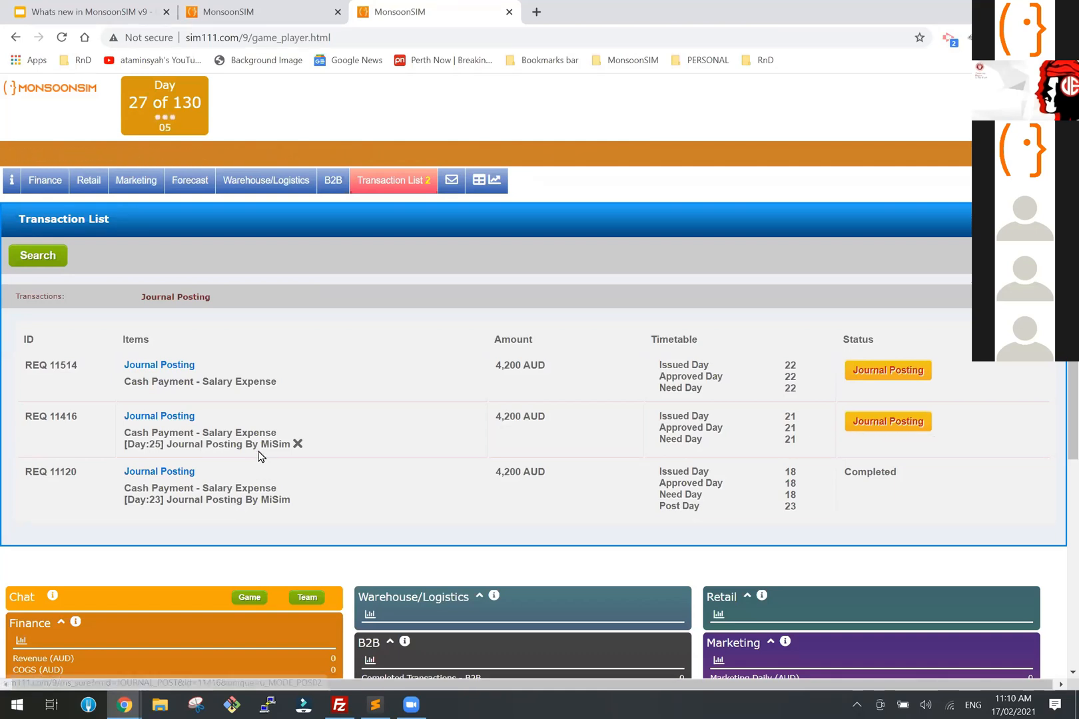
# Step: Chart the Finance report Journal Posting Total Problems (Accumulated) in Business Intelligence
pyautogui.click(500, 179)
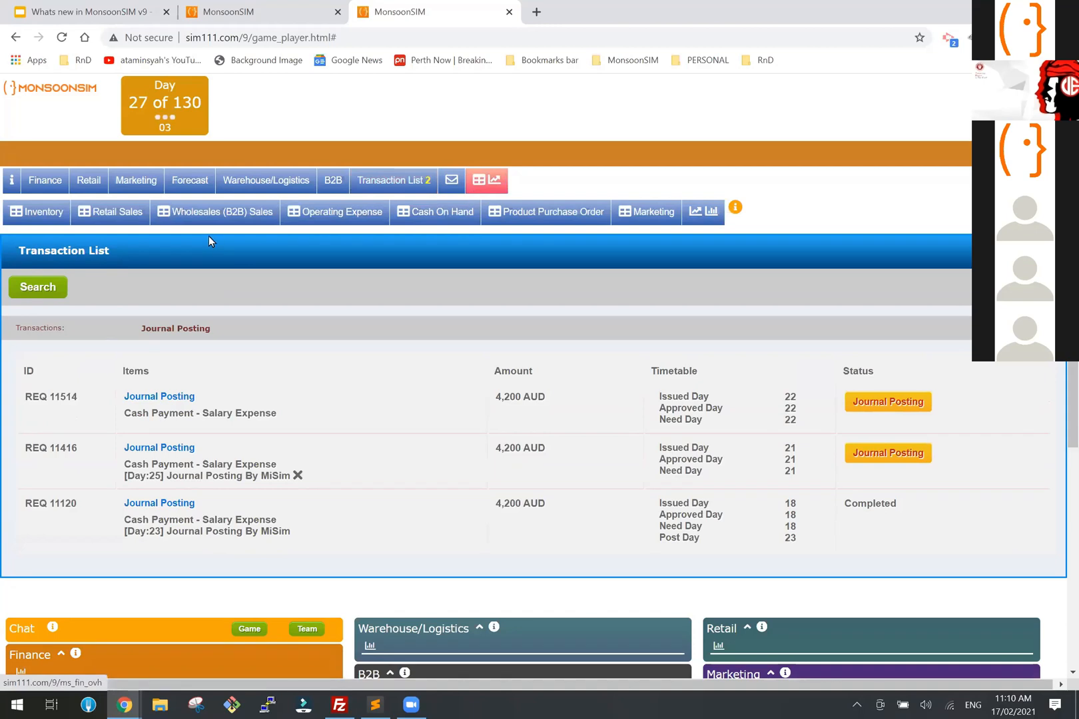
pyautogui.click(717, 213)
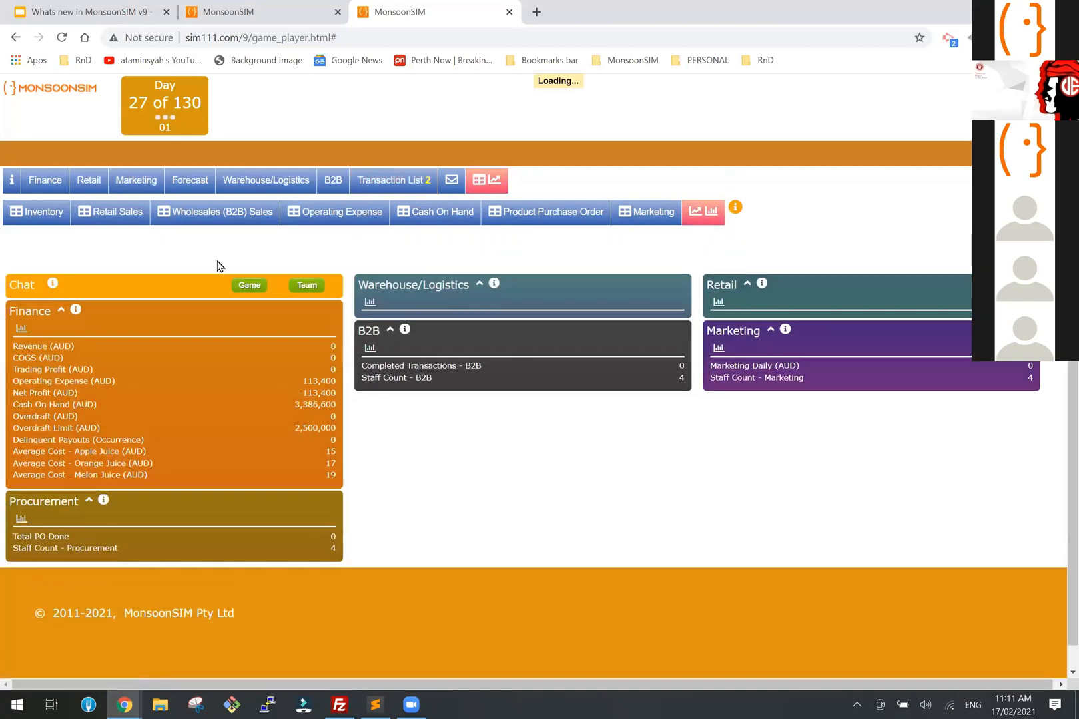
pyautogui.click(100, 288)
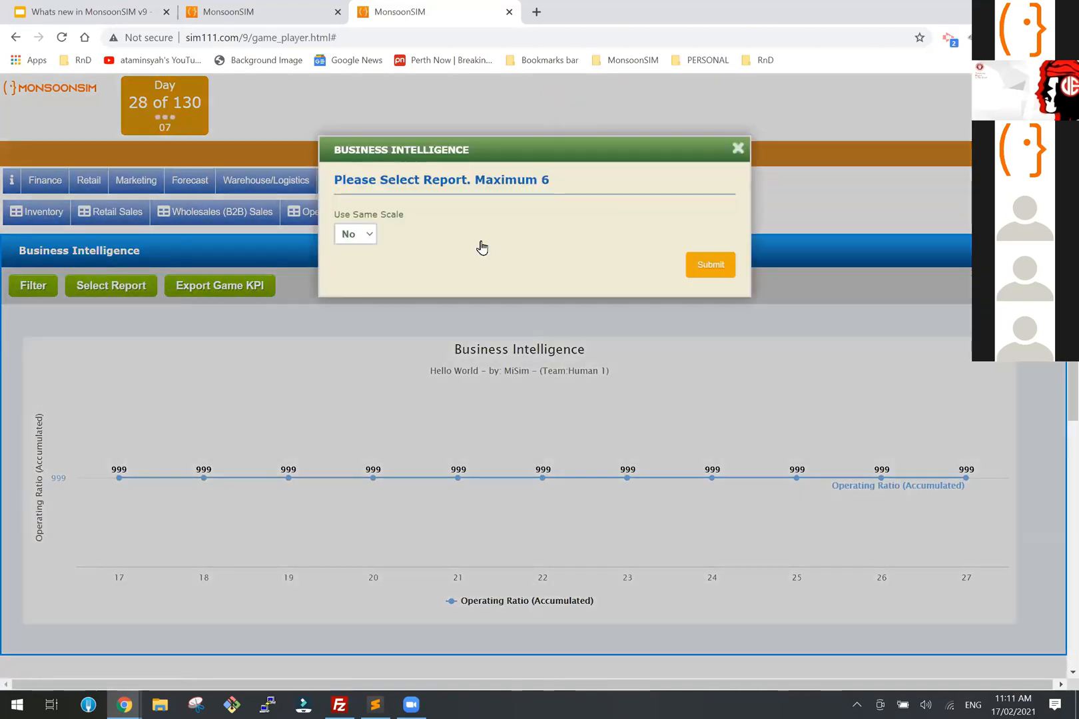
pyautogui.click(475, 226)
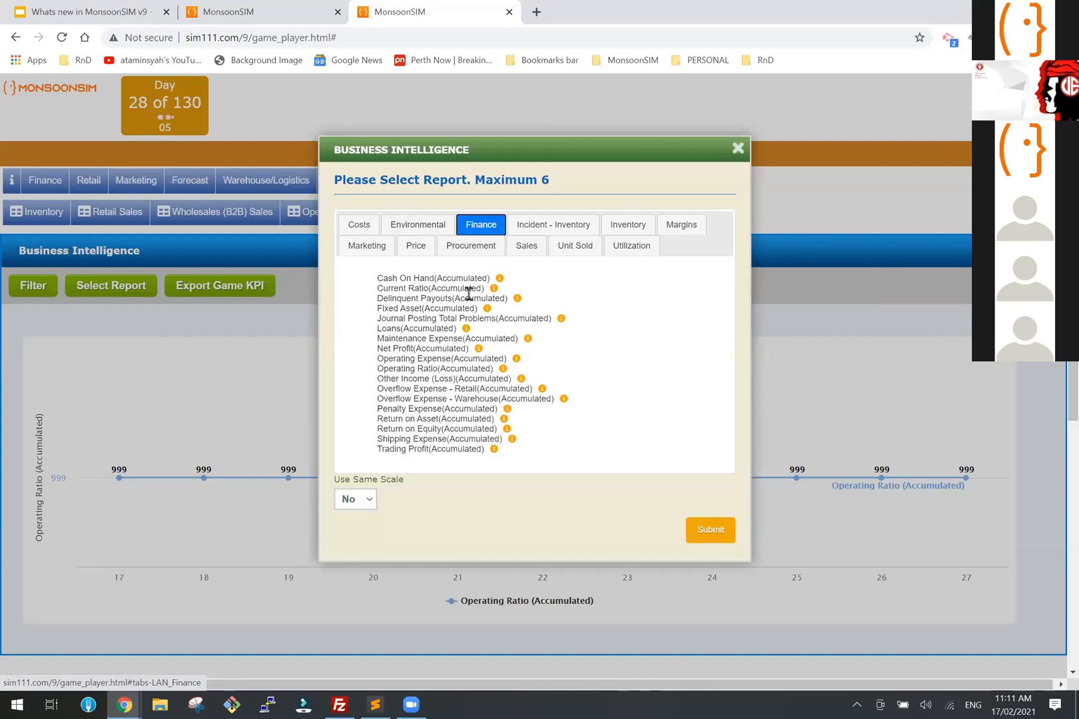
pyautogui.click(491, 319)
pyautogui.click(707, 530)
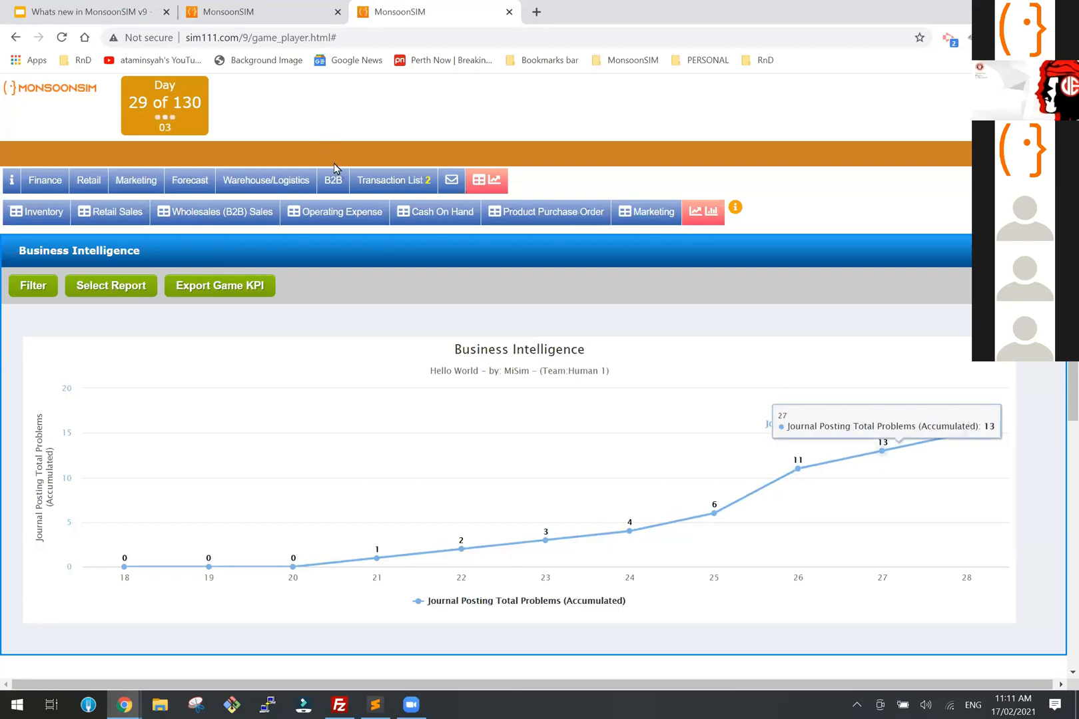
# Step: Repost the day-21 salary payment in the Transaction List with debit Salary Expense and credit Cash On Hand, and refresh its status
pyautogui.click(400, 187)
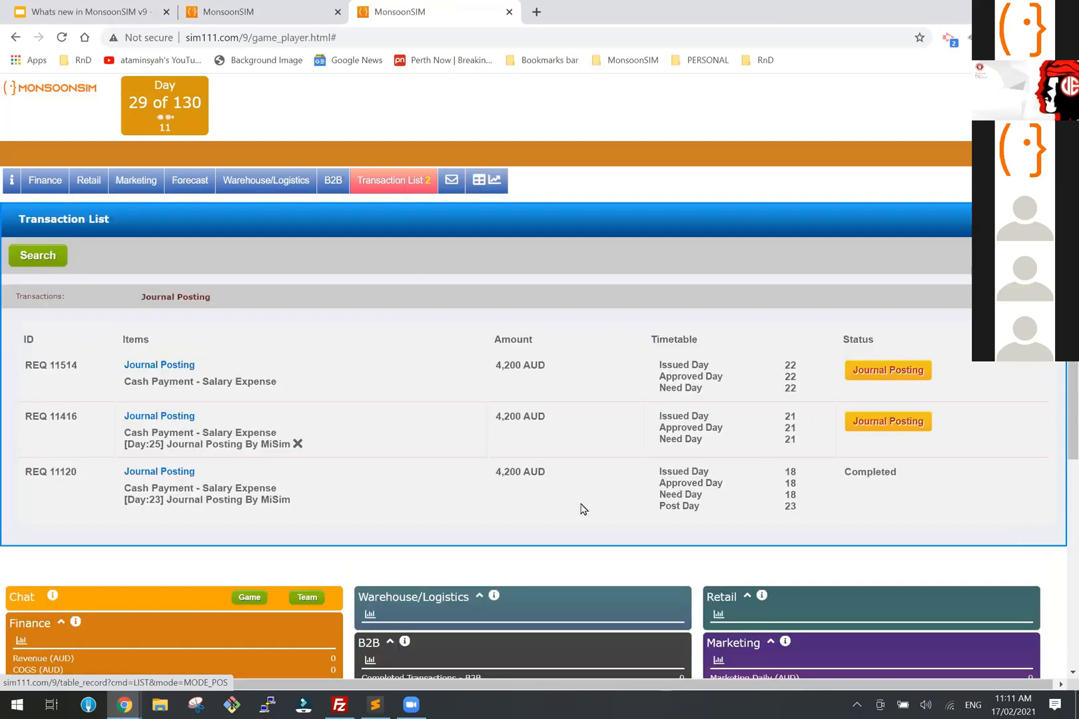
pyautogui.click(888, 421)
pyautogui.click(441, 260)
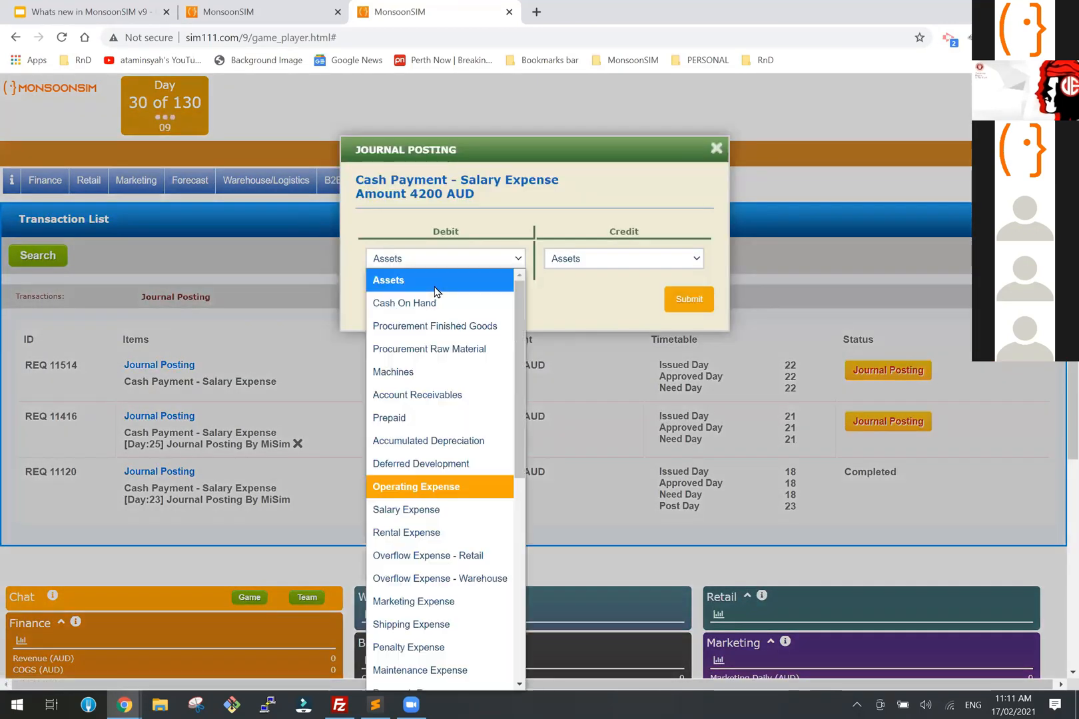
pyautogui.click(406, 509)
pyautogui.click(619, 257)
pyautogui.click(603, 303)
pyautogui.click(698, 302)
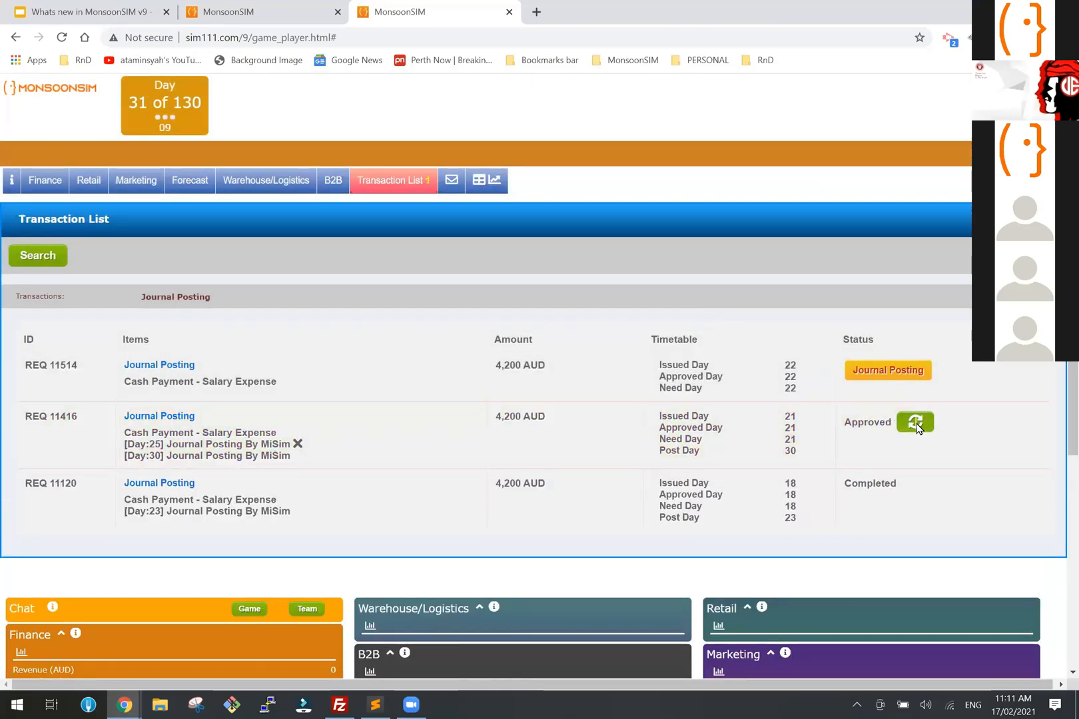
pyautogui.click(916, 426)
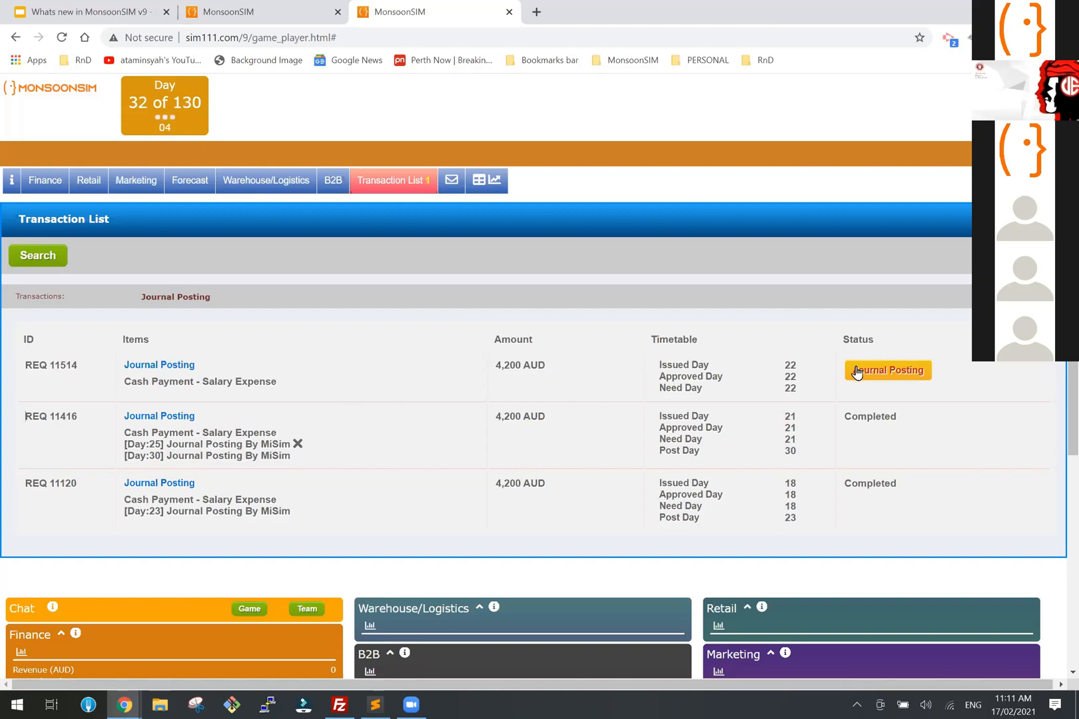
# Step: Search the Transaction List for transactions of type Journal Posting
pyautogui.moveTo(178, 381); pyautogui.dragTo(292, 388)
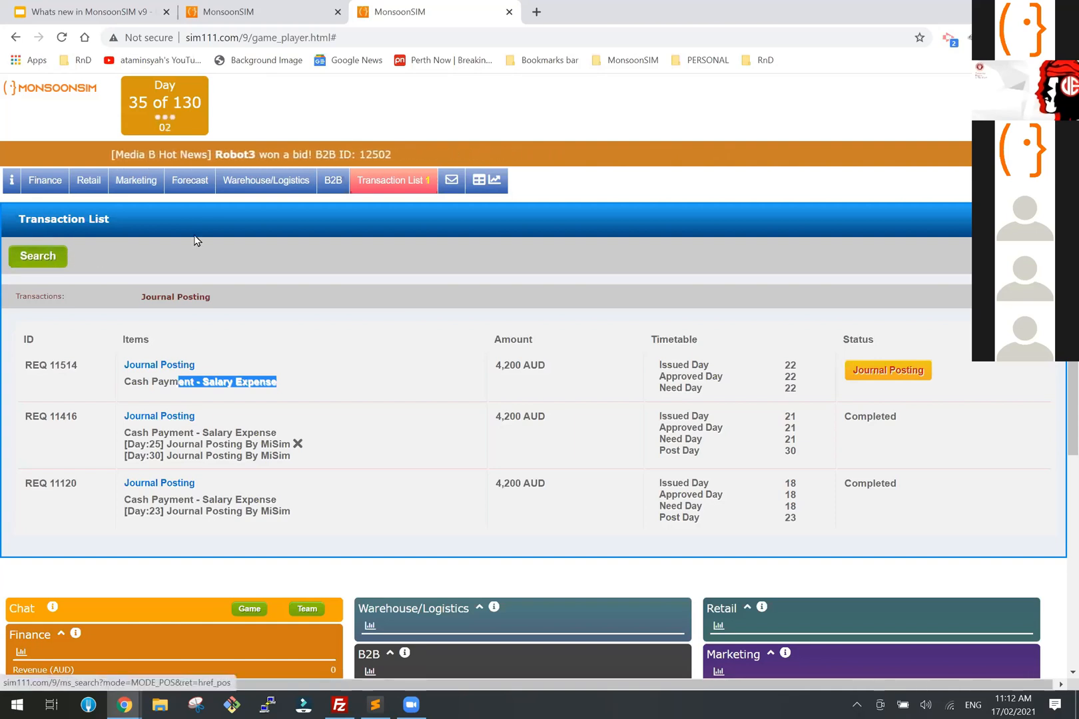
pyautogui.click(40, 257)
pyautogui.click(489, 209)
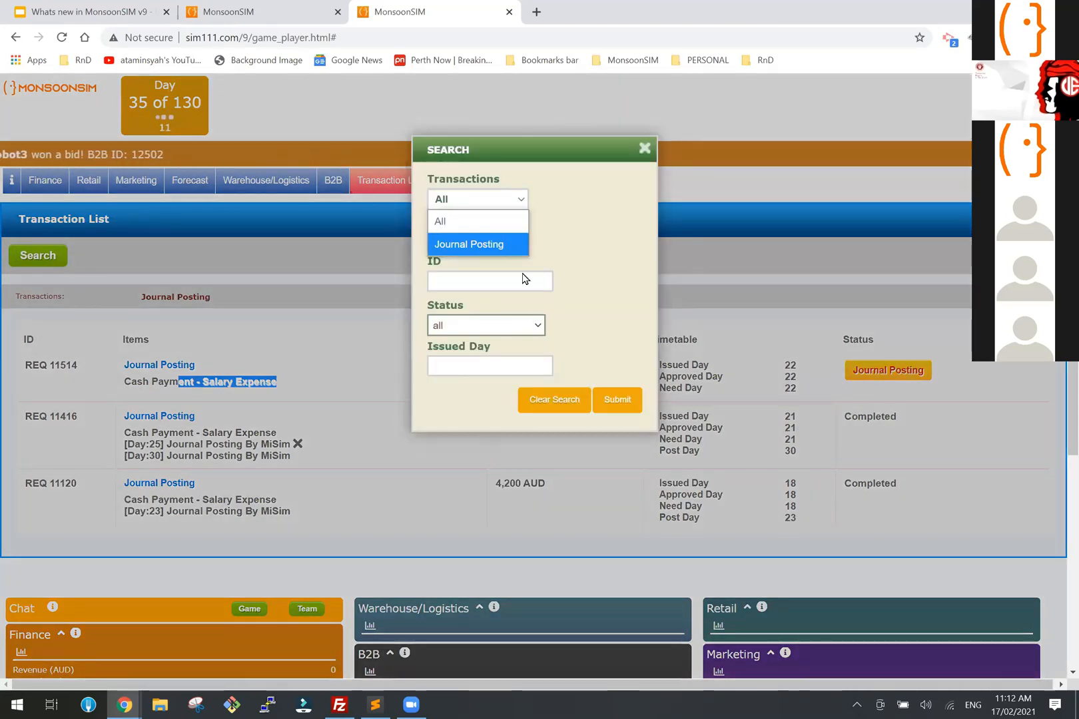
pyautogui.click(505, 247)
pyautogui.click(614, 403)
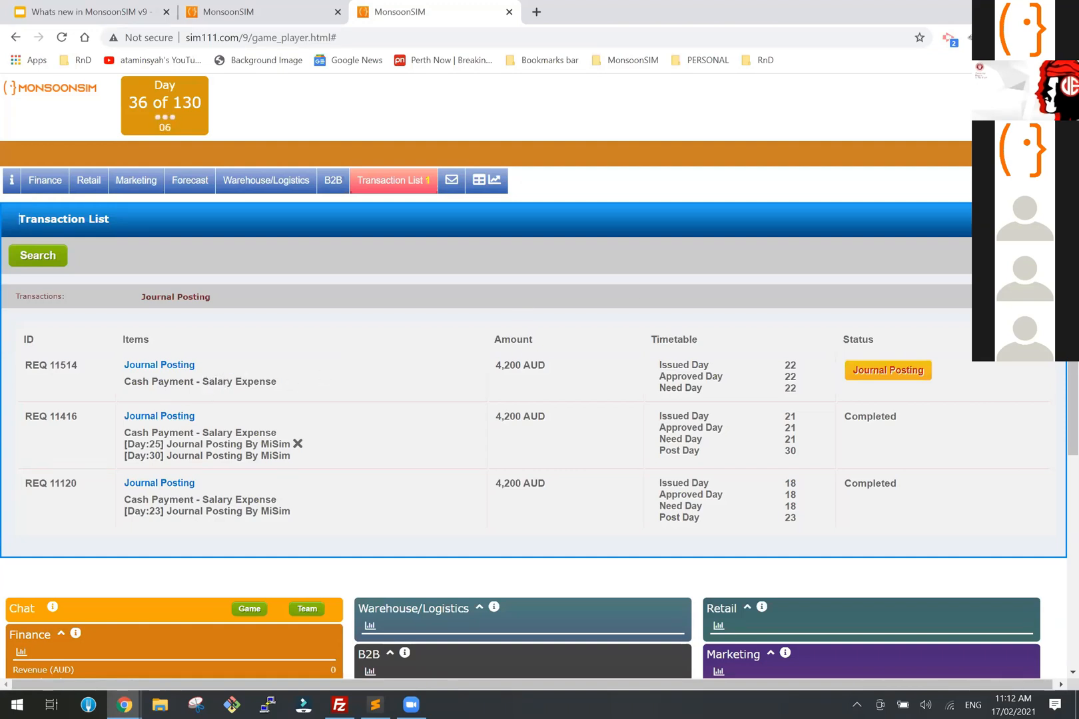
# Step: Close the Transaction List and switch to the Google Slides deck
pyautogui.click(1049, 220)
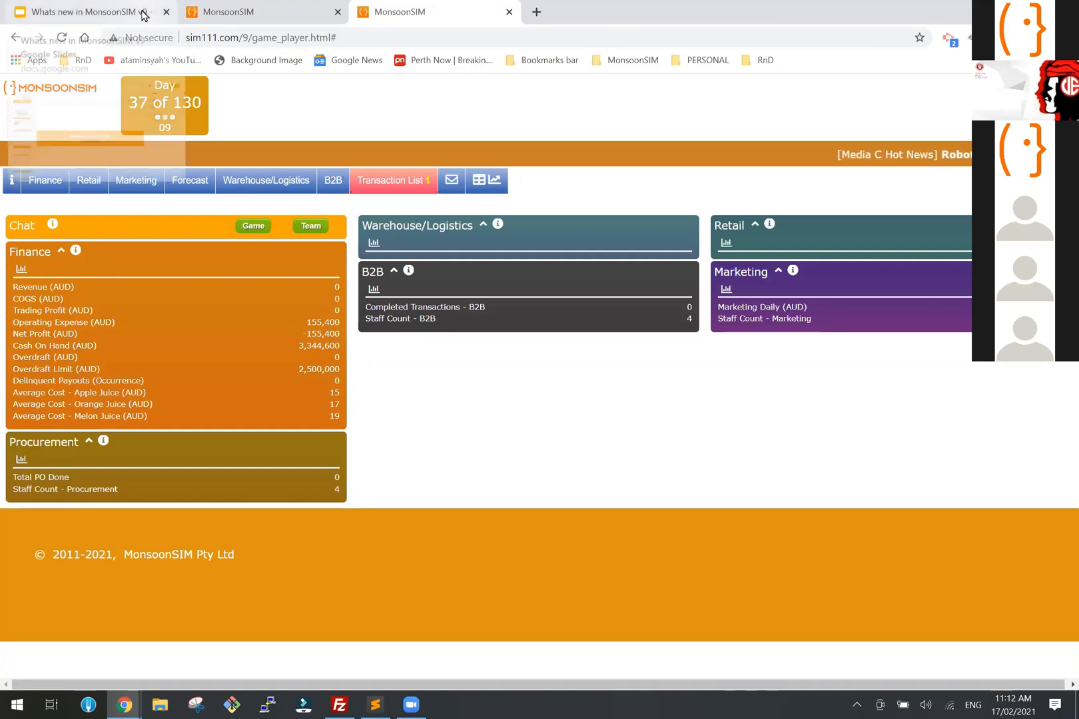
pyautogui.click(77, 11)
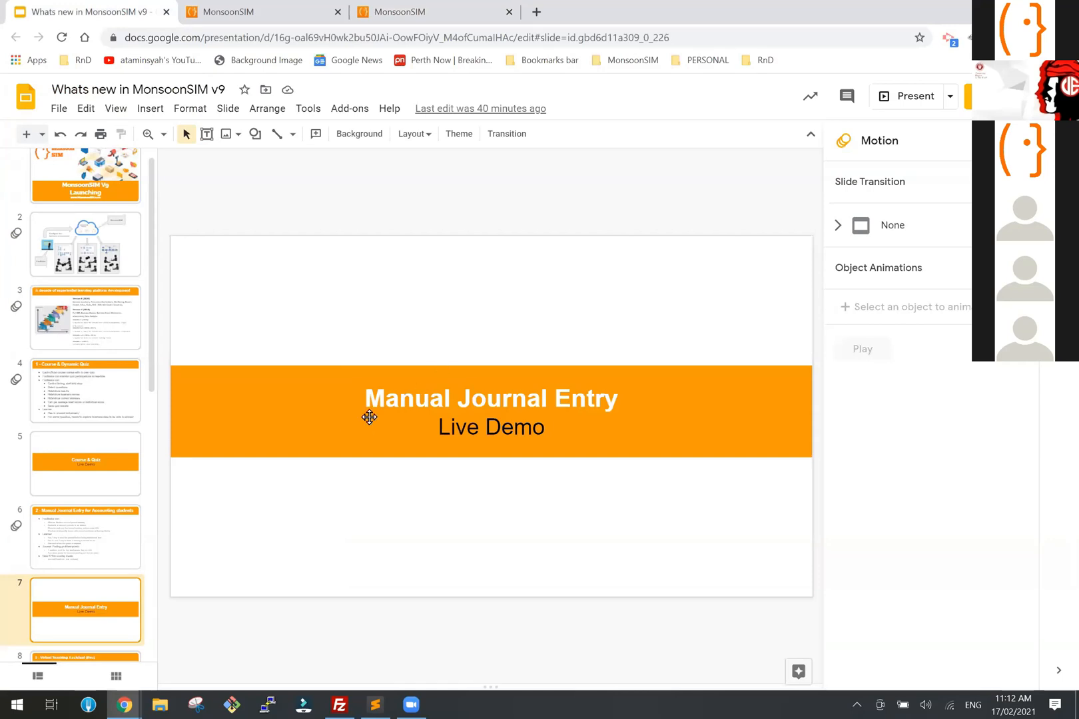
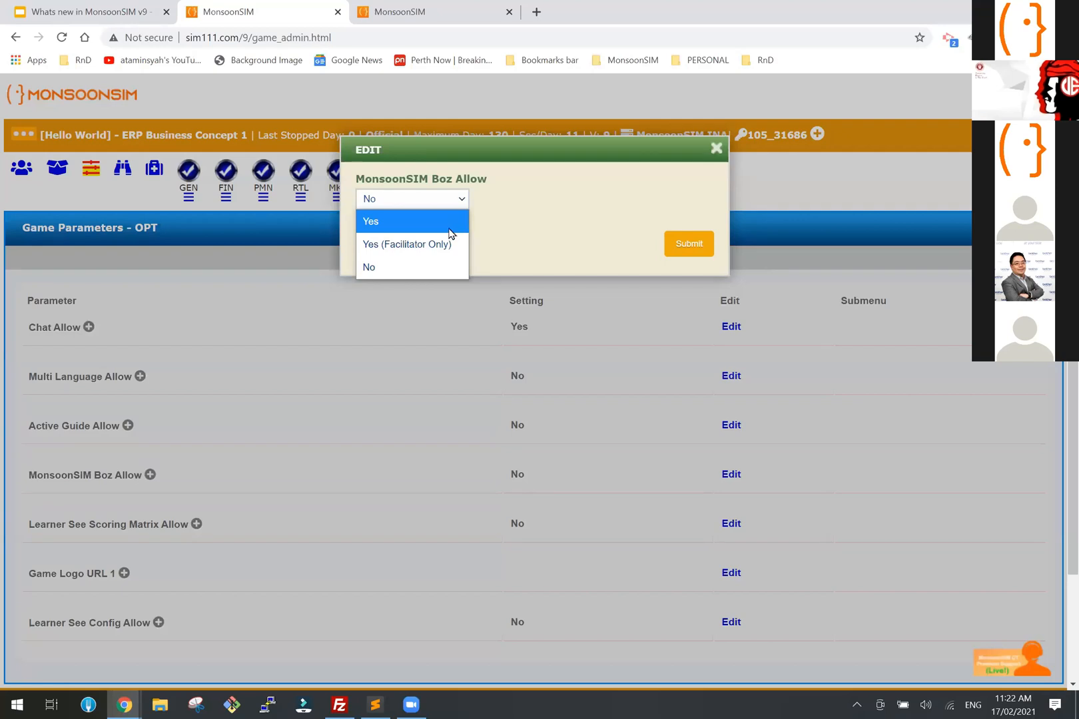
# Step: Set the MonsoonSIM Boz Allow parameter to Yes, submit it, and open the game control options
pyautogui.click(430, 244)
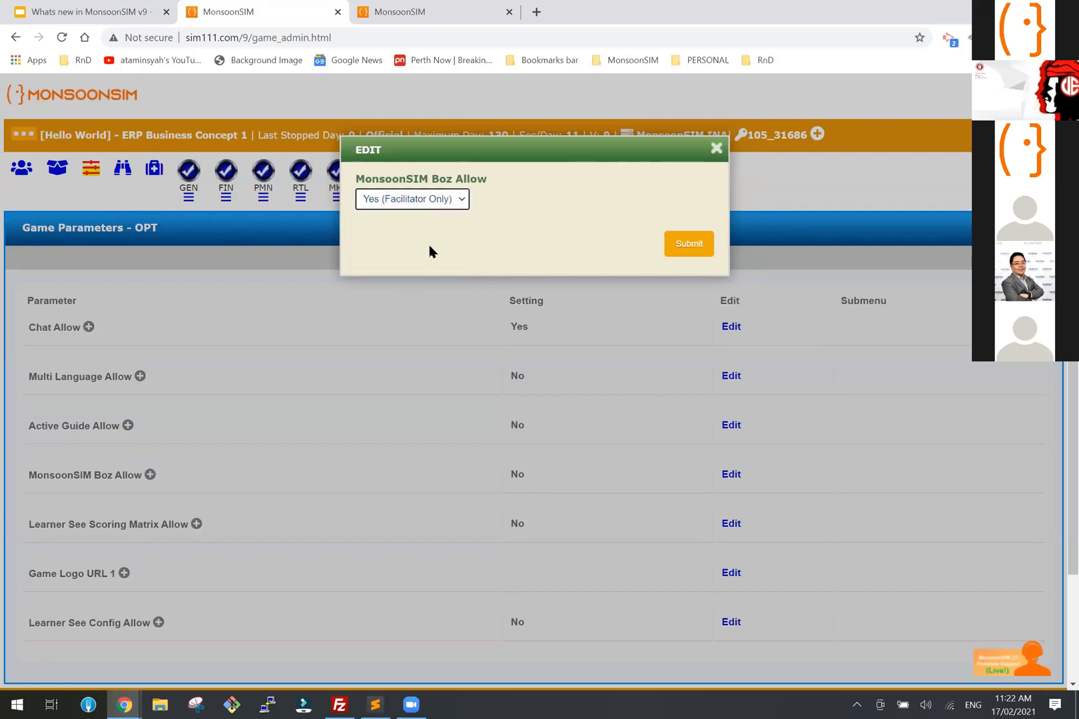
pyautogui.click(439, 201)
pyautogui.click(418, 228)
pyautogui.click(690, 244)
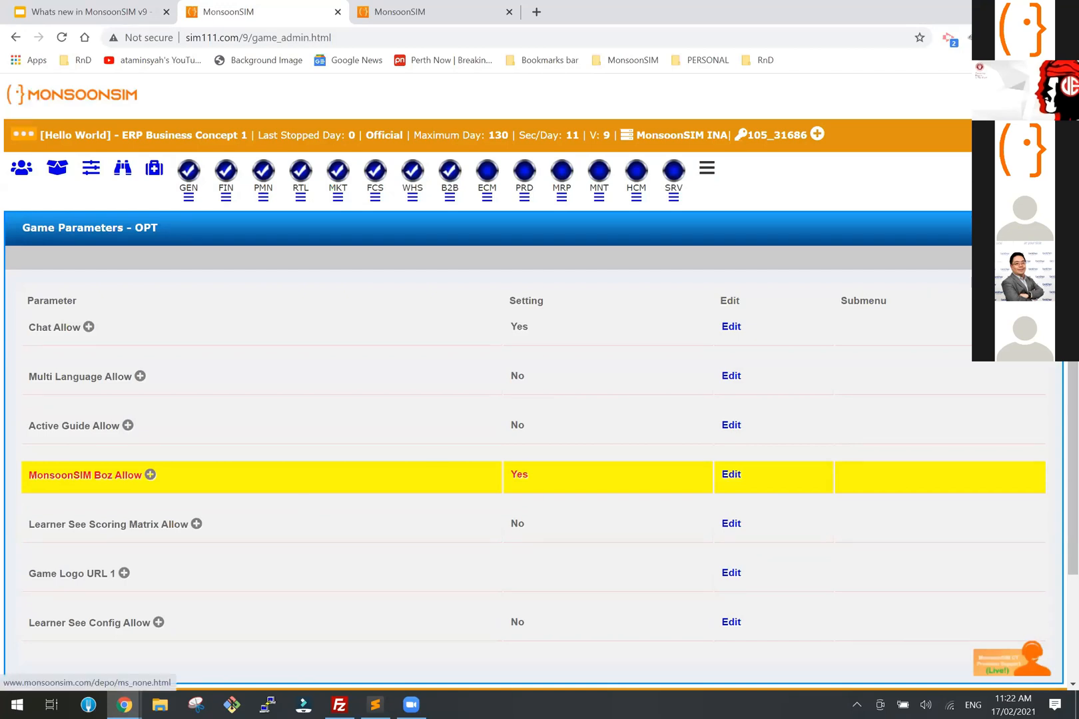
pyautogui.click(708, 170)
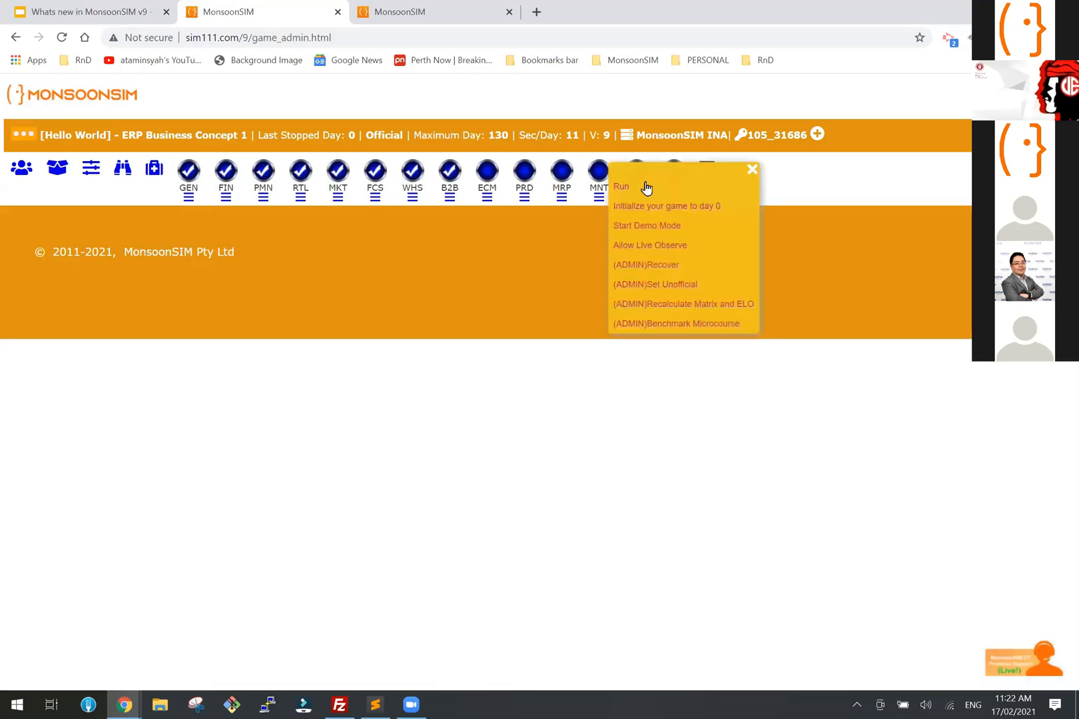
# Step: Switch to the learner page and step through Boz's basic navigation tour up to the menus explanation, closing it there
pyautogui.click(411, 9)
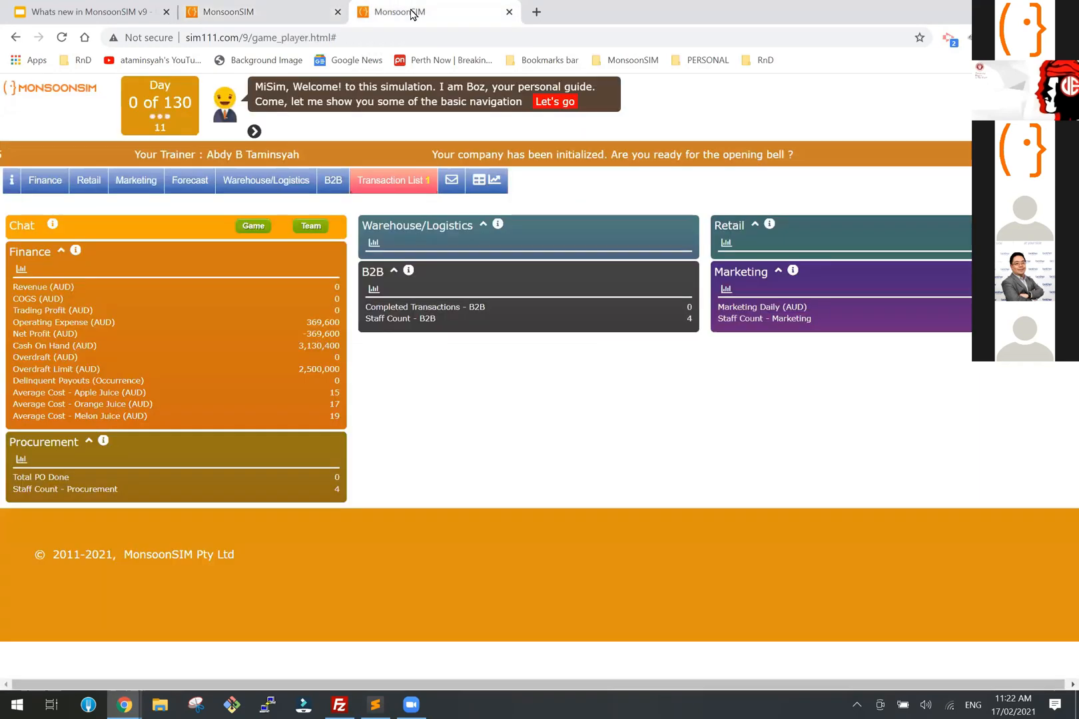
pyautogui.doubleClick(281, 87)
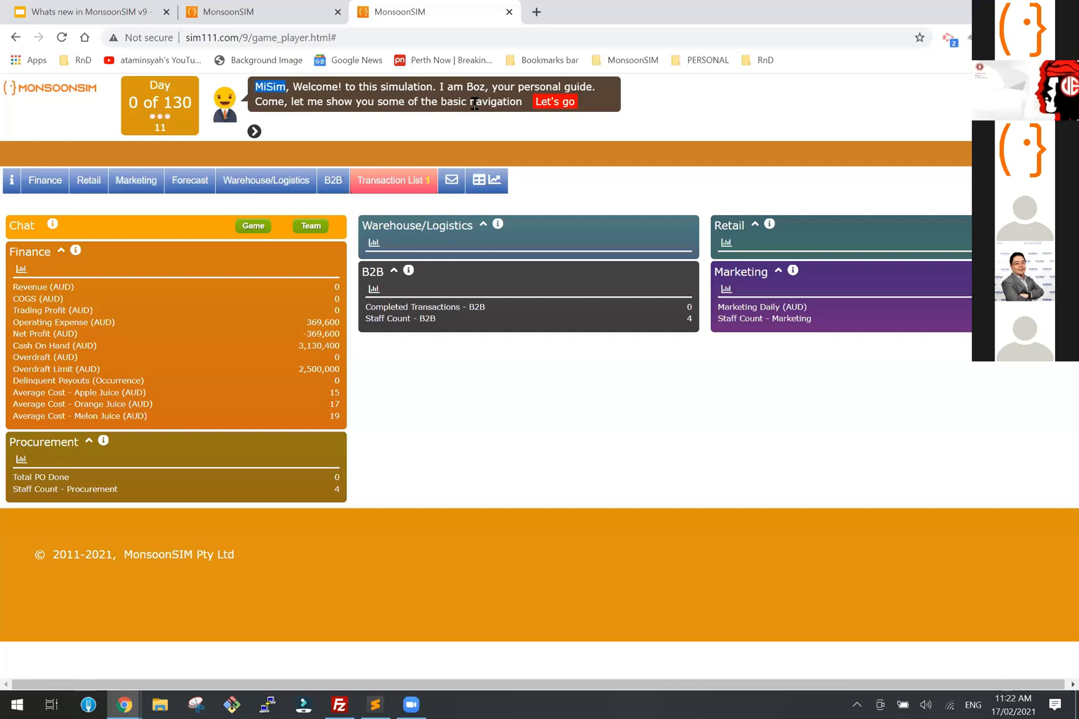
pyautogui.click(555, 104)
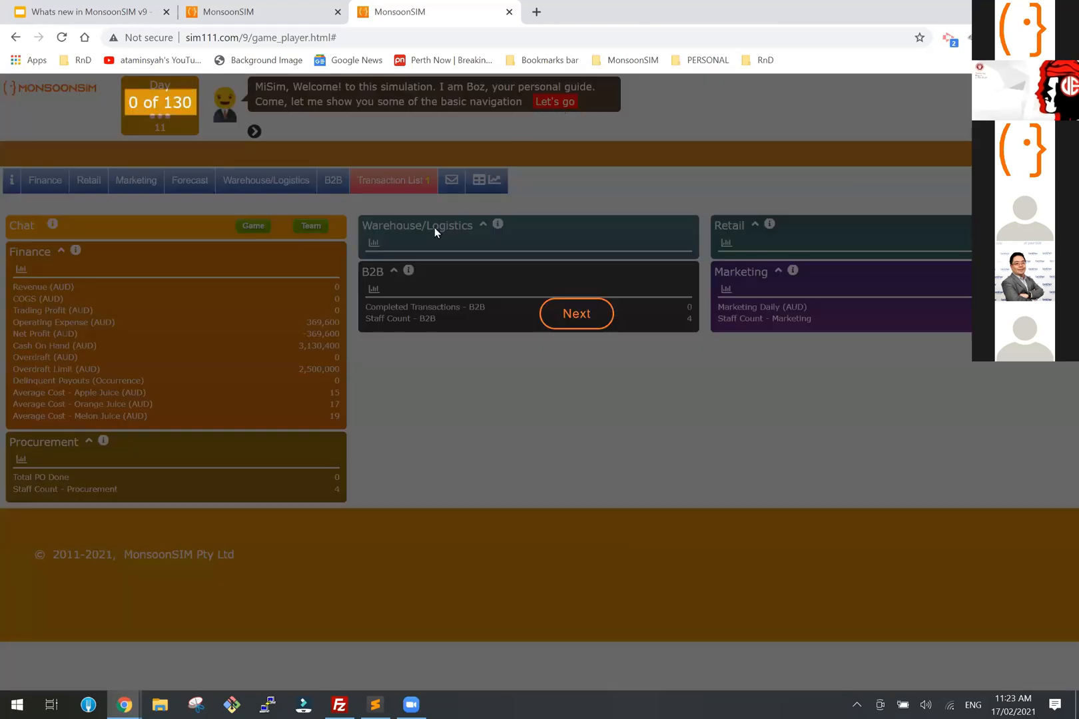
pyautogui.click(556, 324)
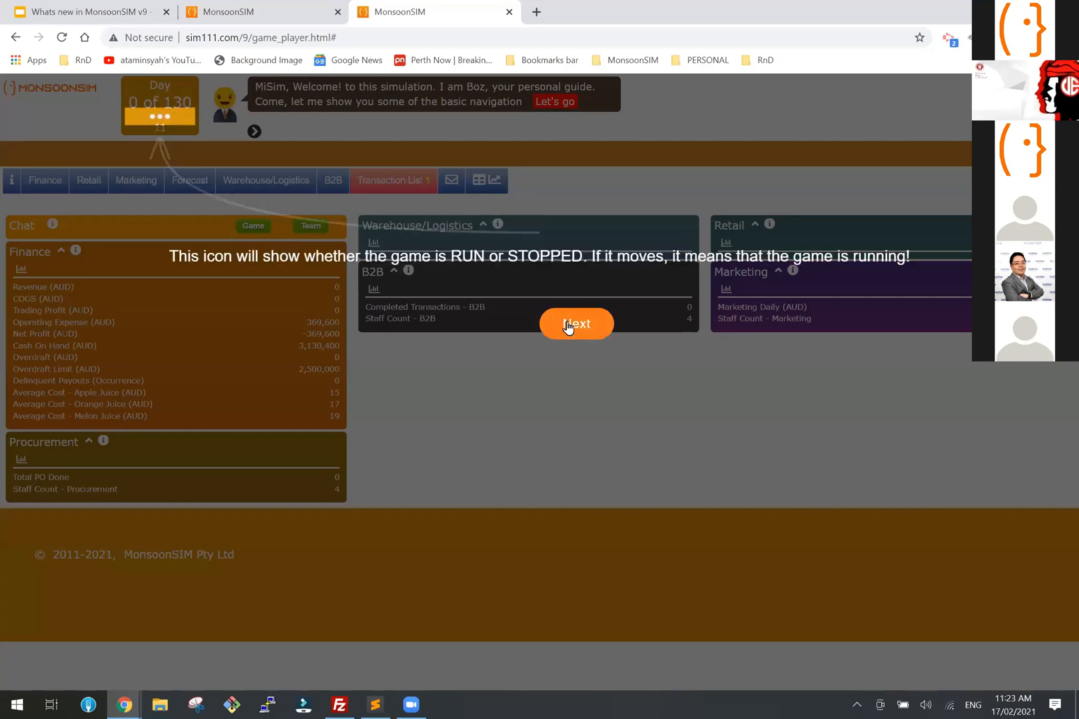
pyautogui.click(570, 326)
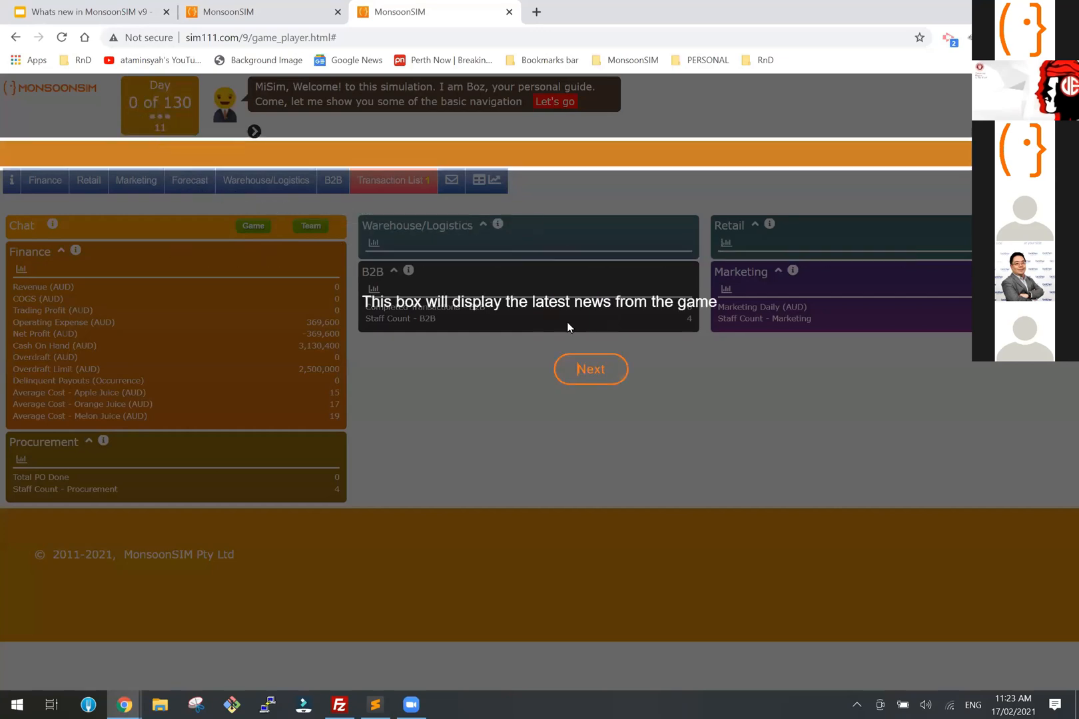
pyautogui.click(584, 361)
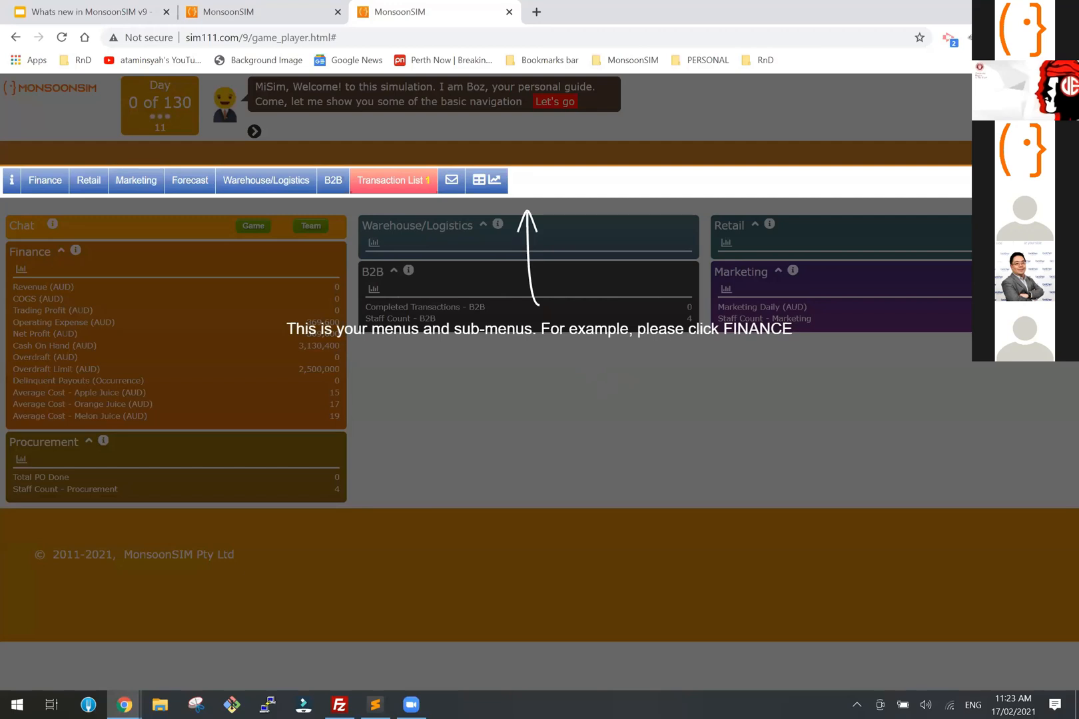
pyautogui.click(1057, 94)
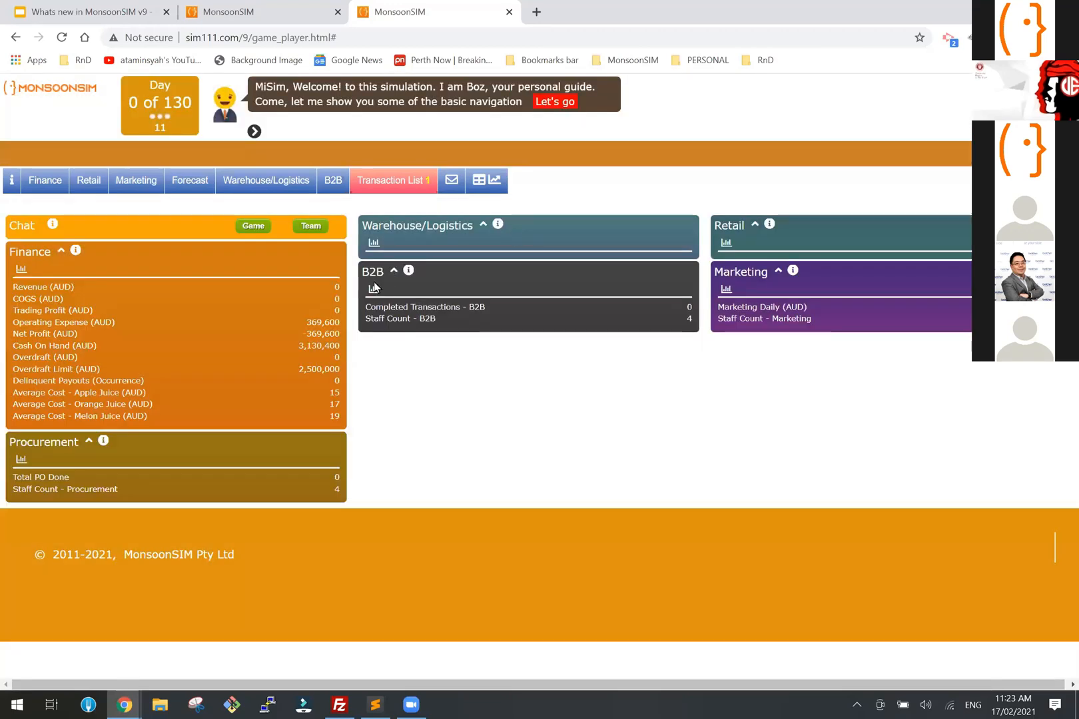
# Step: Follow Boz's chat tour through the Game and Team chats, and collapse both chat boxes when it ends
pyautogui.click(254, 131)
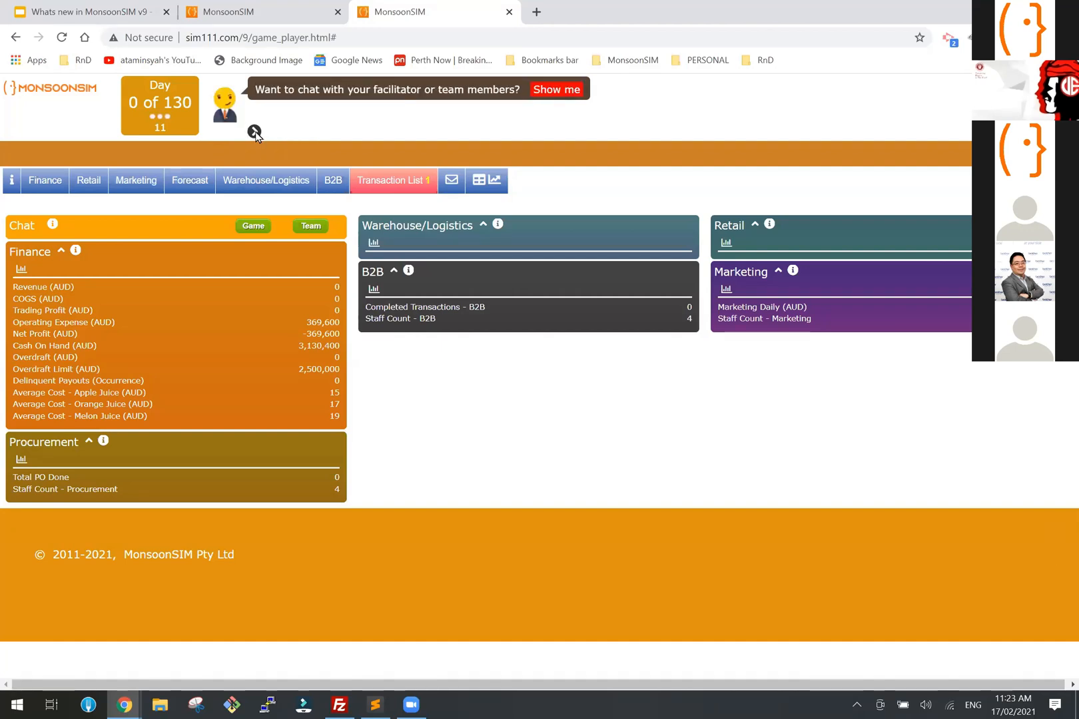
pyautogui.click(556, 89)
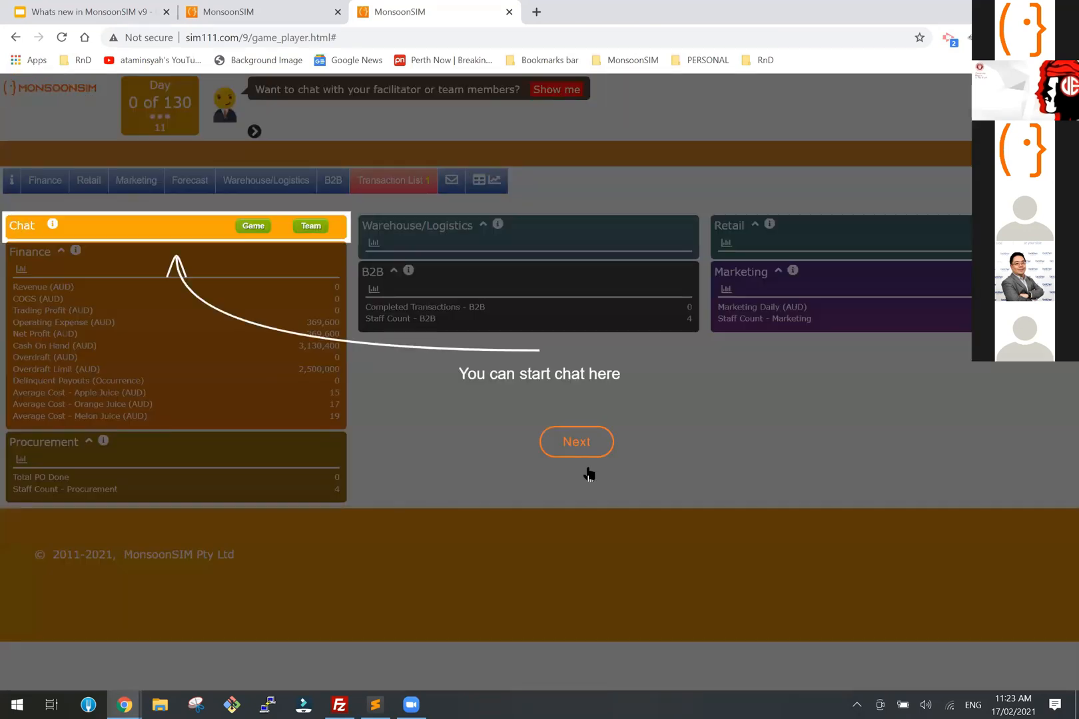
pyautogui.click(588, 443)
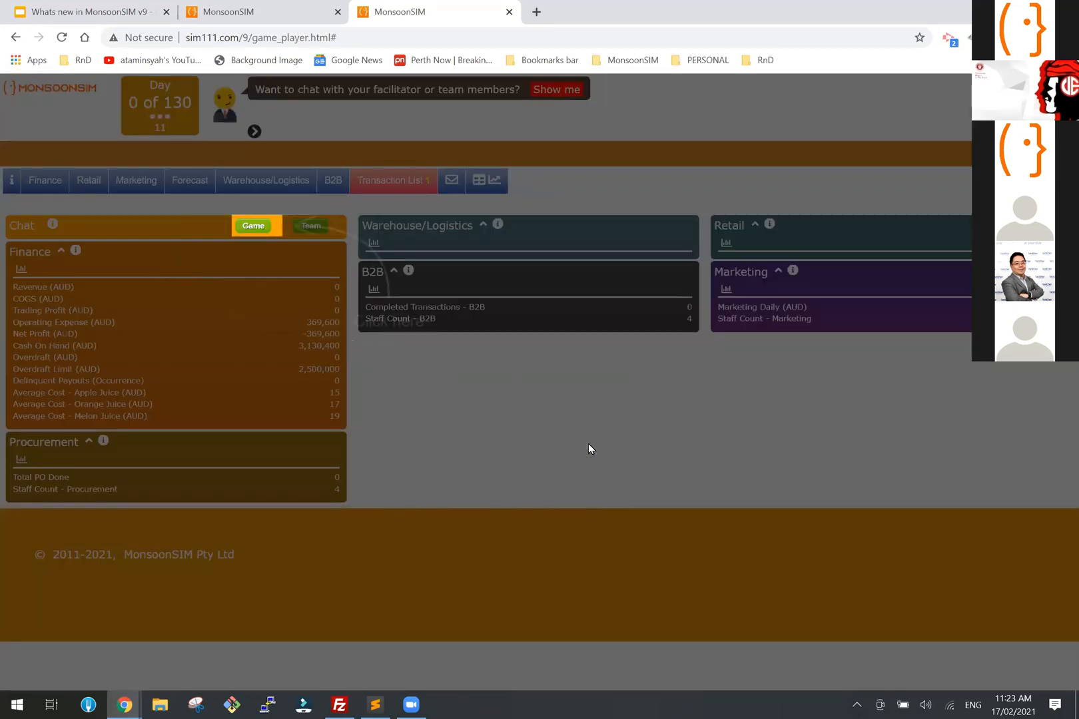
pyautogui.click(258, 228)
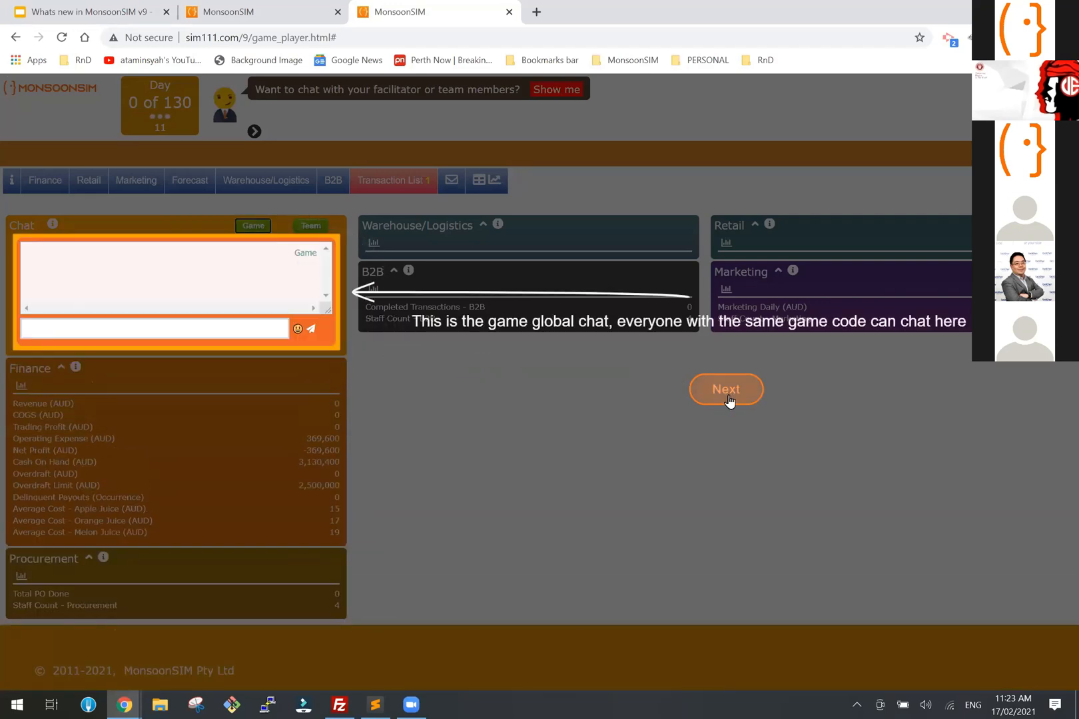
pyautogui.click(732, 393)
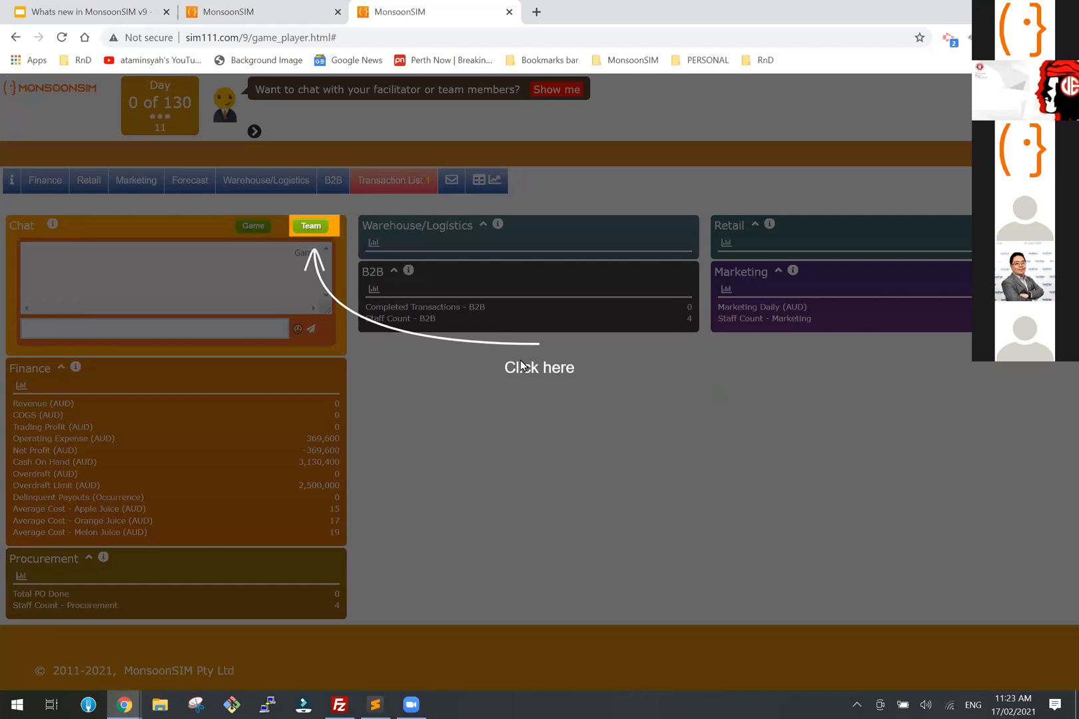
pyautogui.click(317, 230)
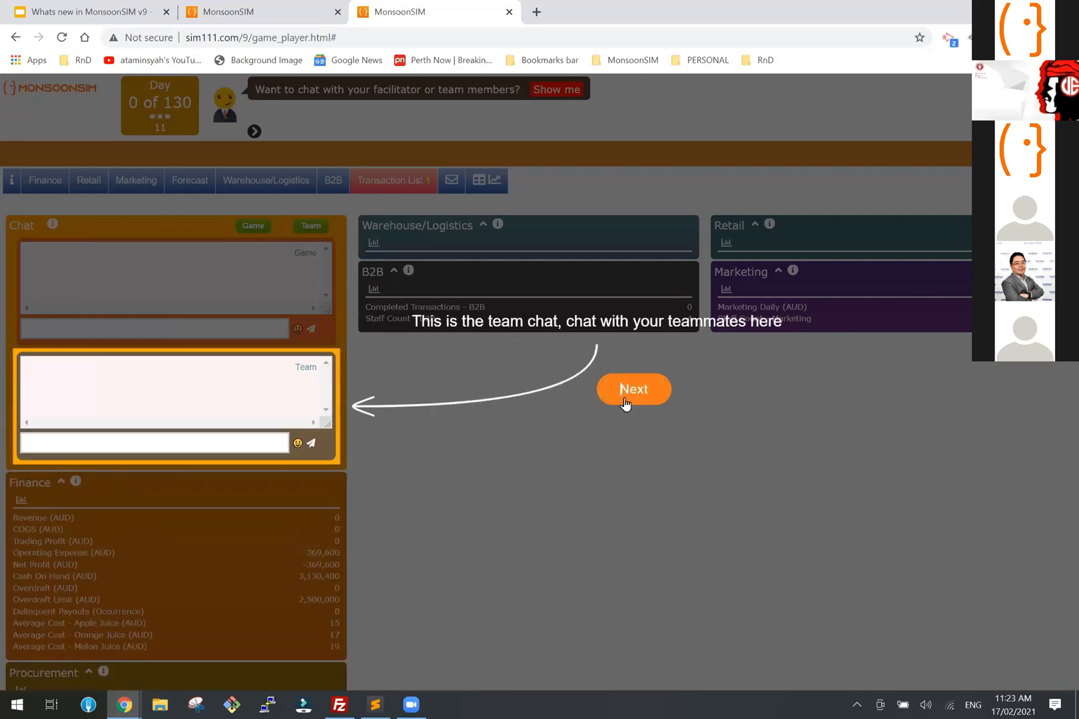
pyautogui.click(633, 389)
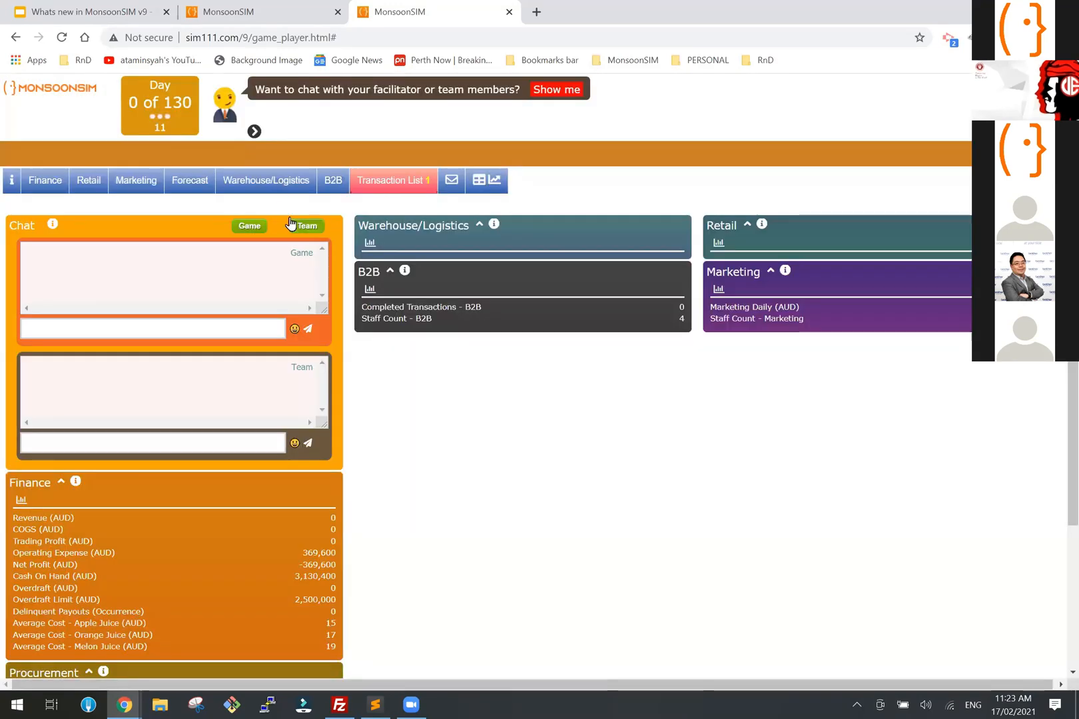
pyautogui.click(305, 226)
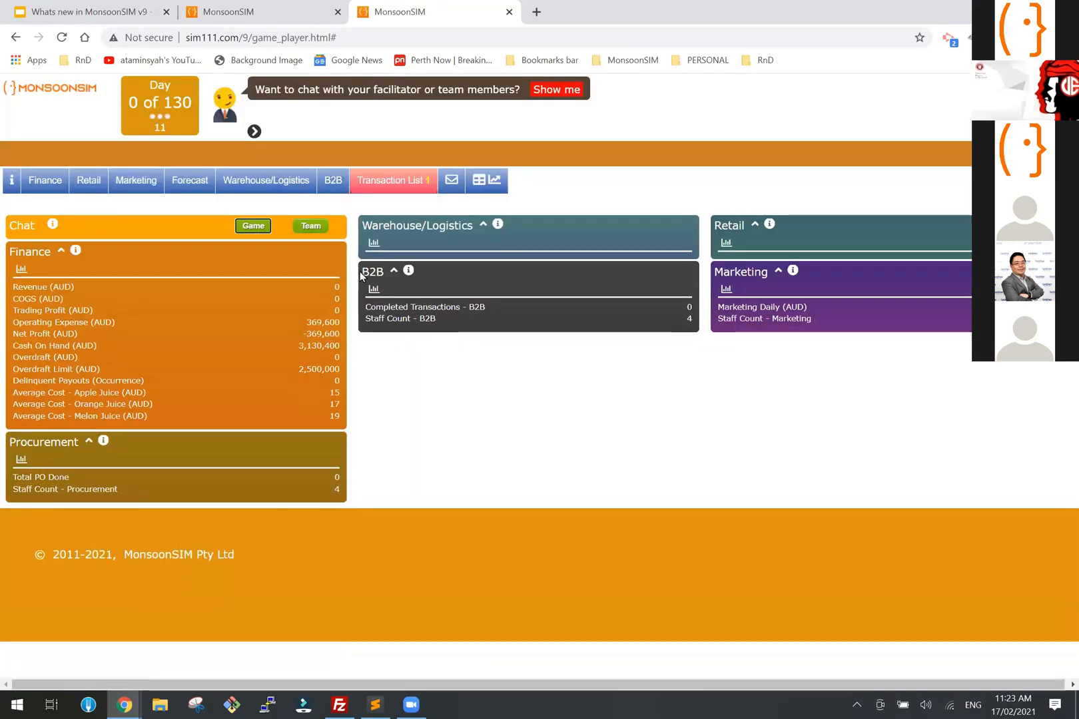
# Step: Advance Boz to the game environment tip and follow its guide to the game information
pyautogui.click(254, 132)
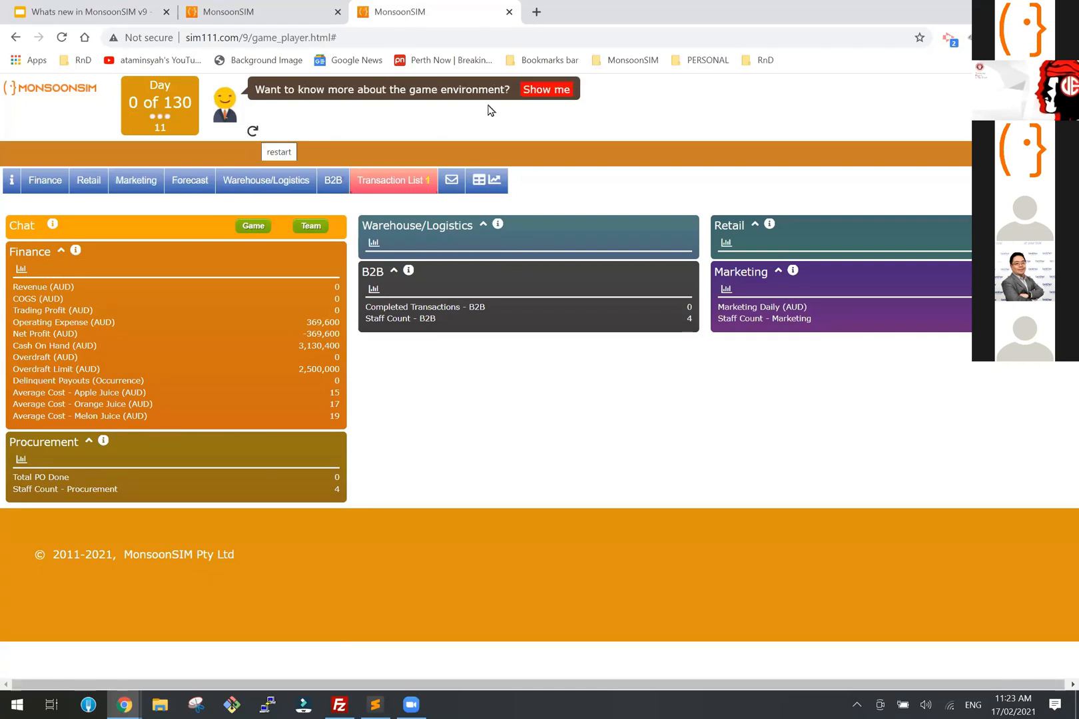
pyautogui.click(543, 93)
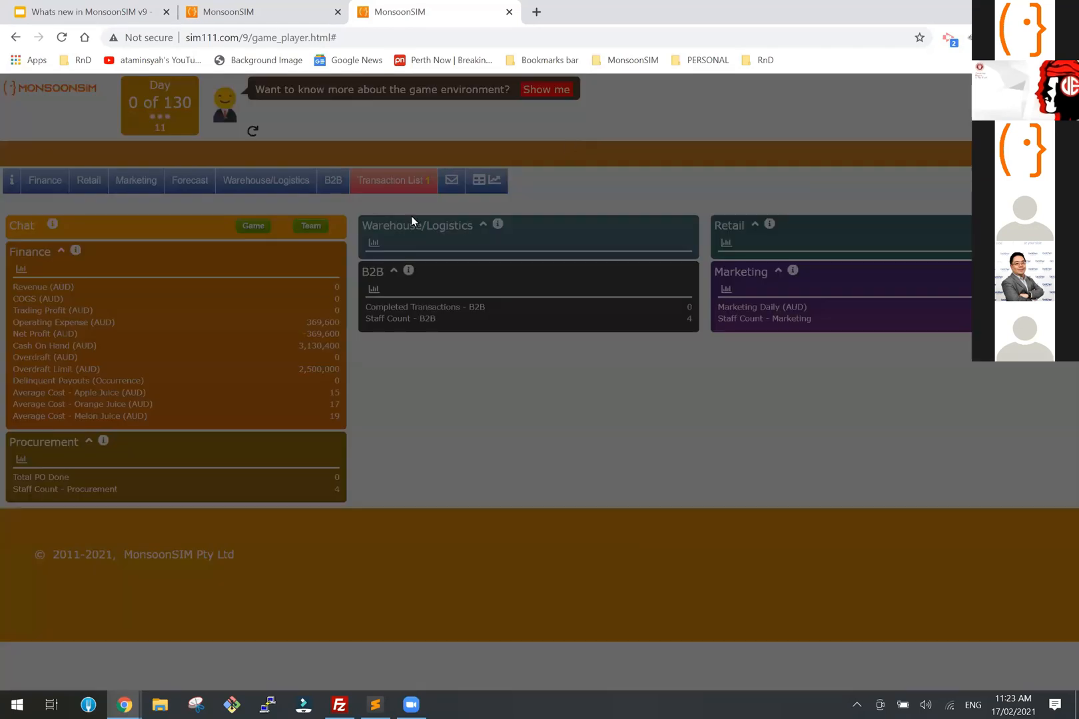
pyautogui.click(11, 181)
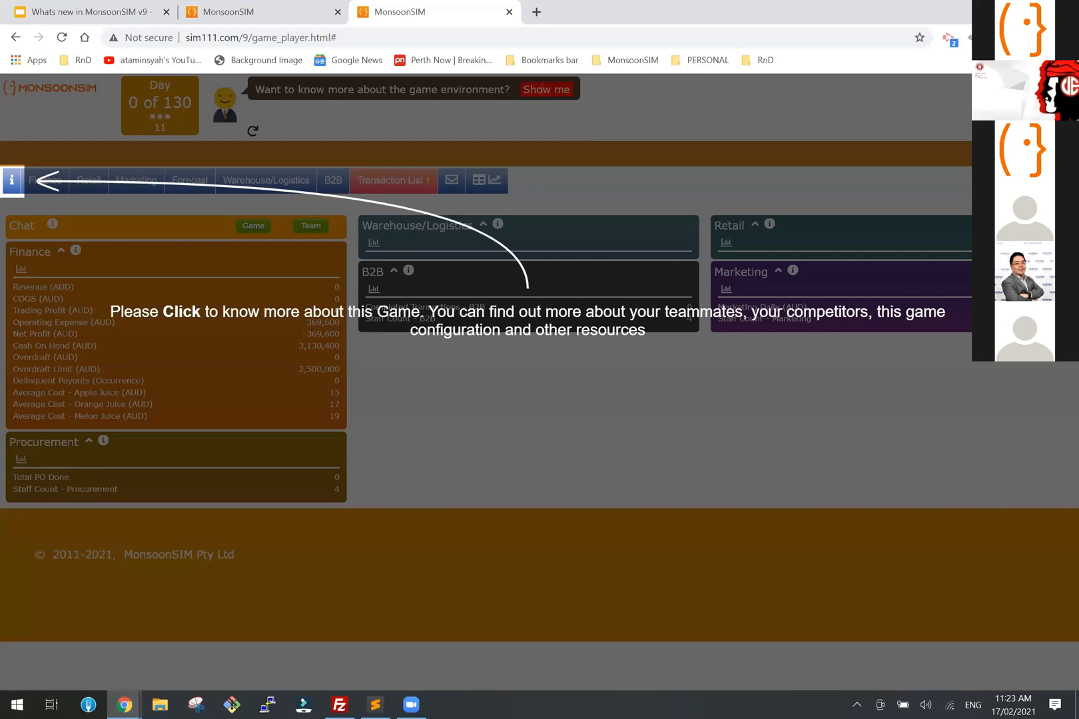
# Step: Restart Boz's tips and cycle through them back to the welcome message
pyautogui.click(253, 132)
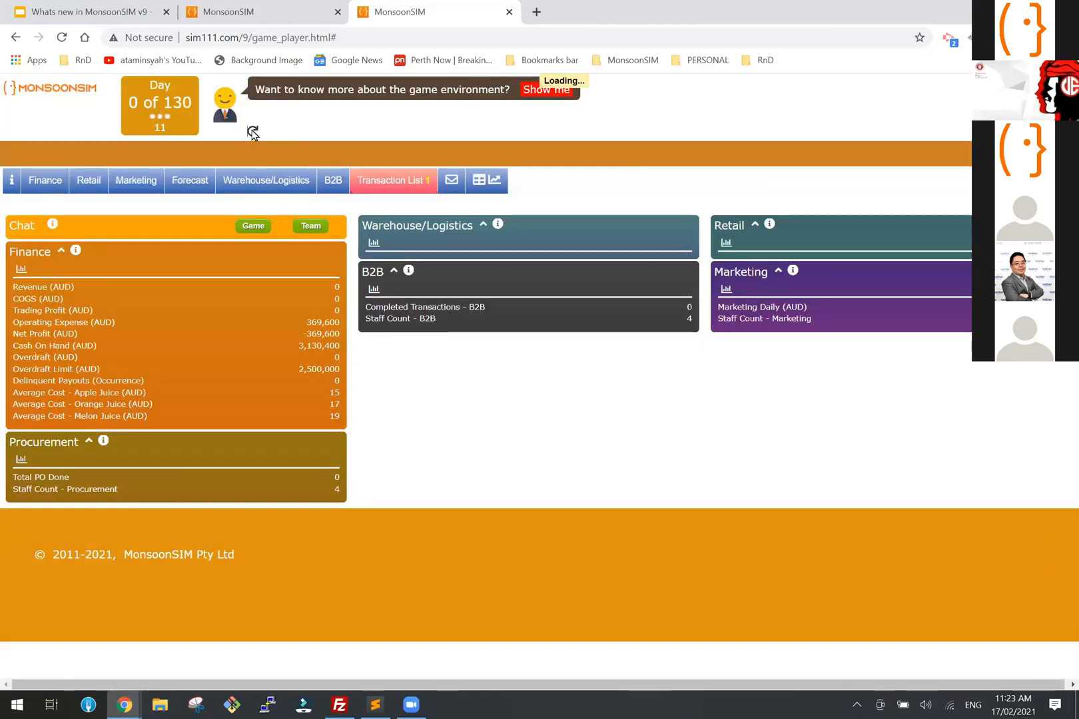
pyautogui.click(253, 132)
pyautogui.click(253, 132)
pyautogui.click(253, 132)
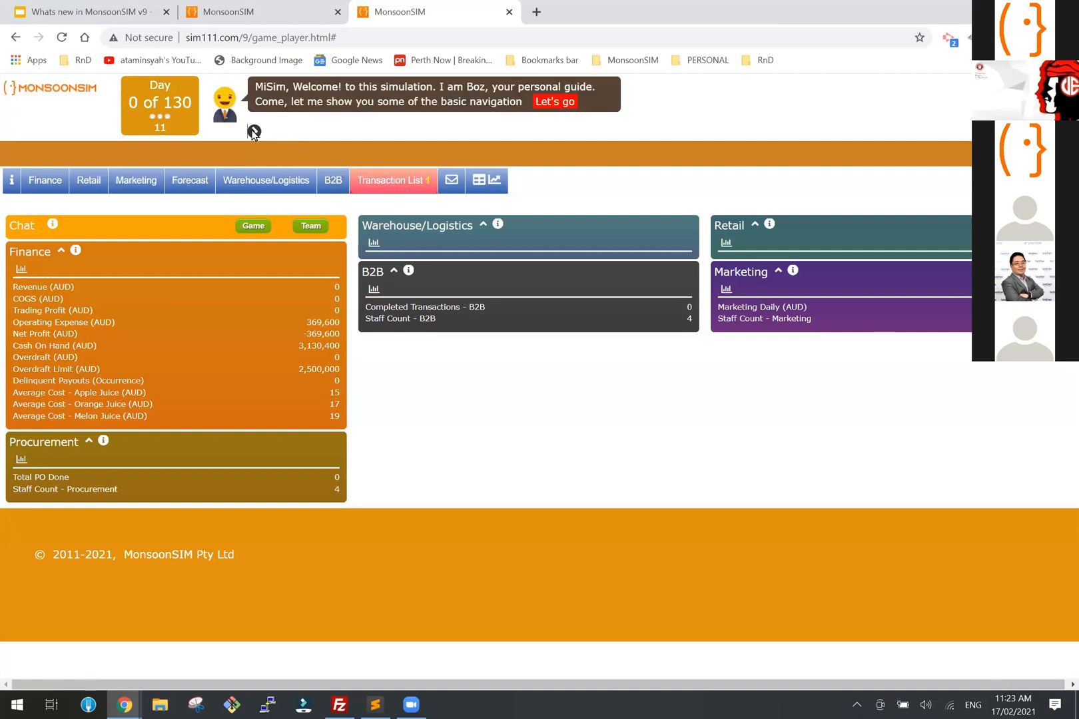
pyautogui.click(253, 132)
pyautogui.click(253, 132)
pyautogui.click(253, 132)
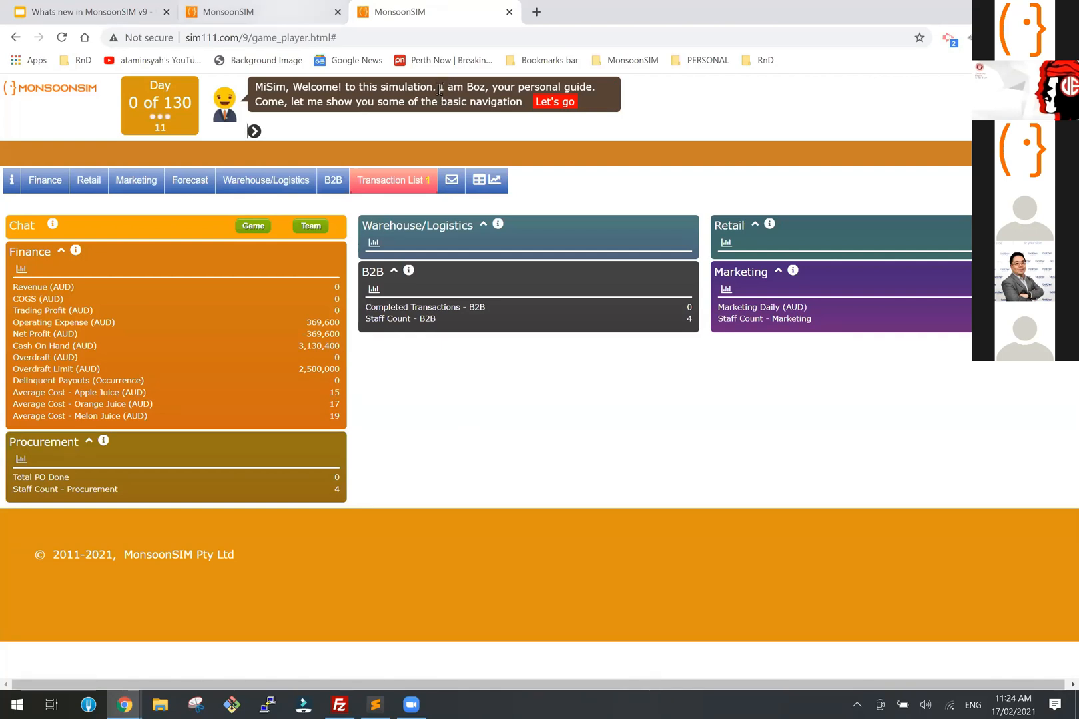
# Step: Switch to the facilitator page and run the game
pyautogui.click(275, 17)
pyautogui.click(708, 169)
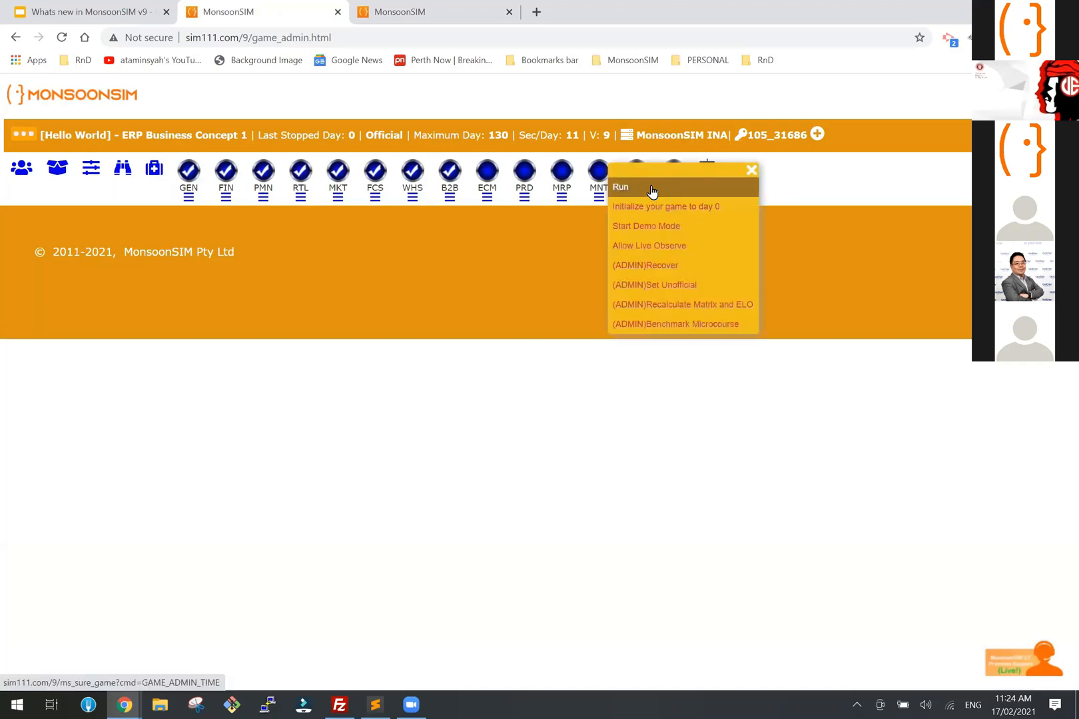
pyautogui.click(652, 189)
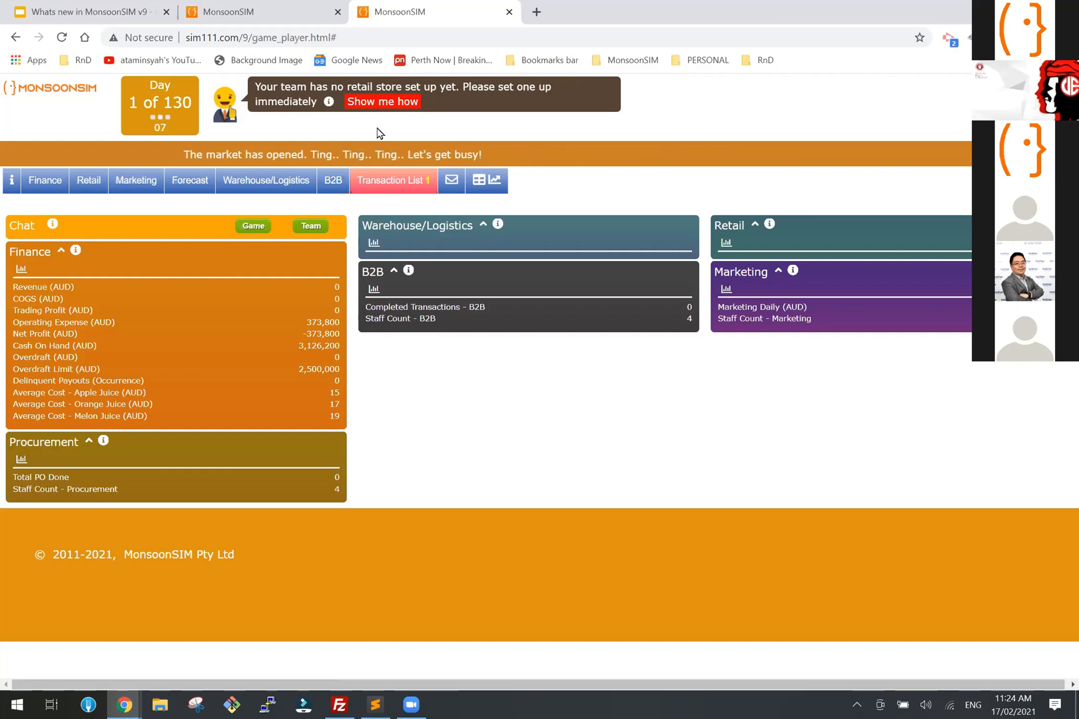
# Step: Read the Number of Store explanation attached to Boz's missing retail store tip, and close it
pyautogui.click(328, 102)
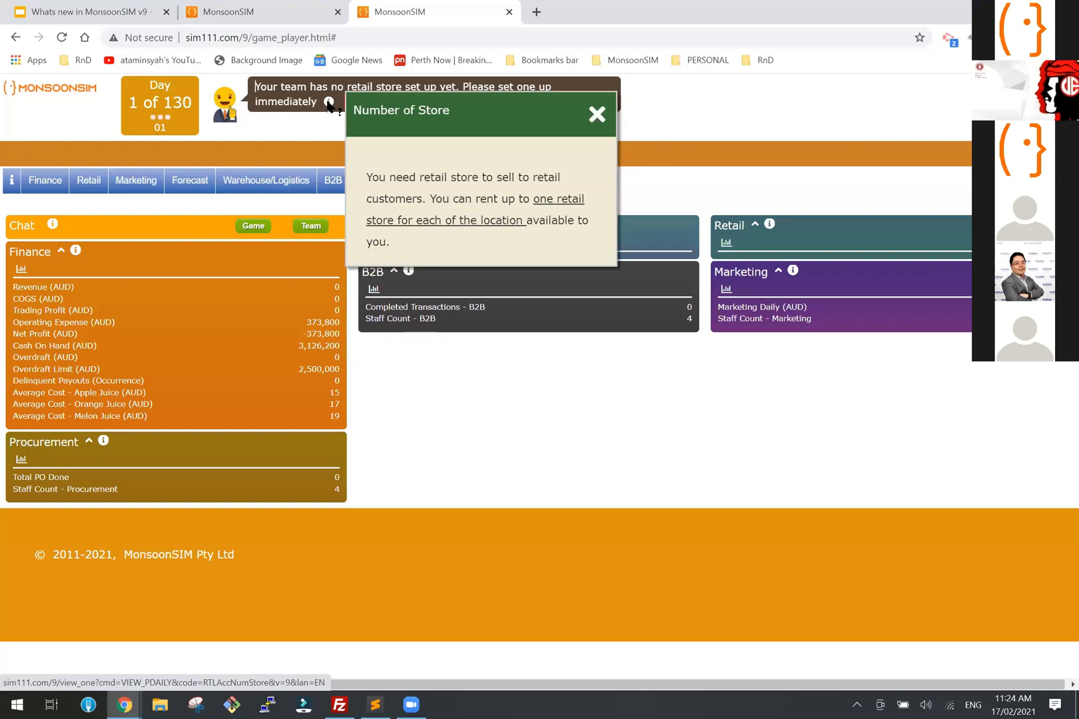
pyautogui.click(328, 104)
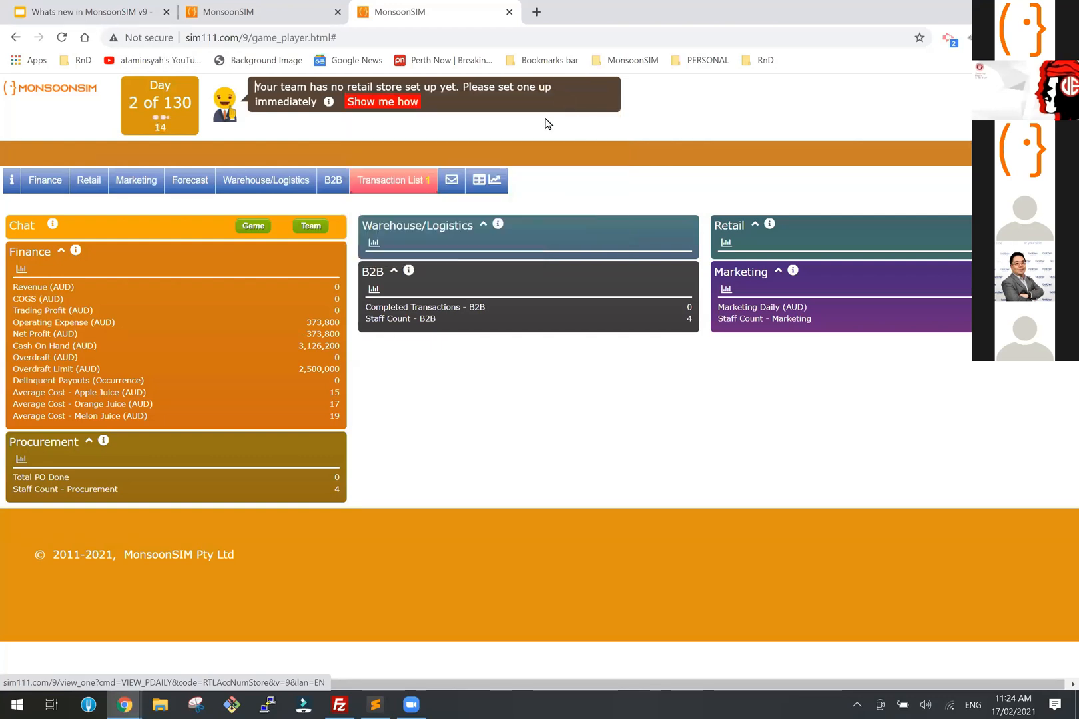
pyautogui.click(330, 103)
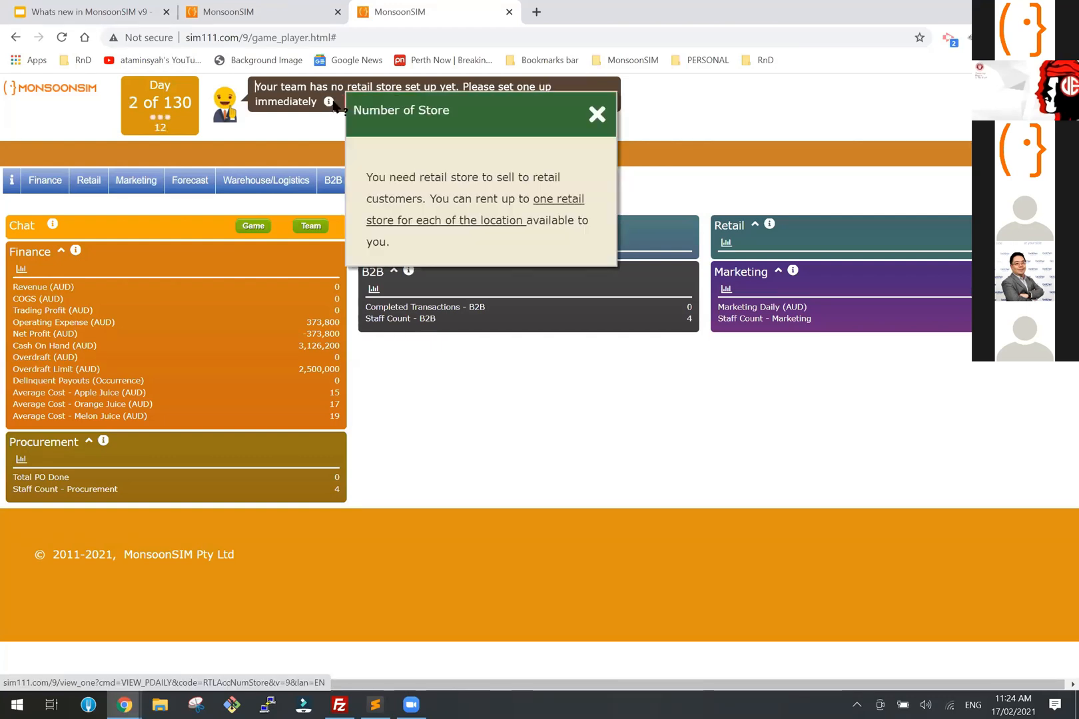
pyautogui.click(598, 113)
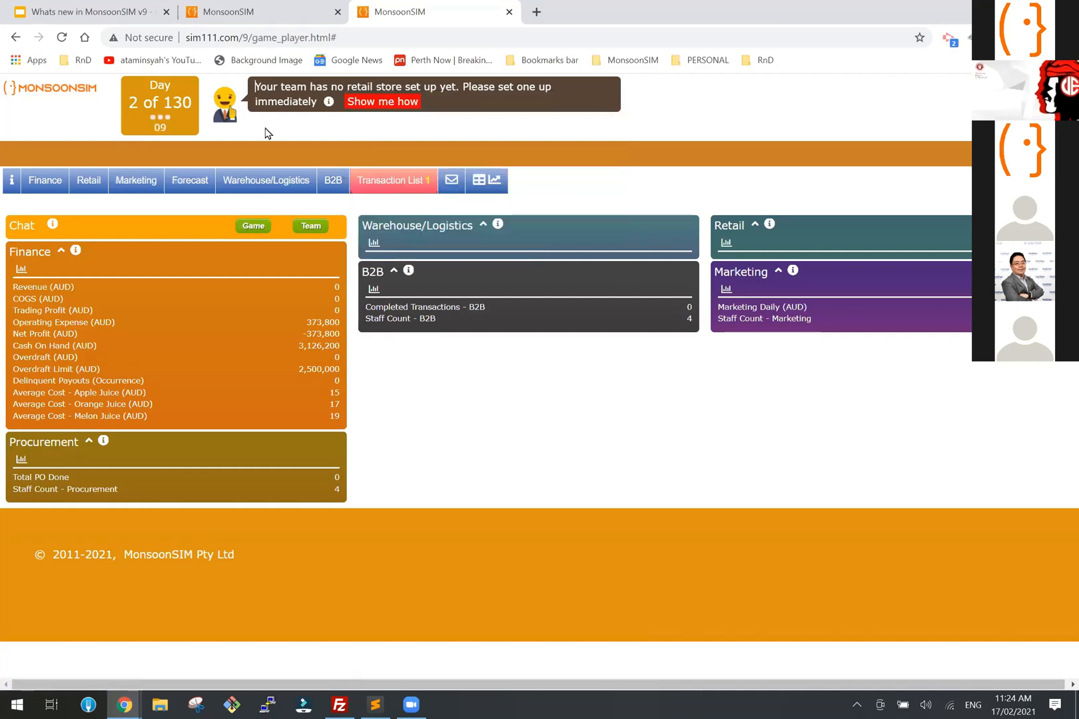
pyautogui.click(329, 103)
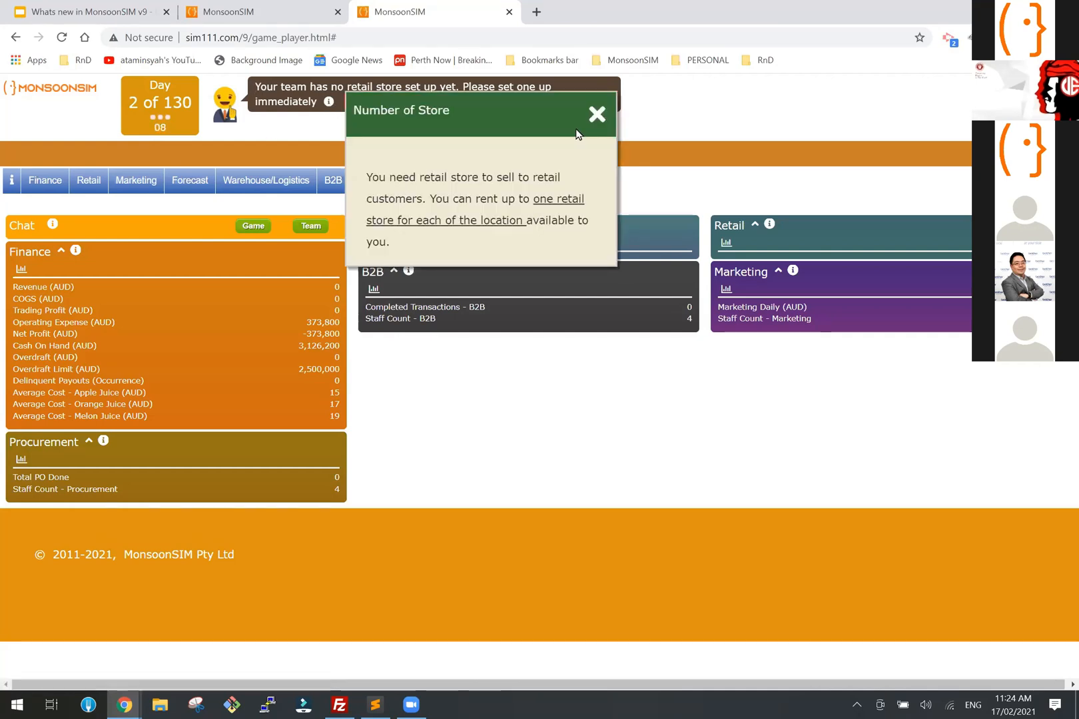
pyautogui.click(597, 116)
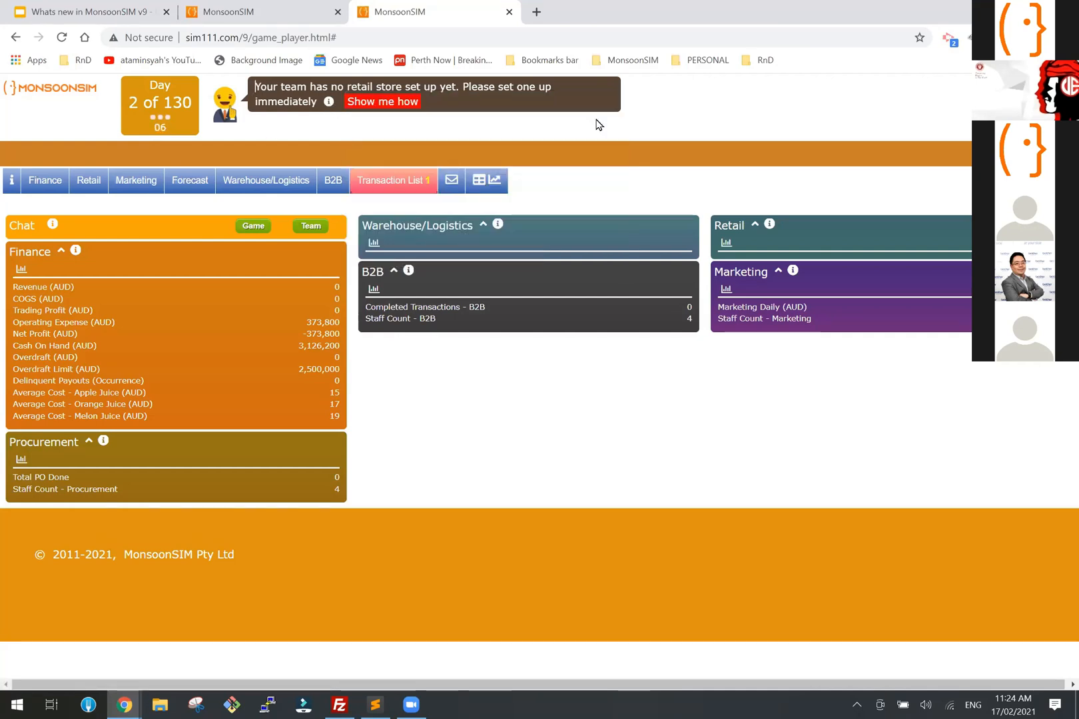
# Step: Follow Boz's retail store guide to rent 100 m2 in Adelaide on a daily contract, approve the purchase order, and advance Boz's tip
pyautogui.click(380, 102)
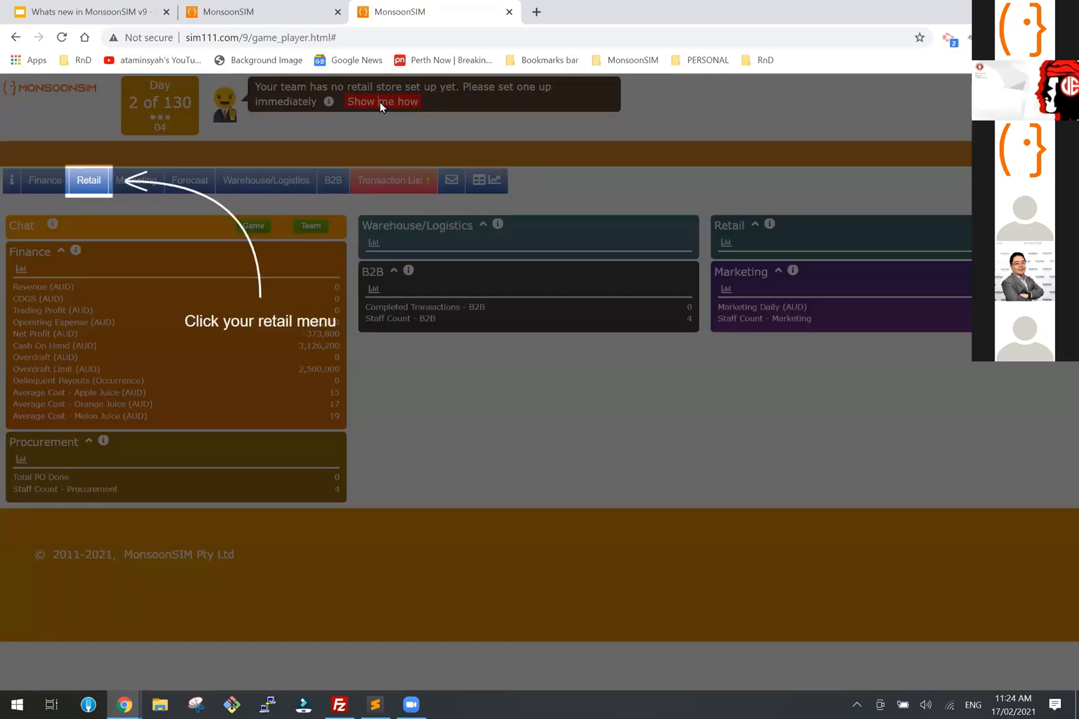
pyautogui.click(92, 182)
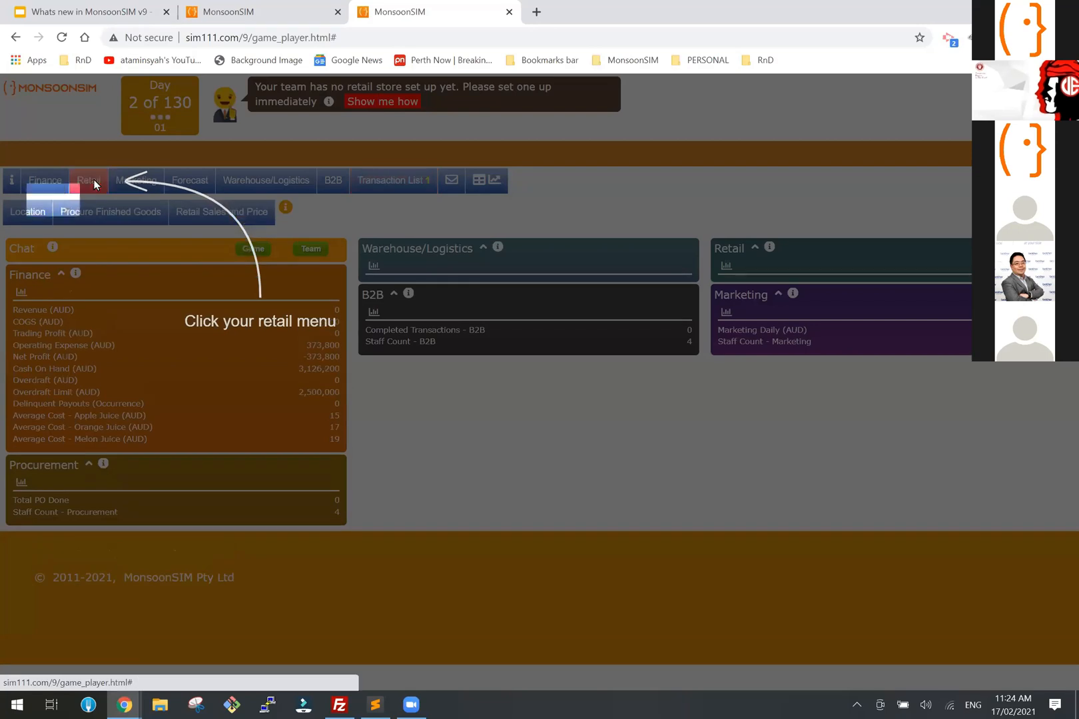
pyautogui.click(19, 216)
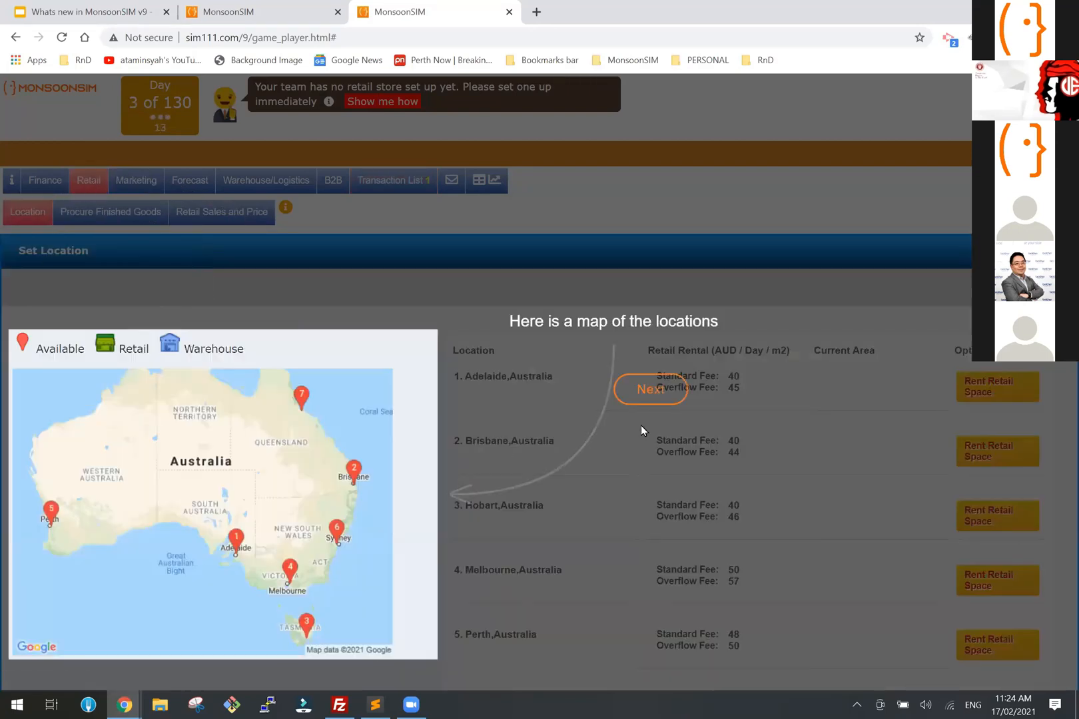
pyautogui.click(650, 383)
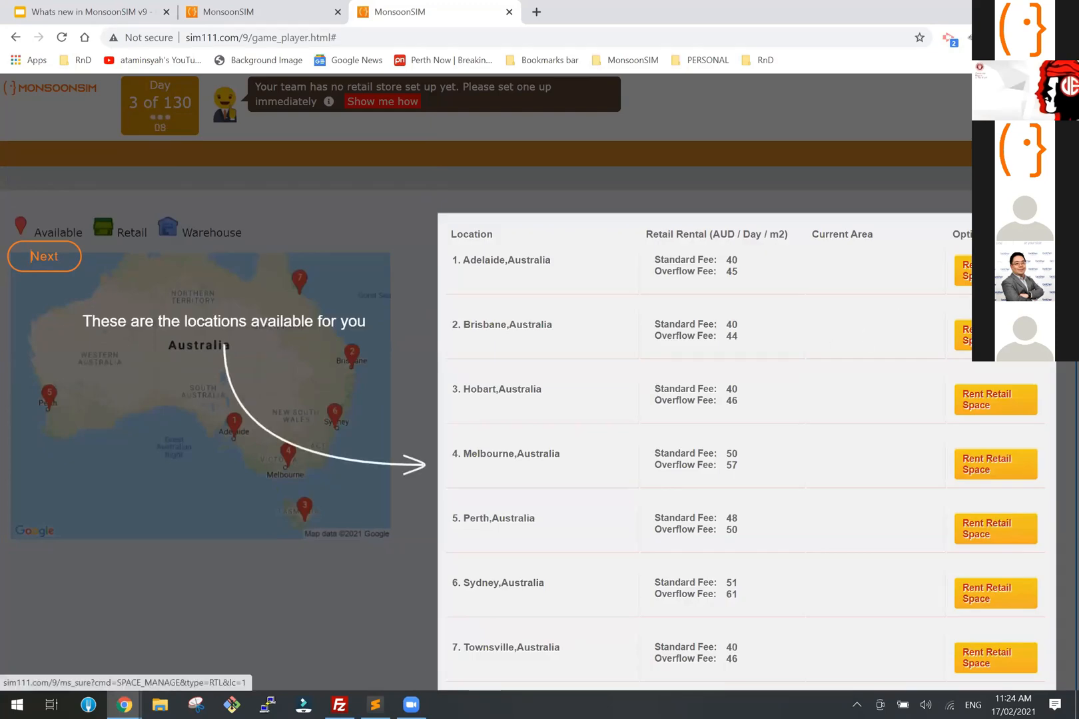
pyautogui.click(966, 270)
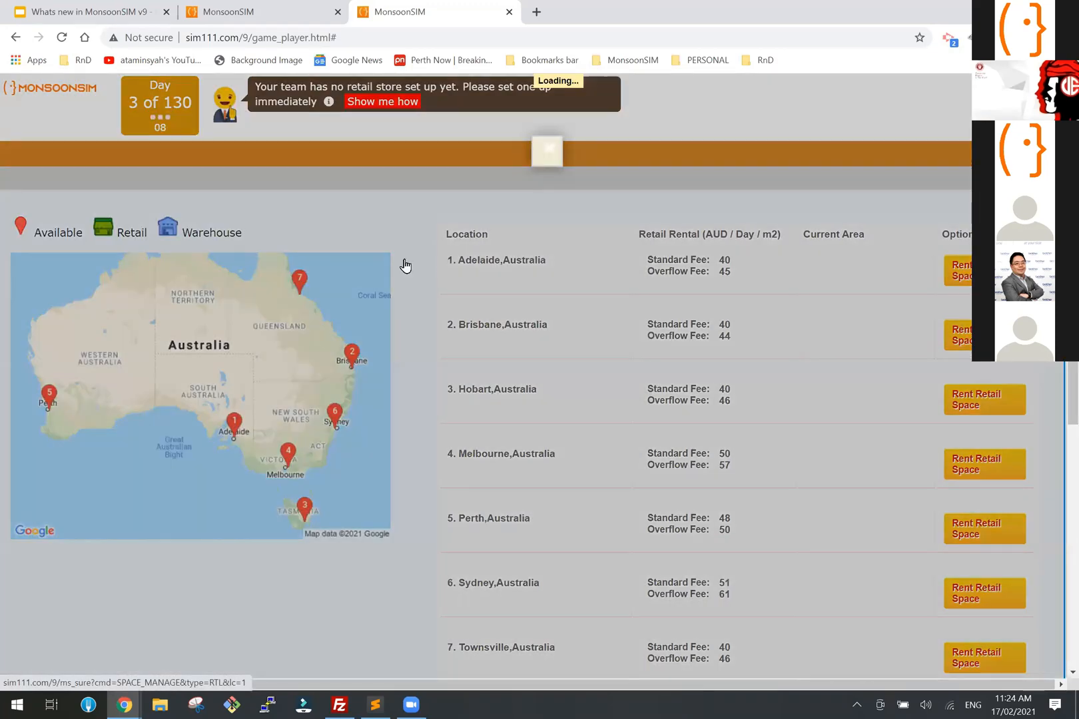
pyautogui.click(686, 335)
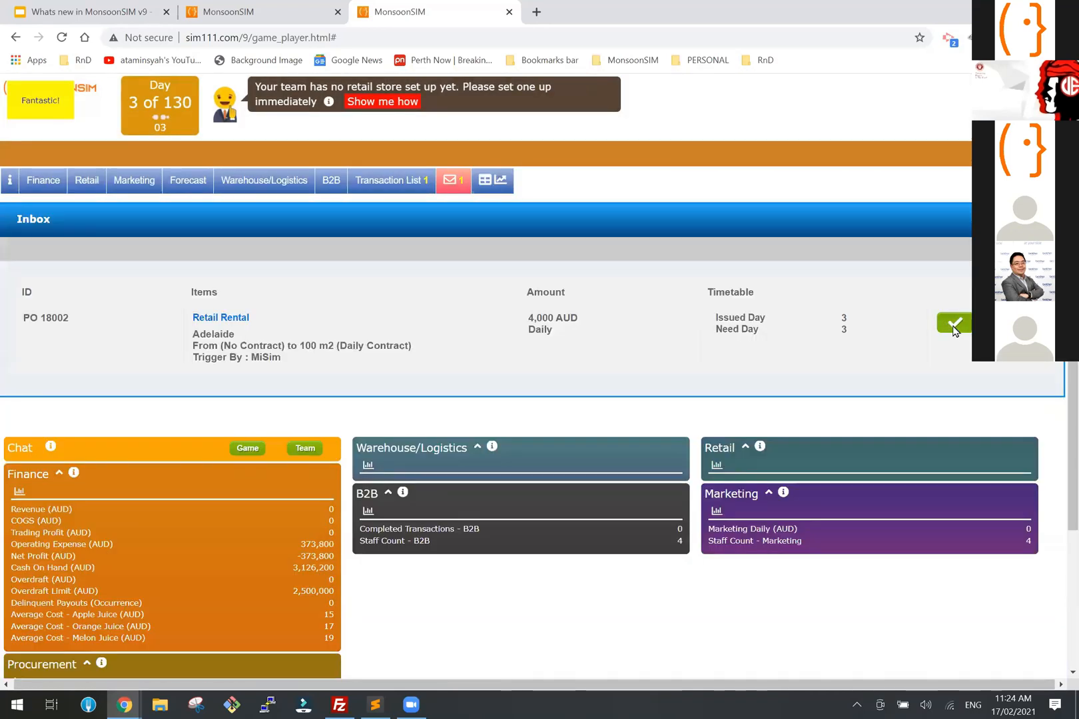
pyautogui.click(953, 325)
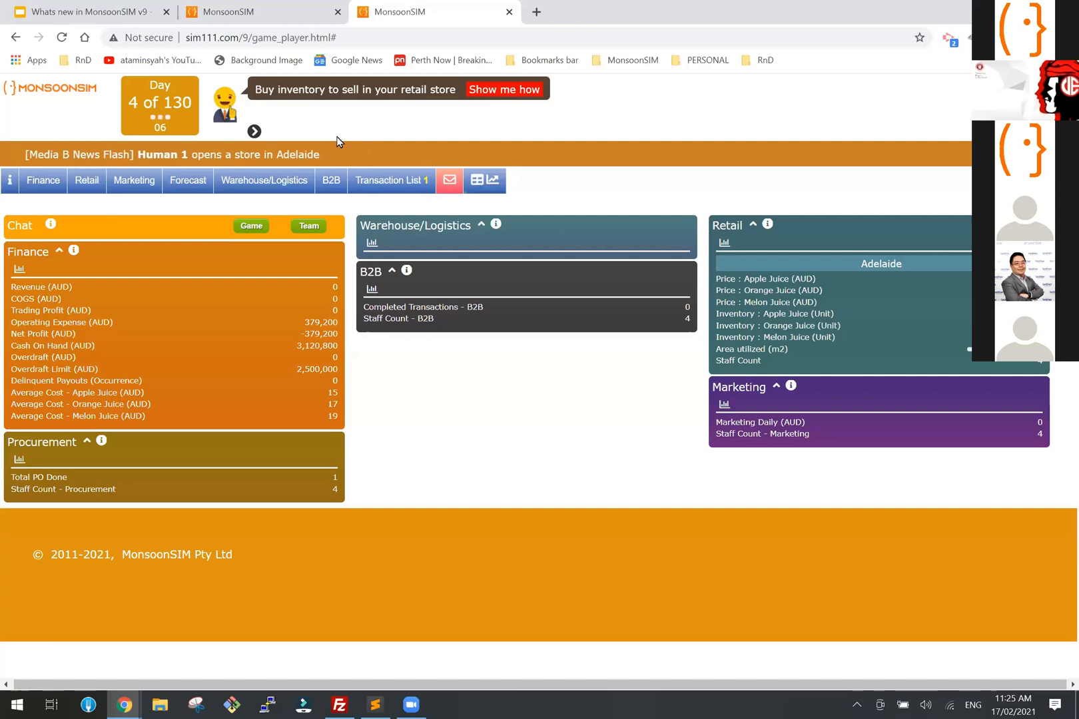
pyautogui.click(253, 132)
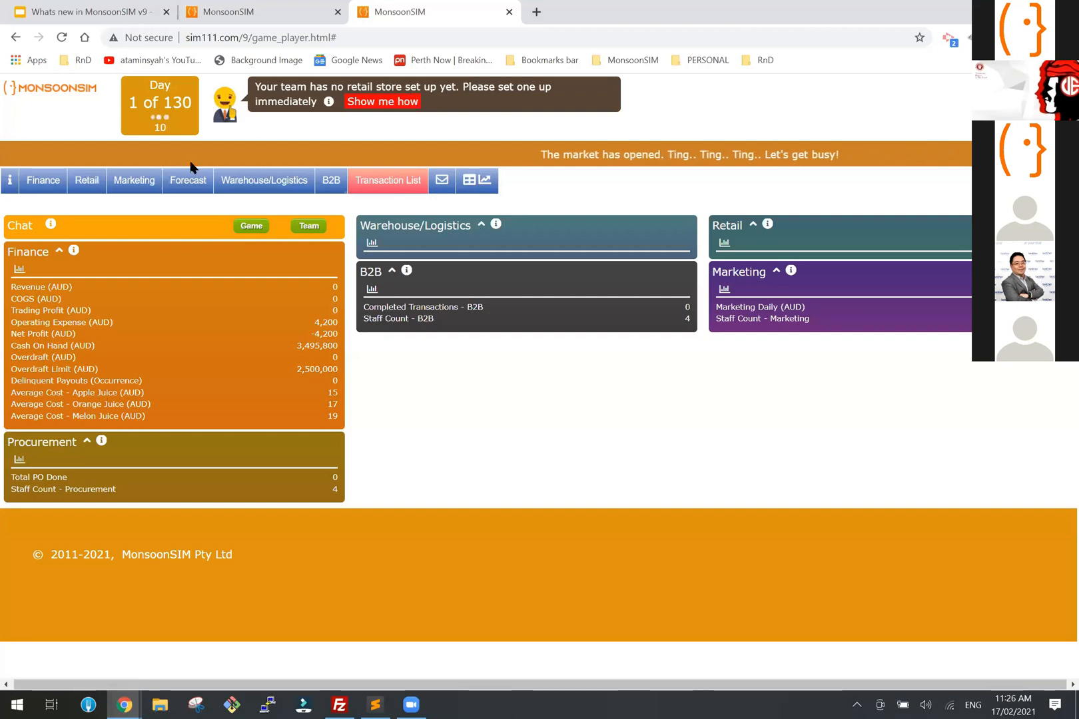
# Step: Rent 50 m2 of retail space in Adelaide on a daily contract with no discount
pyautogui.click(83, 184)
pyautogui.click(40, 214)
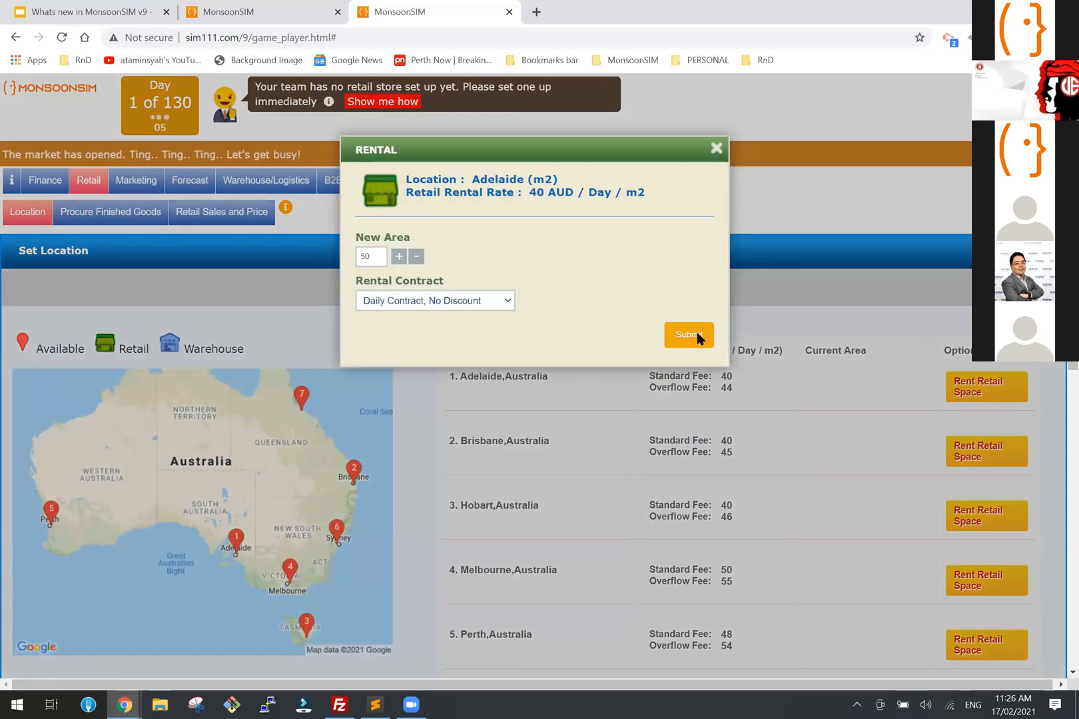
pyautogui.click(689, 334)
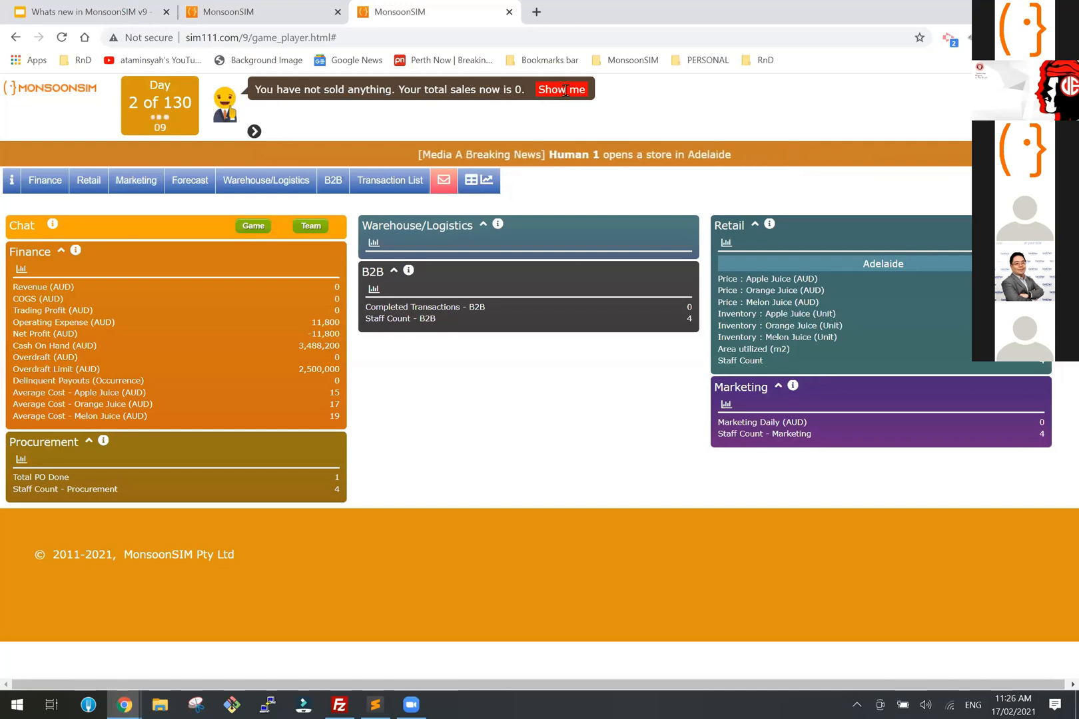
# Step: View Boz's guide to the total sales figure and advance to the tip about renting a warehouse
pyautogui.click(565, 89)
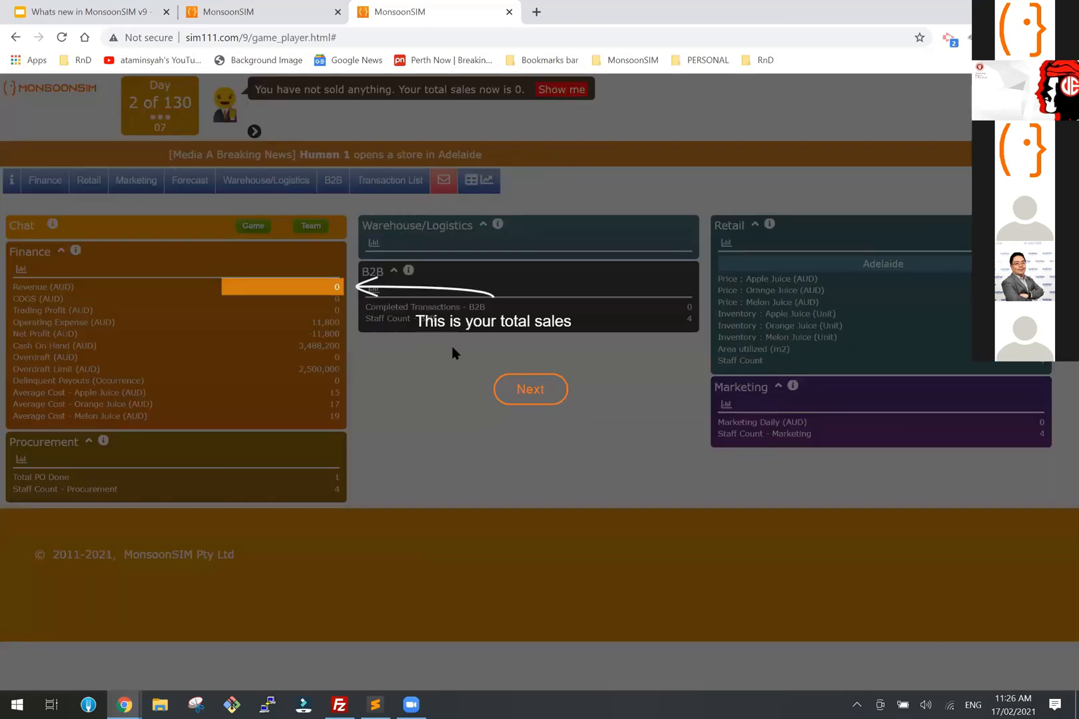
pyautogui.click(531, 392)
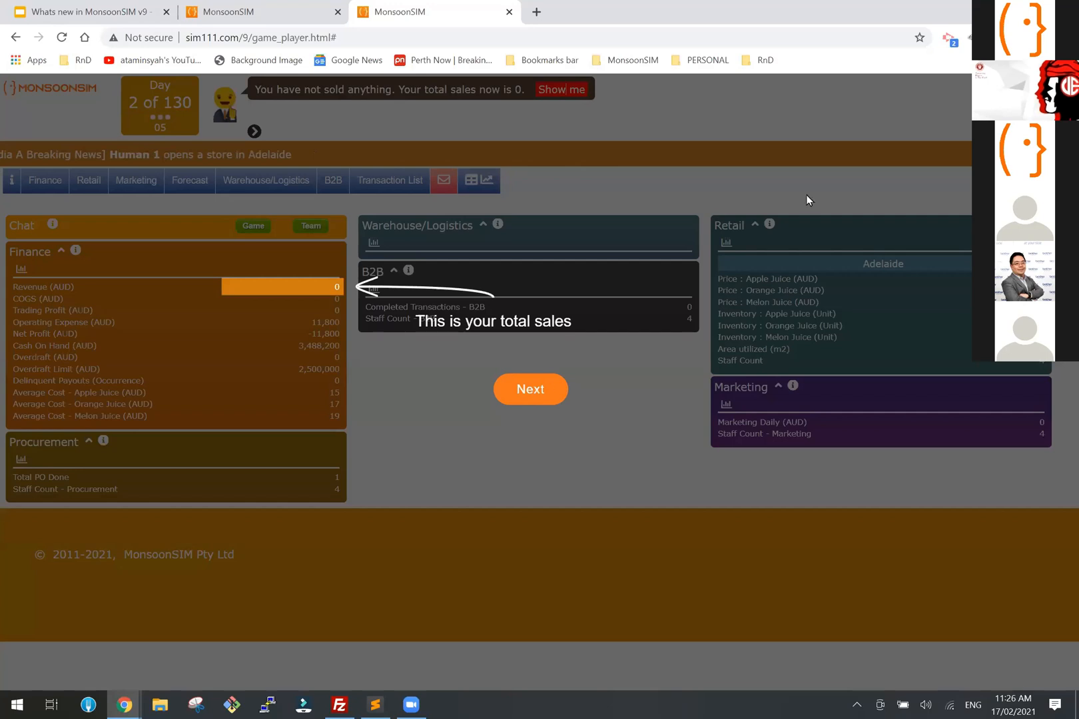
pyautogui.click(252, 132)
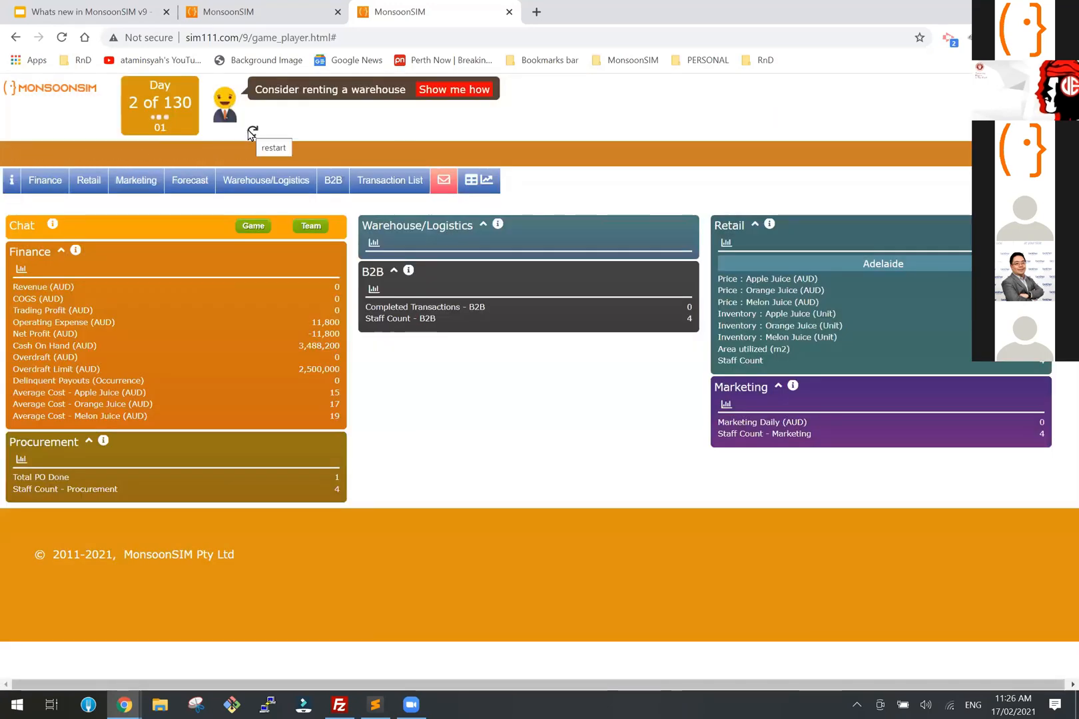
# Step: Buy 100,000 Melon Juice from VFG1 for Adelaide with immediate delivery and cash on delivery, following Boz's inventory guide, and advance Boz's tip
pyautogui.click(86, 184)
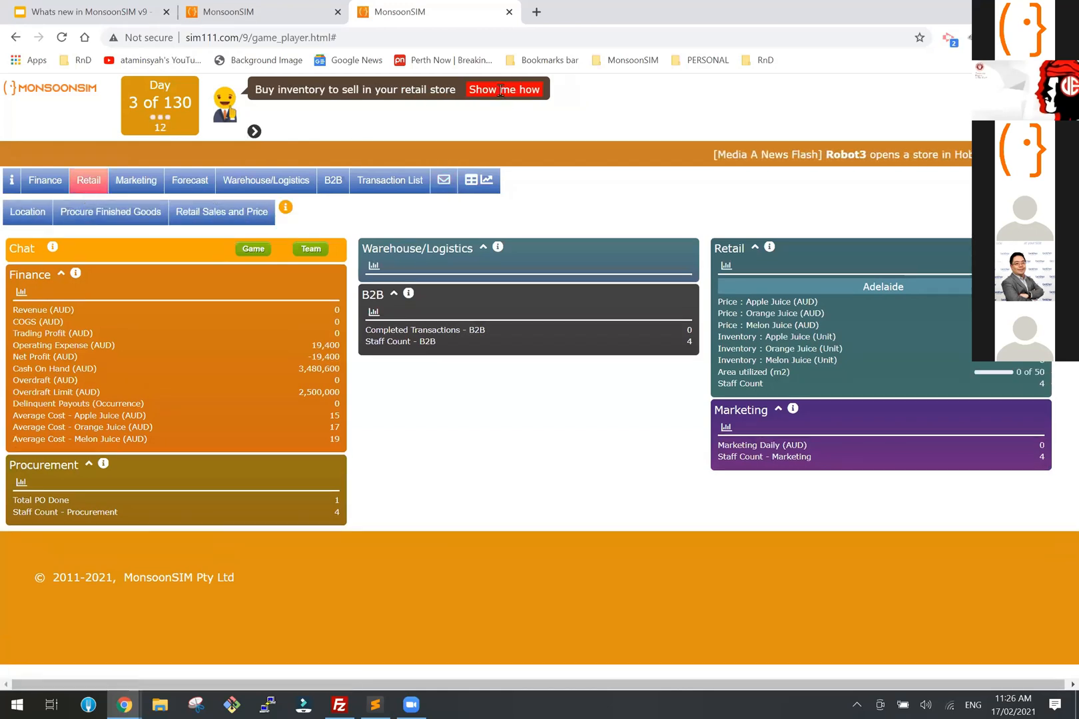
pyautogui.click(500, 90)
pyautogui.click(97, 191)
pyautogui.click(130, 223)
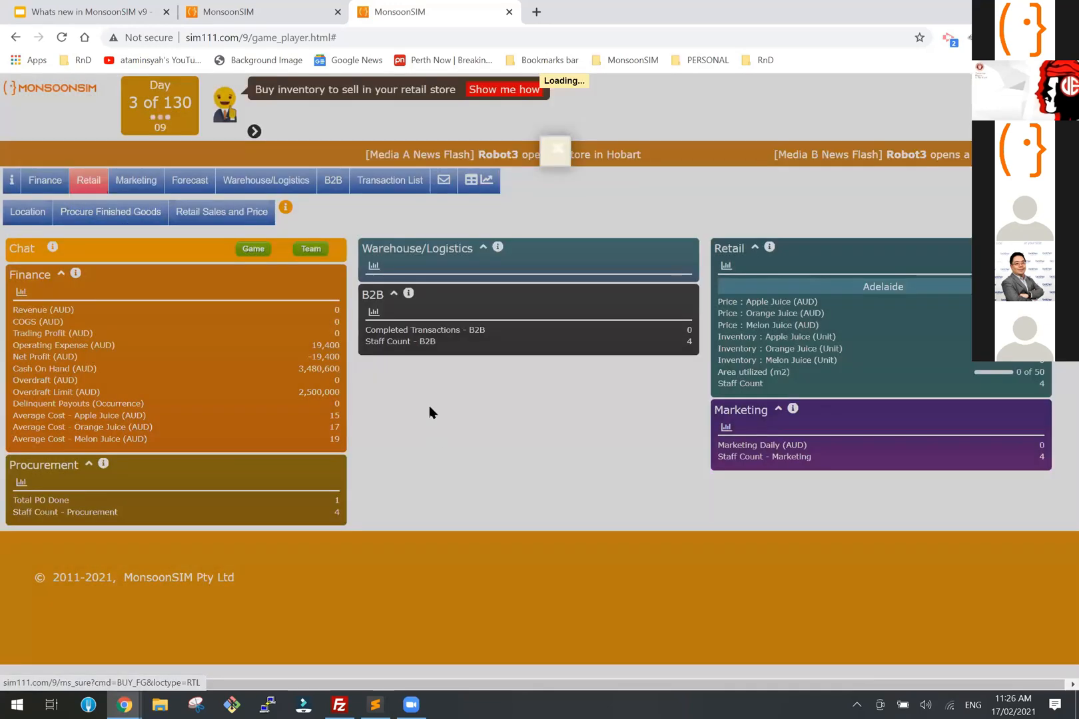
pyautogui.click(389, 379)
pyautogui.click(383, 424)
pyautogui.click(546, 444)
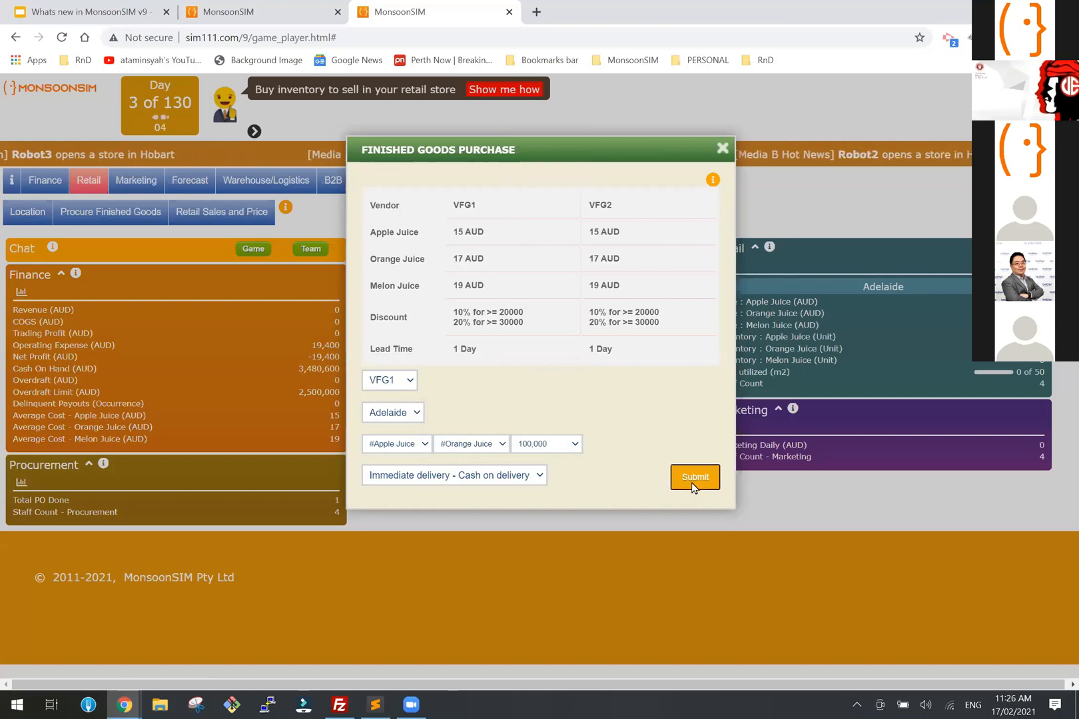
pyautogui.click(693, 485)
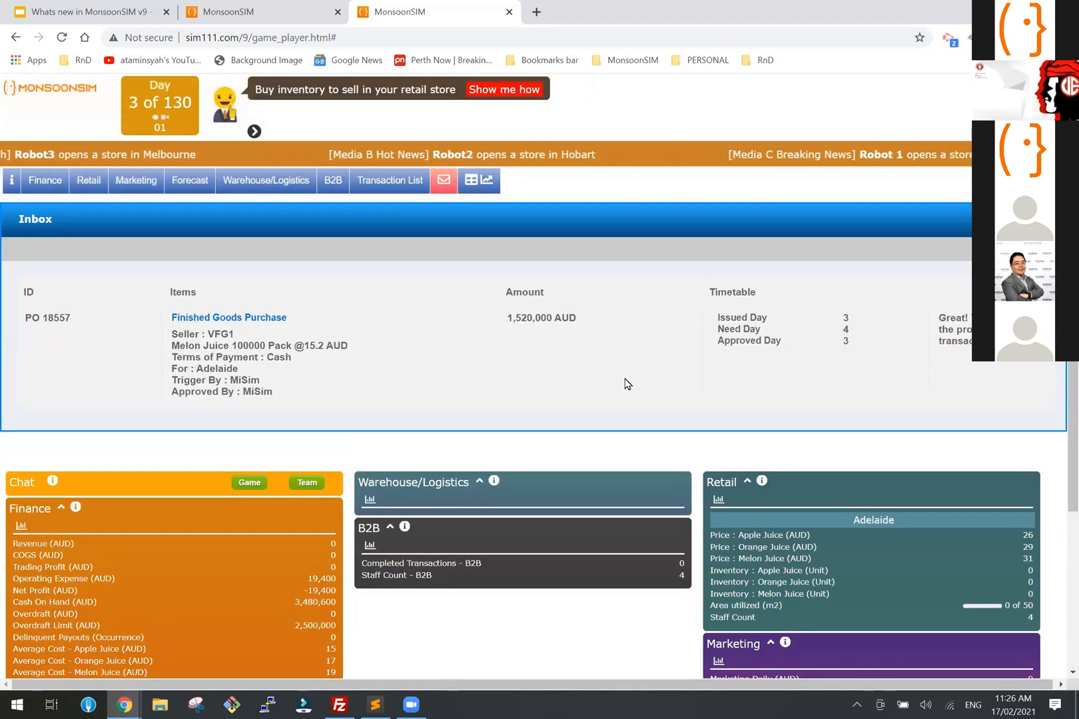
pyautogui.click(254, 132)
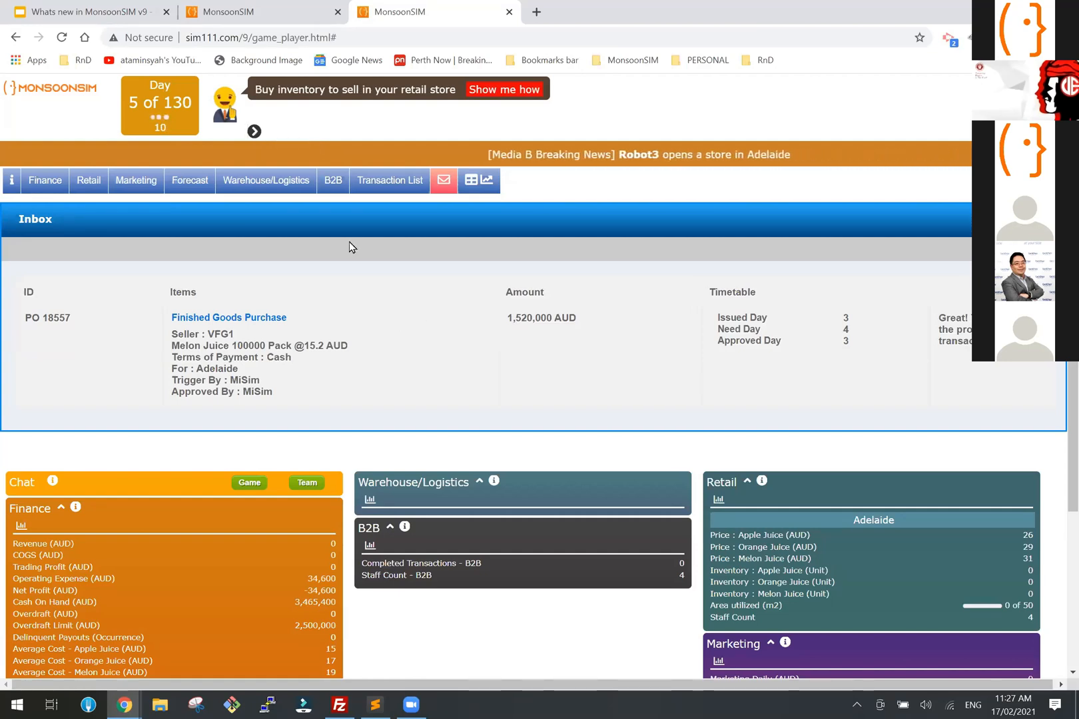
# Step: Switch to the facilitator page and review the Boz Alert messages listed for each team
pyautogui.click(211, 15)
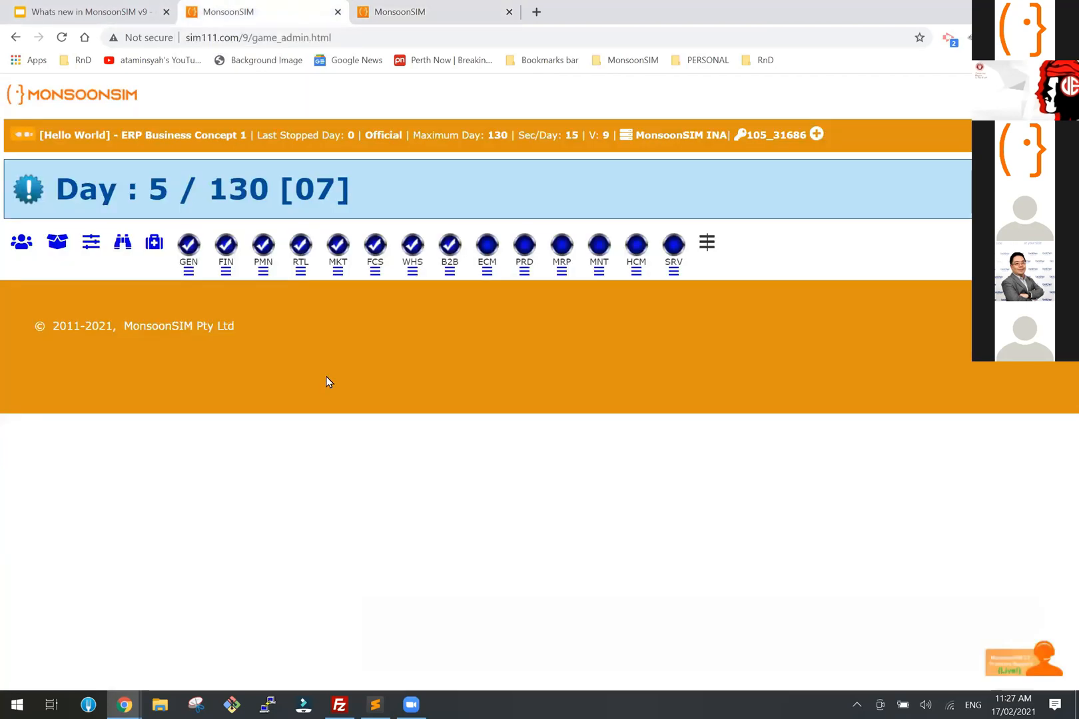
pyautogui.click(121, 242)
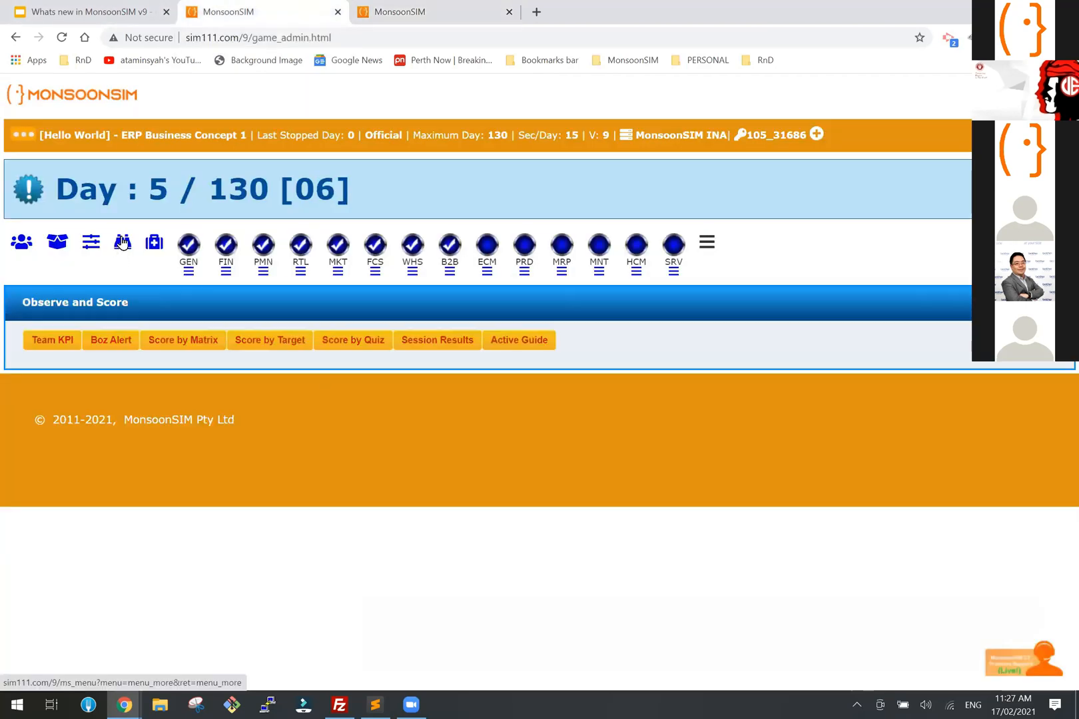
pyautogui.click(106, 345)
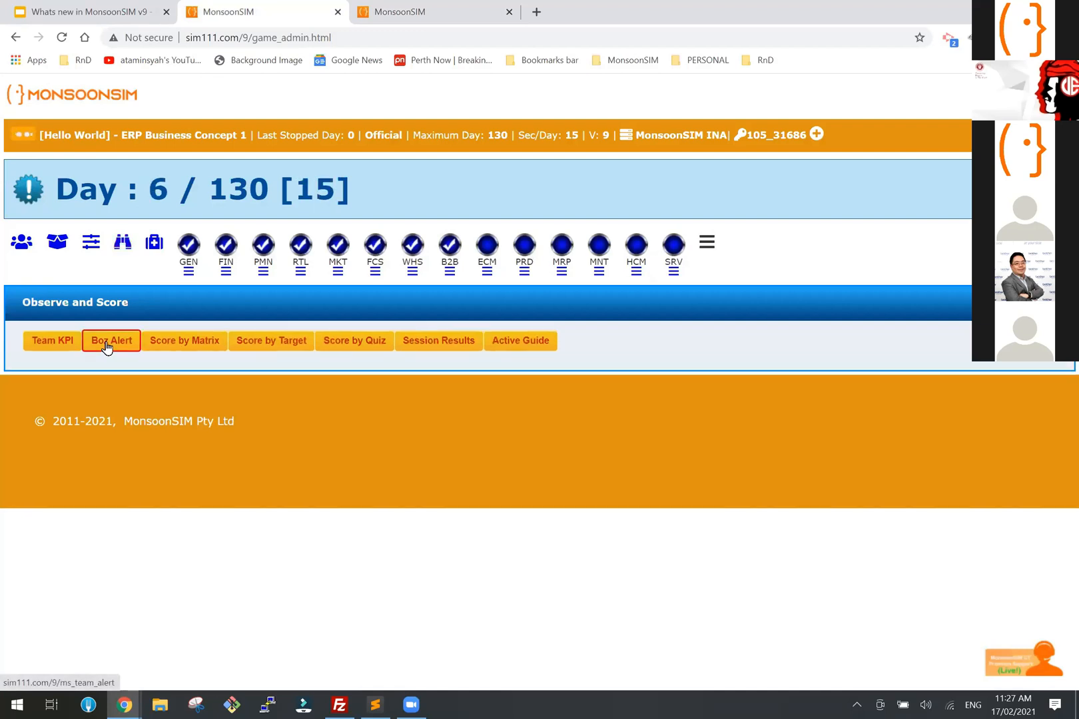
pyautogui.scroll(-4, 645, 363)
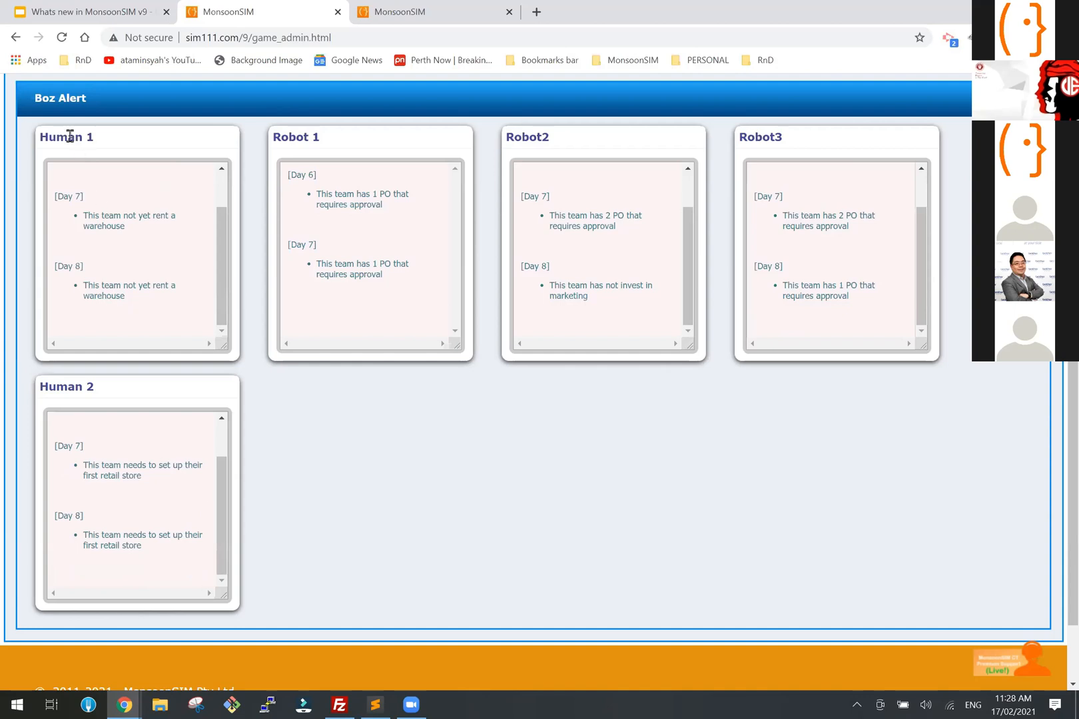
pyautogui.moveTo(102, 286); pyautogui.dragTo(184, 315)
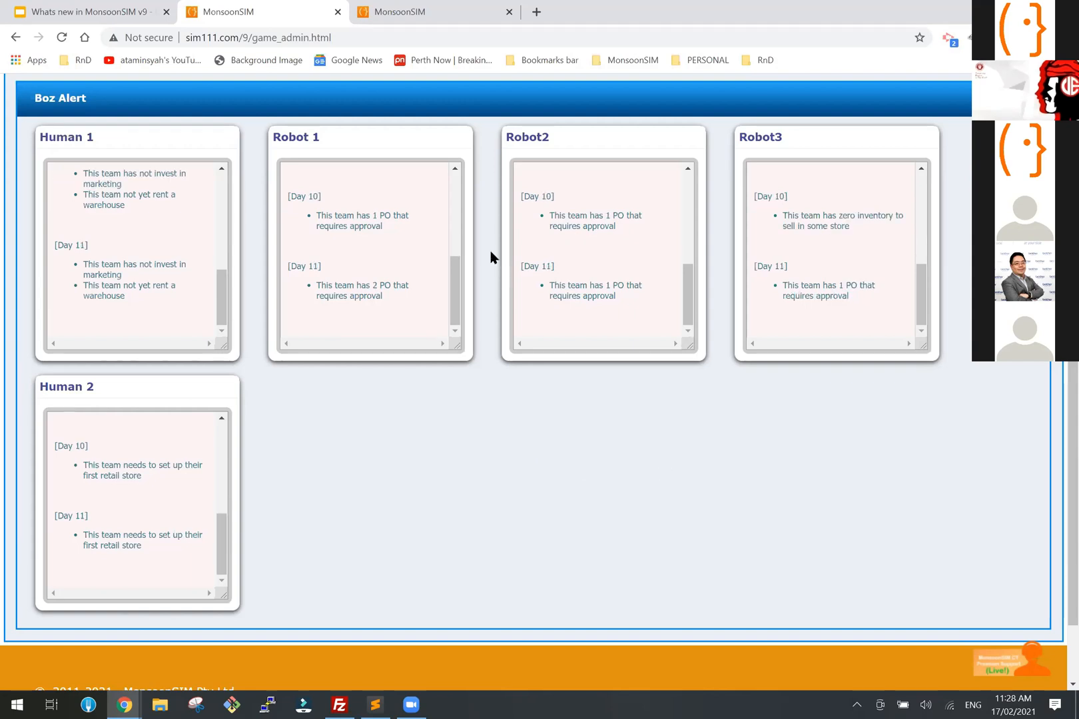
# Step: Set the MonsoonSIM Boz Allow game parameter to Yes (Facilitator Only)
pyautogui.click(65, 9)
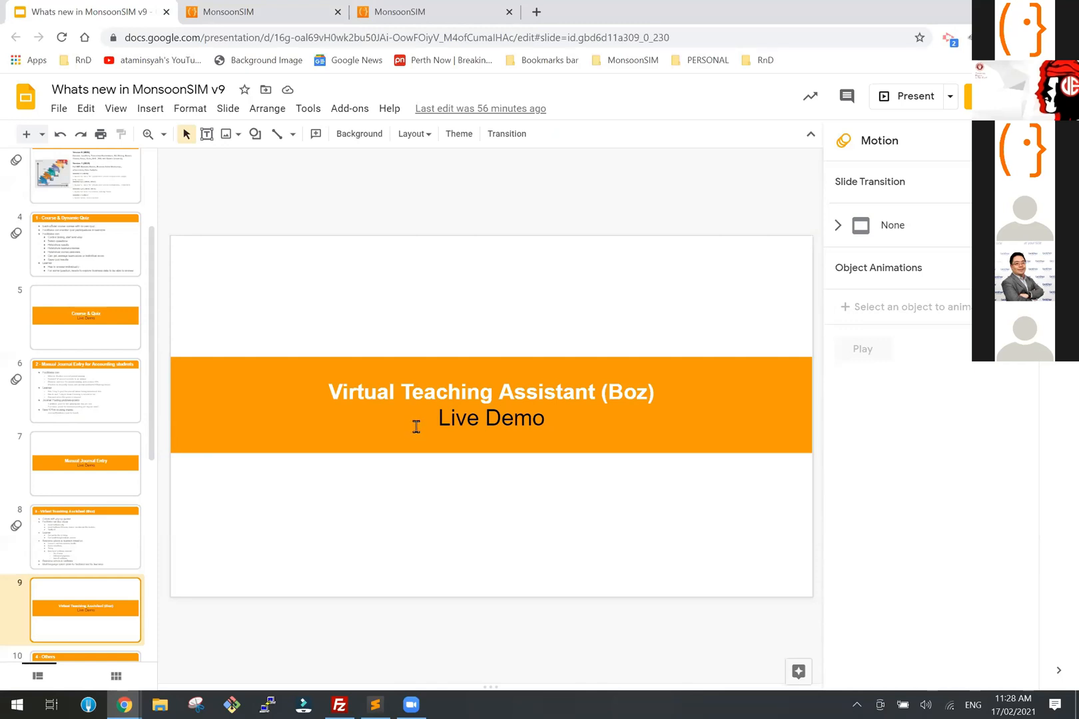
pyautogui.hotkey('ctrl', 'Tab')
pyautogui.click(225, 271)
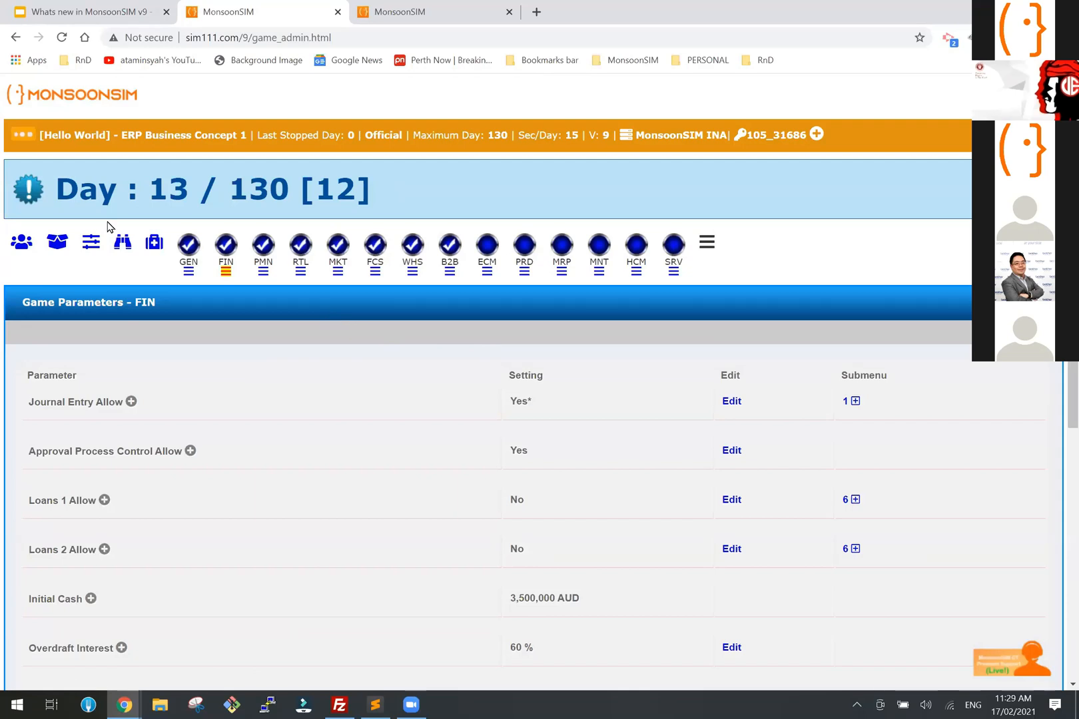
pyautogui.click(91, 243)
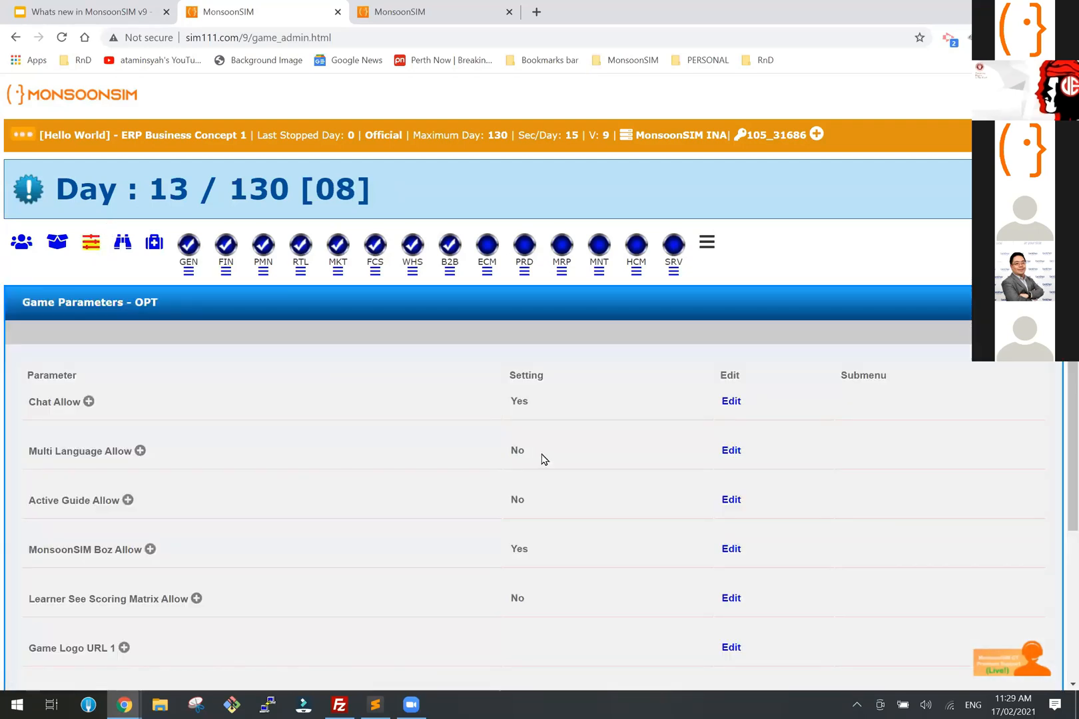
pyautogui.click(729, 549)
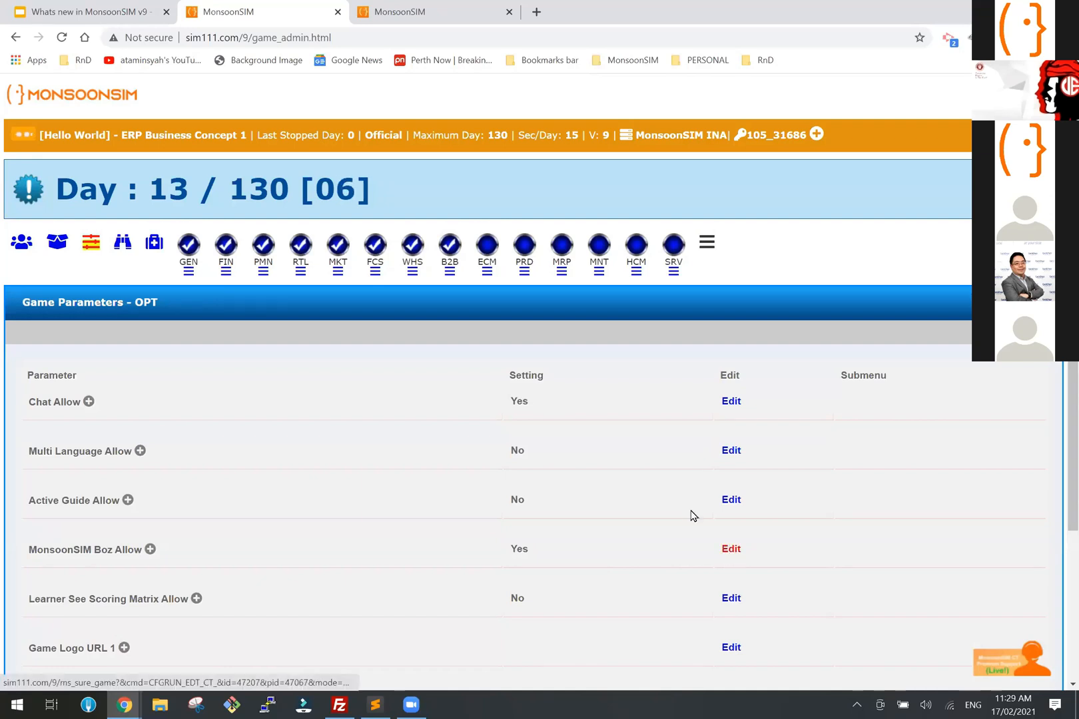
pyautogui.click(406, 193)
pyautogui.click(410, 251)
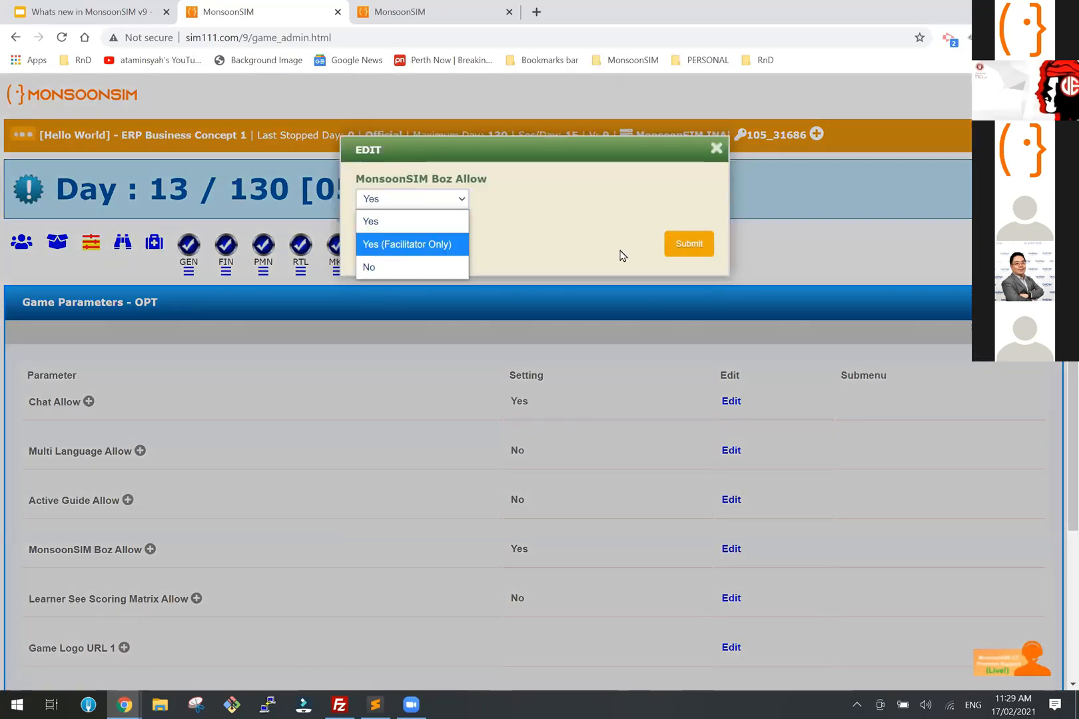
pyautogui.click(687, 245)
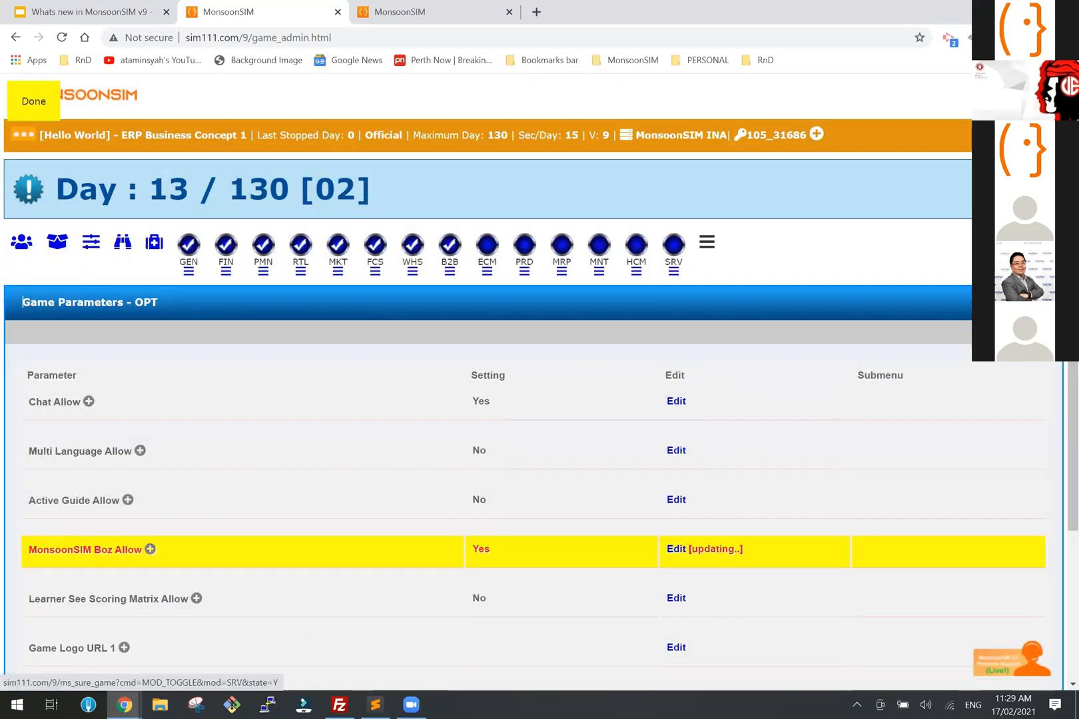
# Step: Check the player page for Boz, and open the Observe and Score options on the facilitator page
pyautogui.click(390, 8)
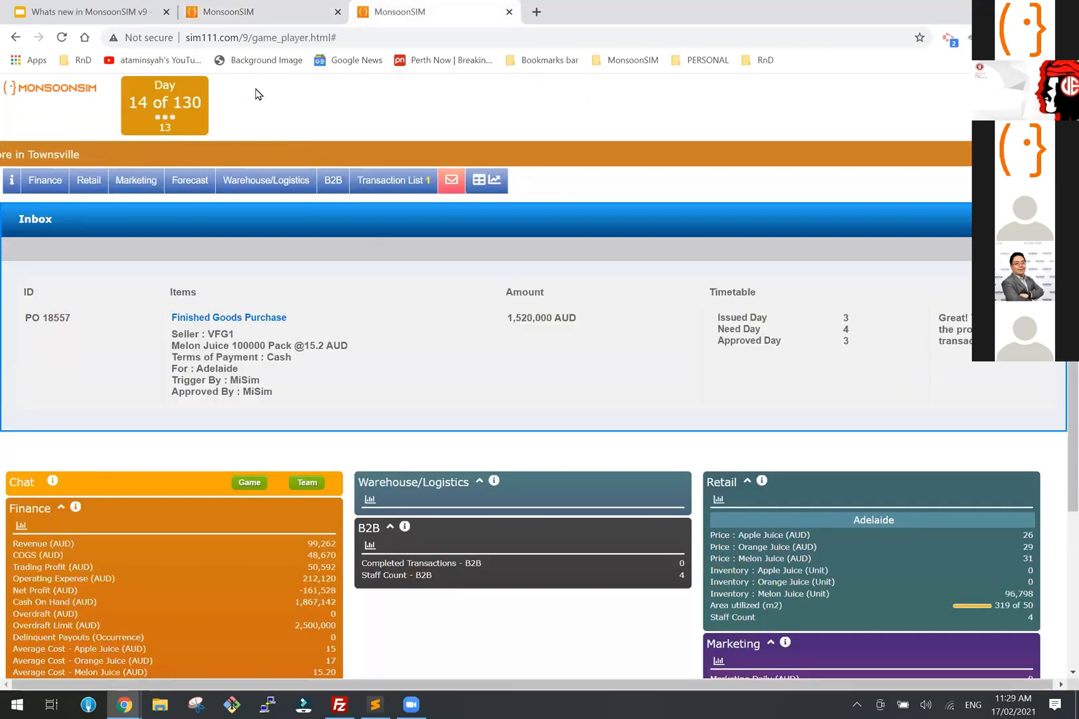
pyautogui.click(248, 15)
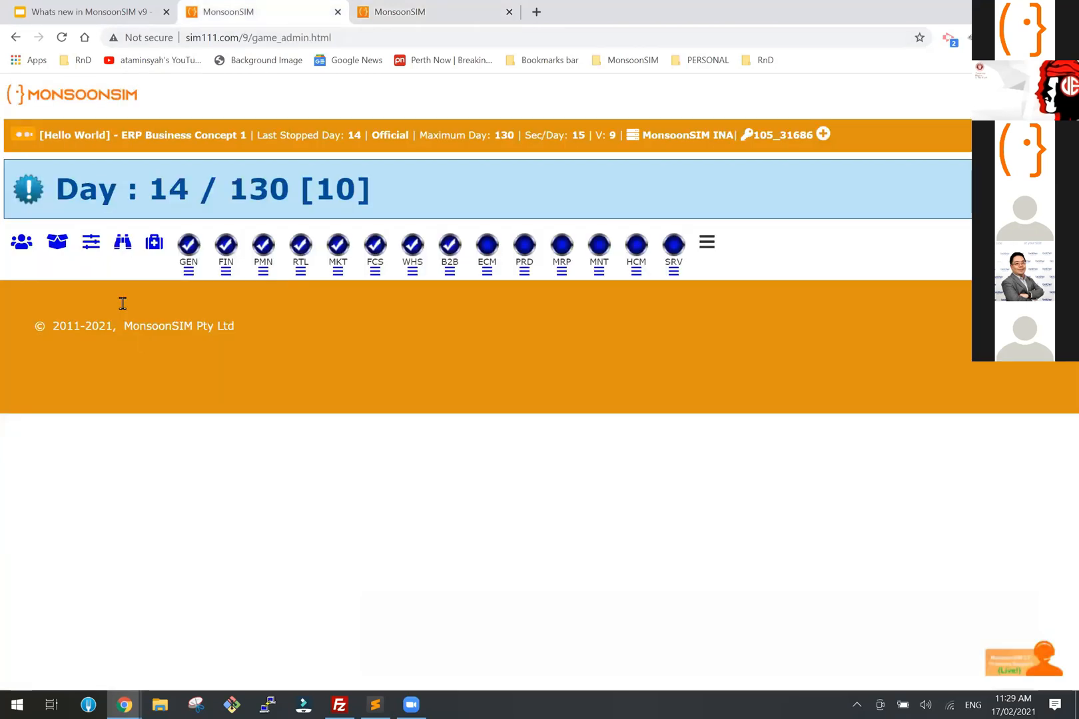
pyautogui.click(123, 242)
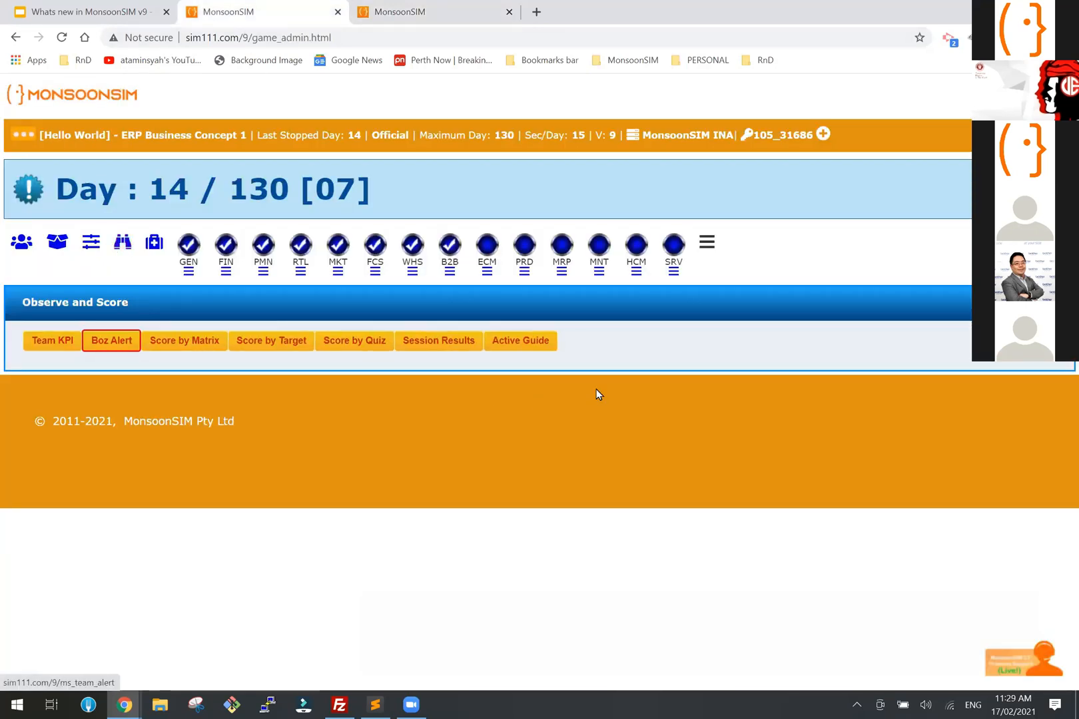
# Step: Highlight the Service Bid and B2B Bid sliders bullet on the presentation's "4 - Others" slide, and view bid slider.mp4 in Google Drive
pyautogui.scroll(-4, 601, 390)
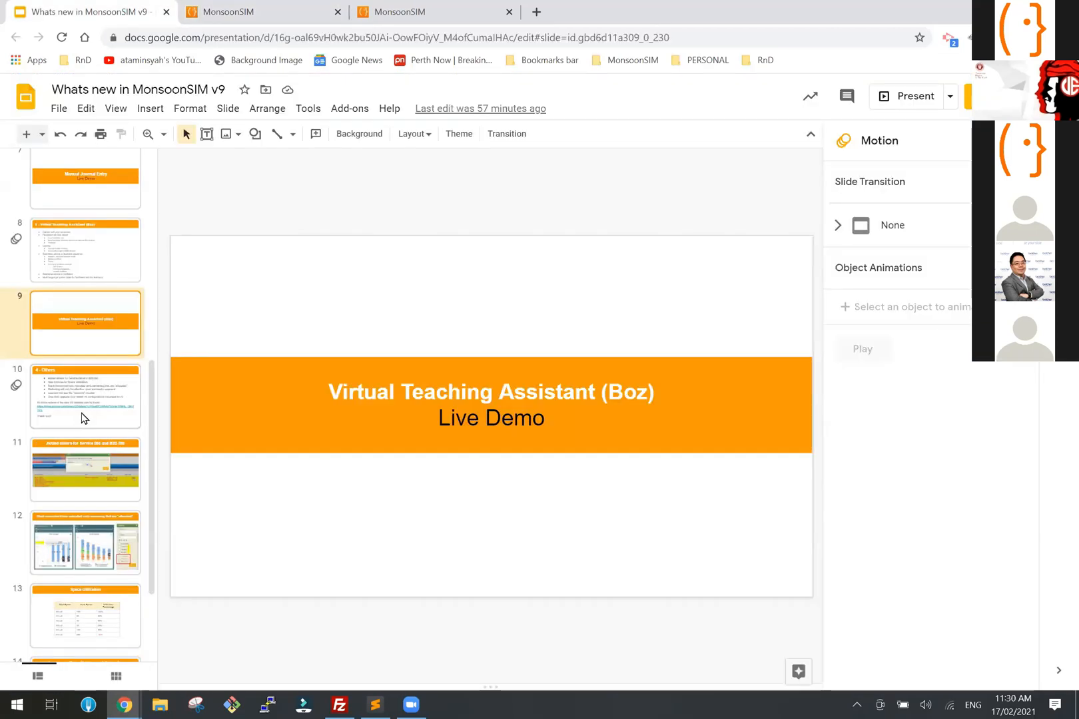
pyautogui.click(83, 418)
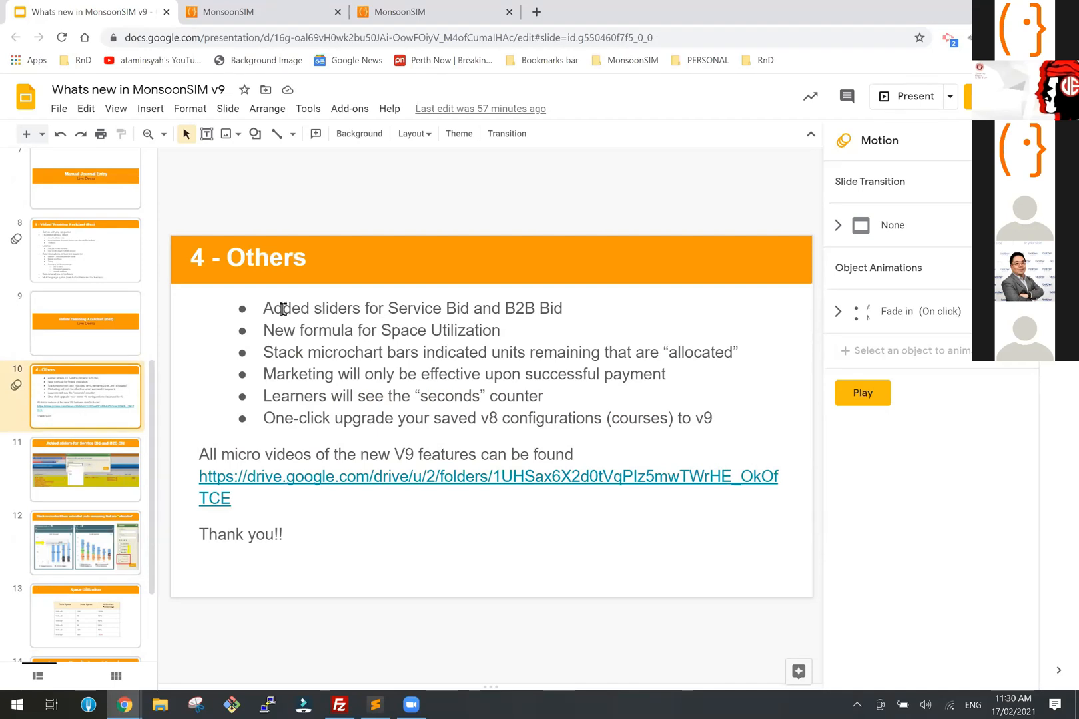
pyautogui.moveTo(474, 313); pyautogui.dragTo(570, 309)
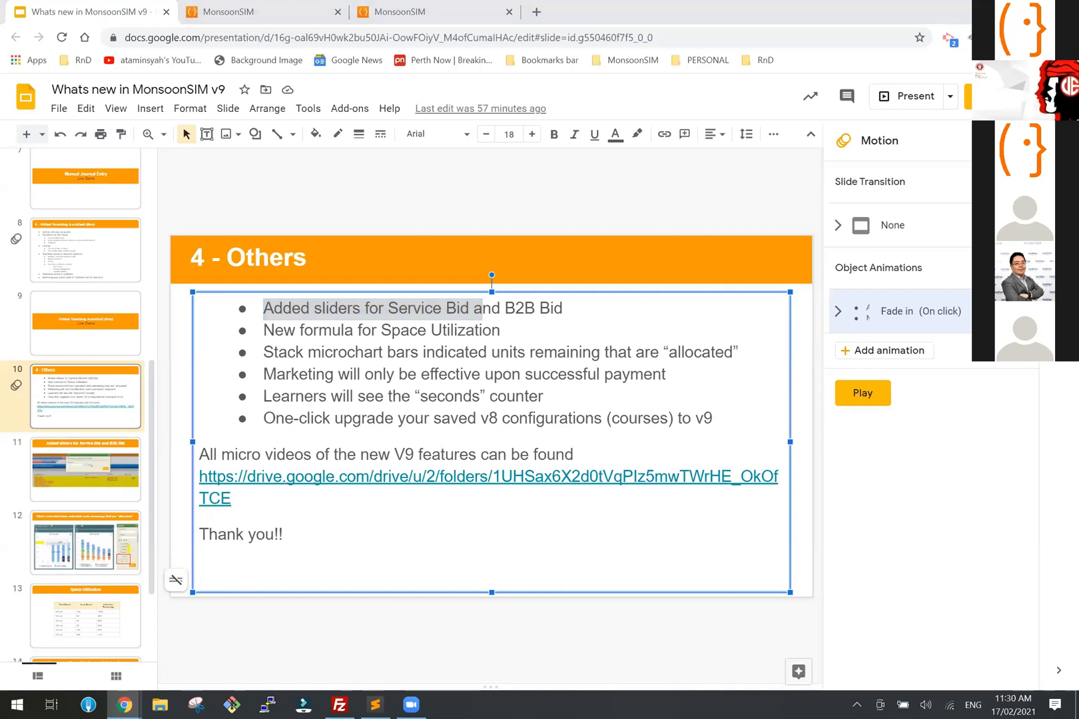
pyautogui.click(282, 627)
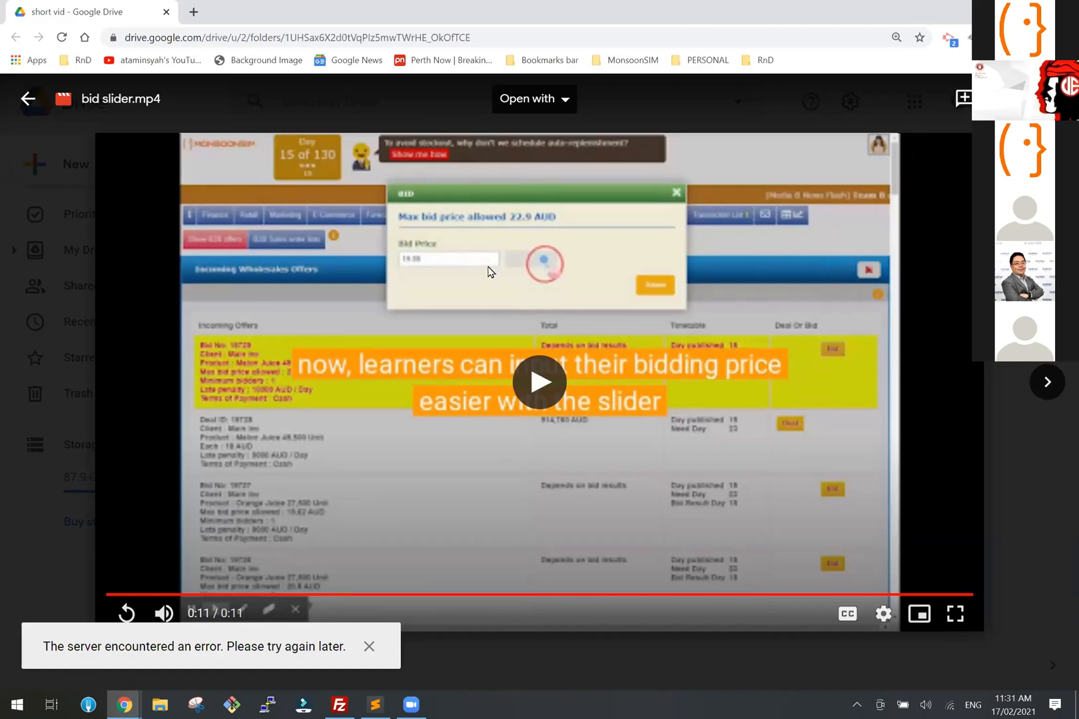
# Step: Return to the "4 - Others" slide in the presentation and highlight the new formula for Space Utilization bullet
pyautogui.hotkey('alt', 'Tab')
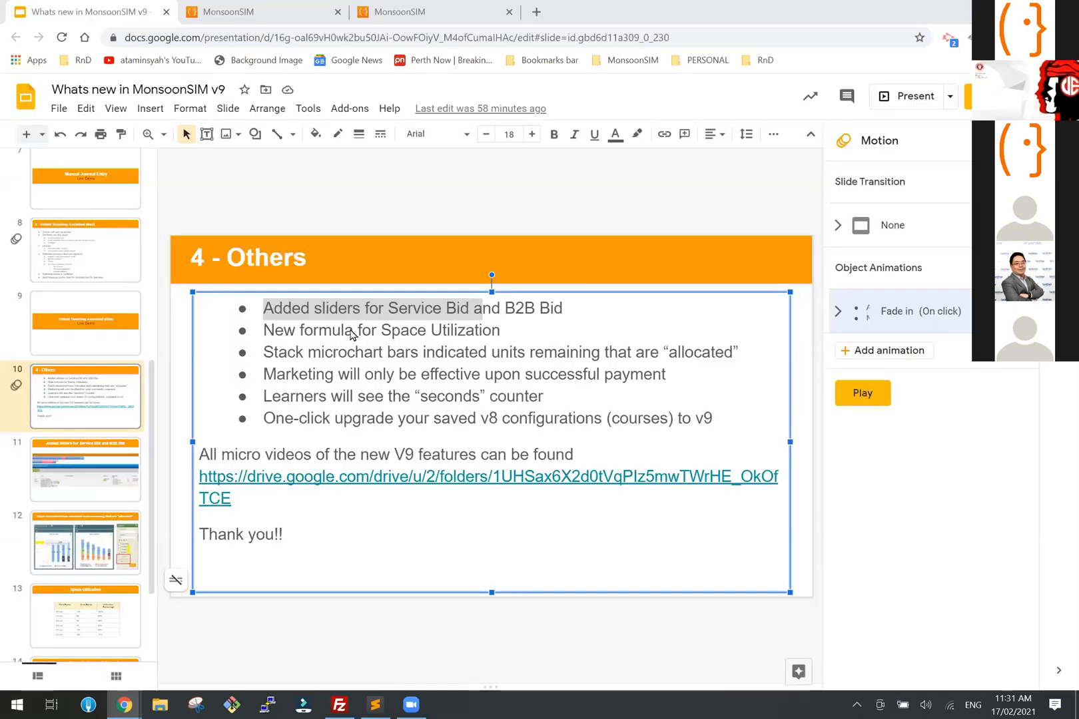
pyautogui.scroll(1, 352, 335)
pyautogui.click(103, 414)
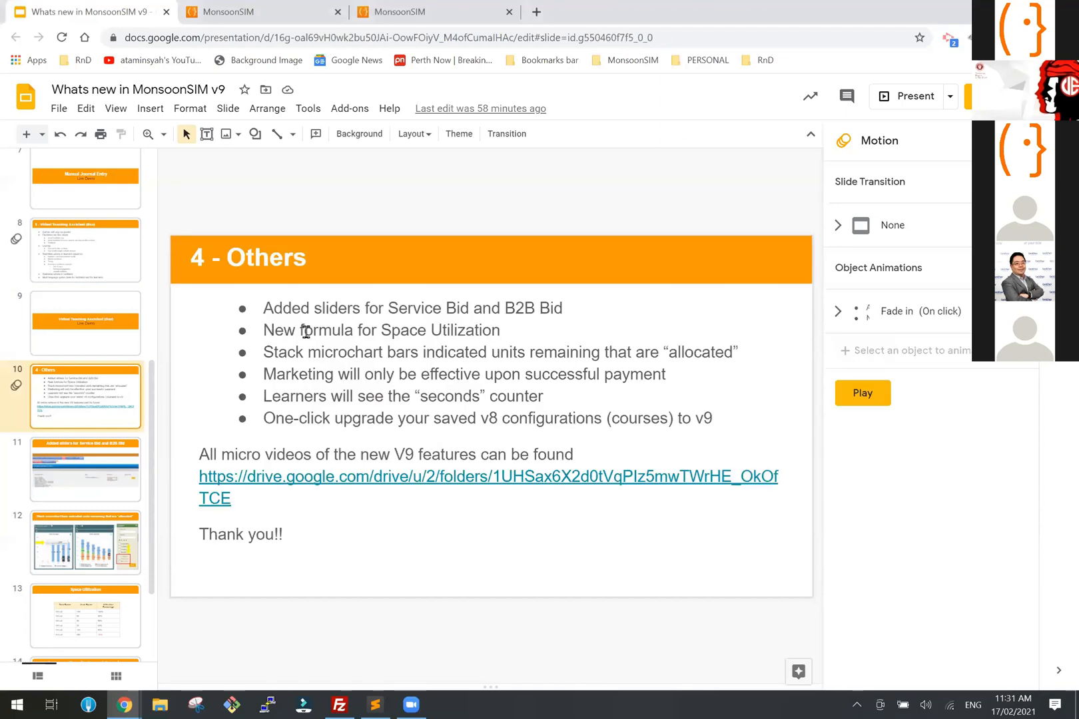
pyautogui.moveTo(308, 329); pyautogui.dragTo(501, 327)
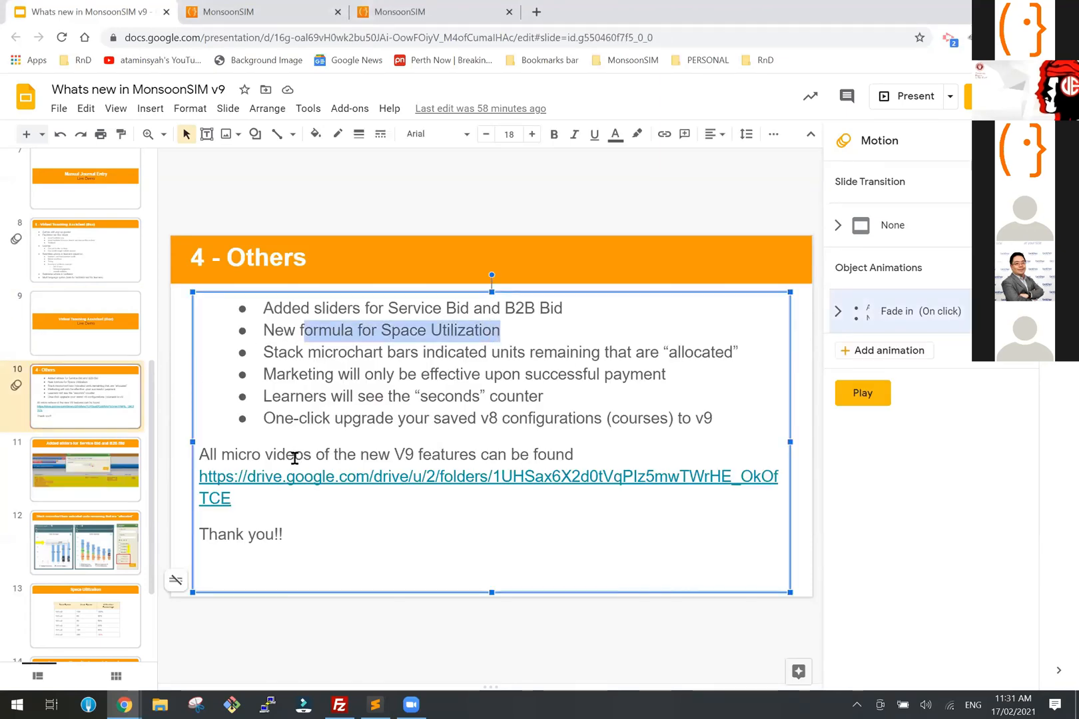
pyautogui.doubleClick(317, 331)
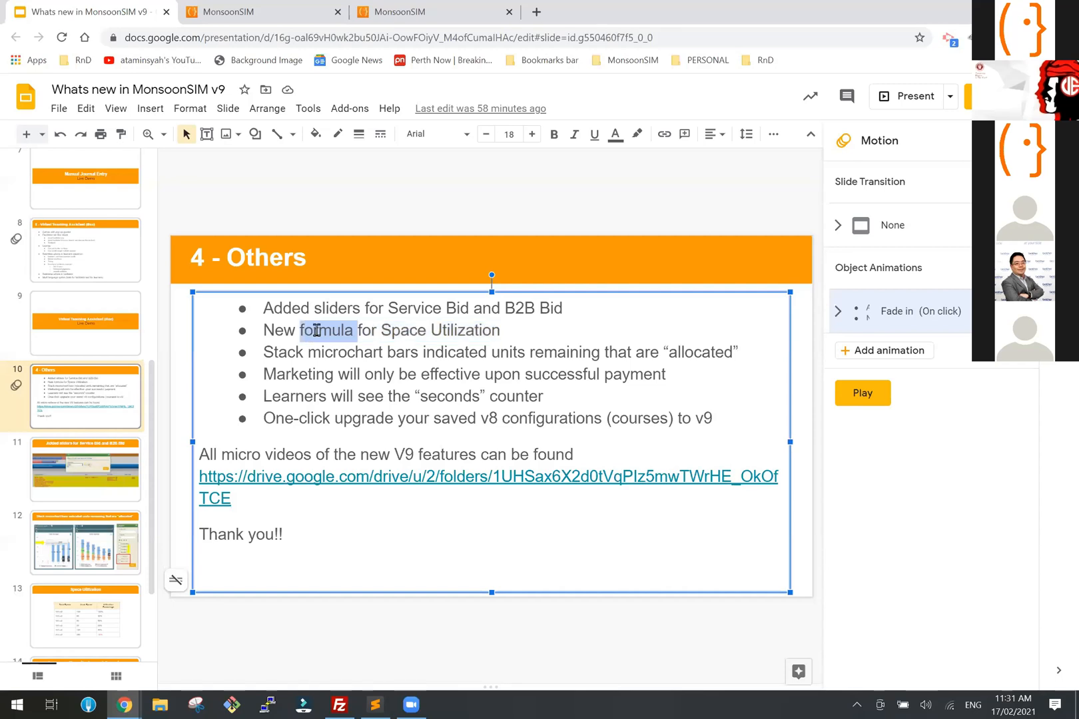